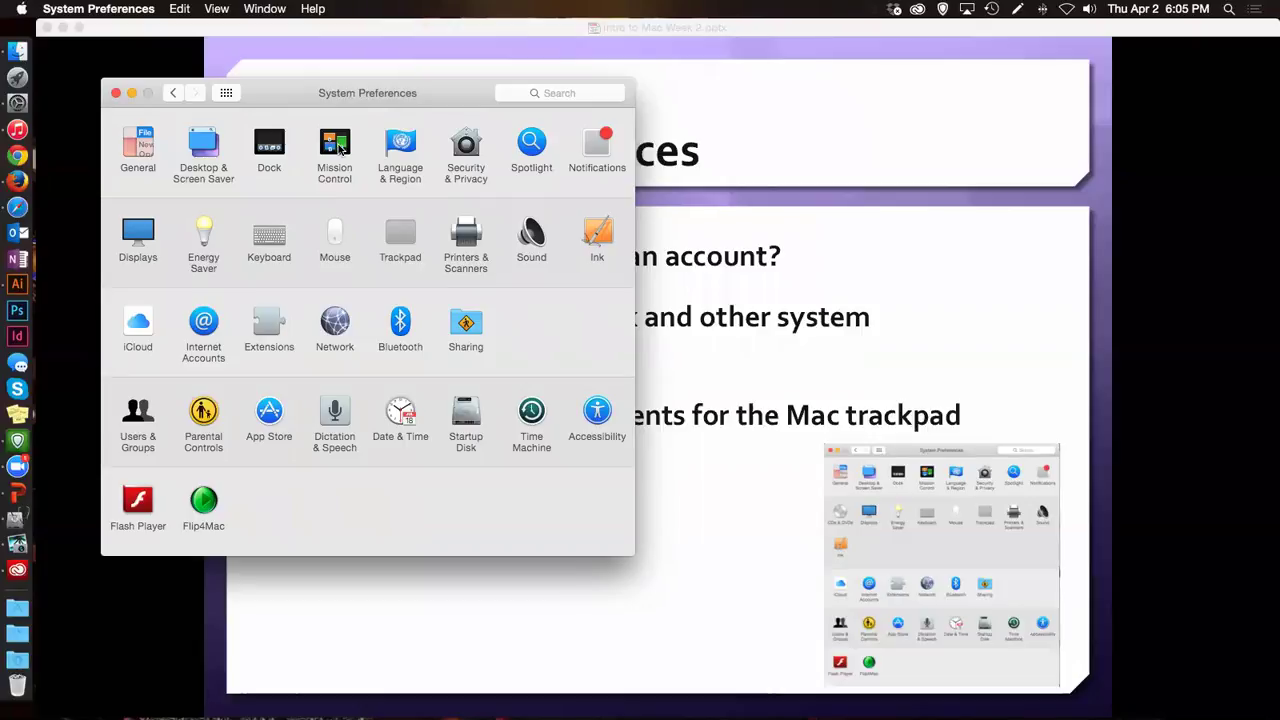
Step: Review the Mission Control preferences, show and hide the Dashboard, and return to the overview of all preferences
click(340, 148)
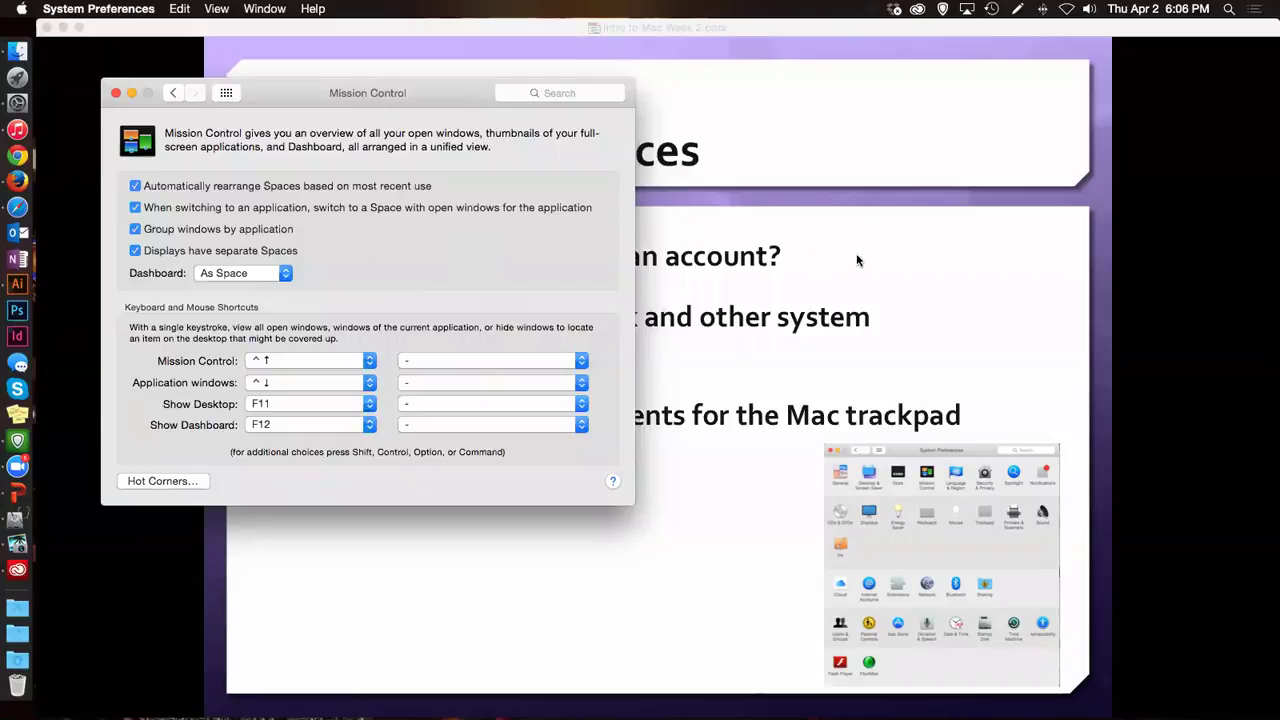
key(F12)
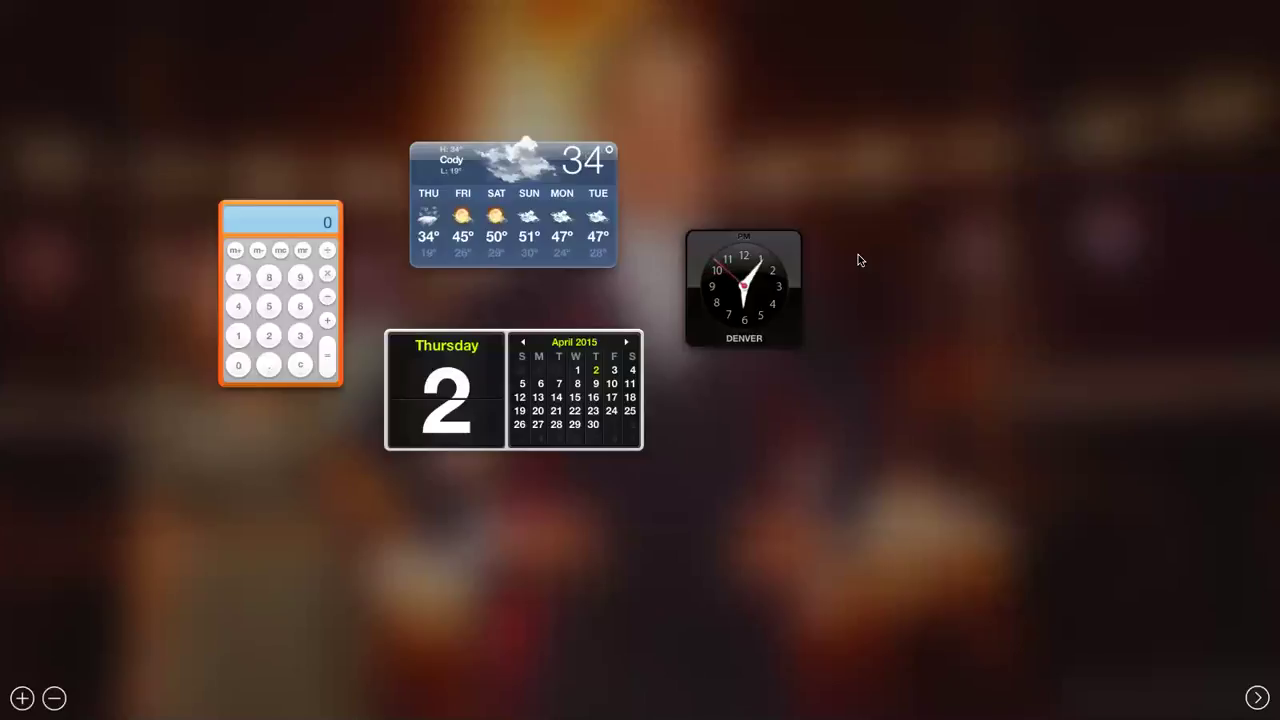
key(F12)
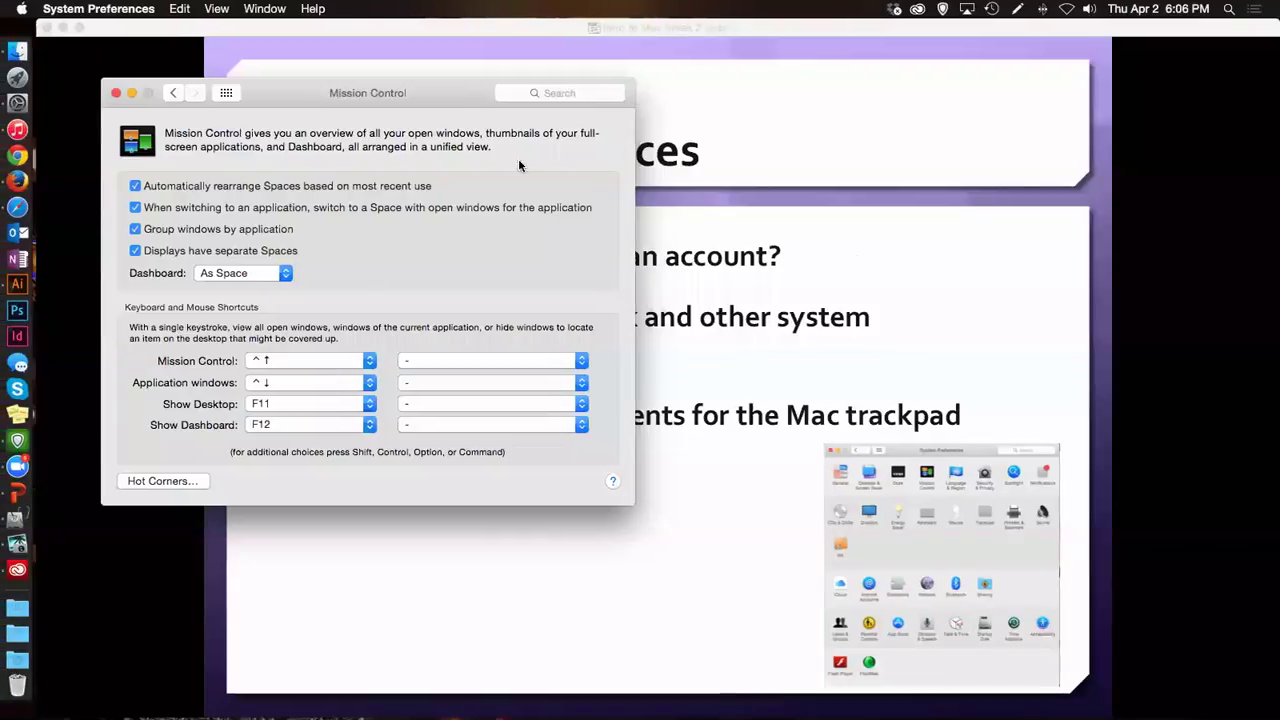
click(226, 92)
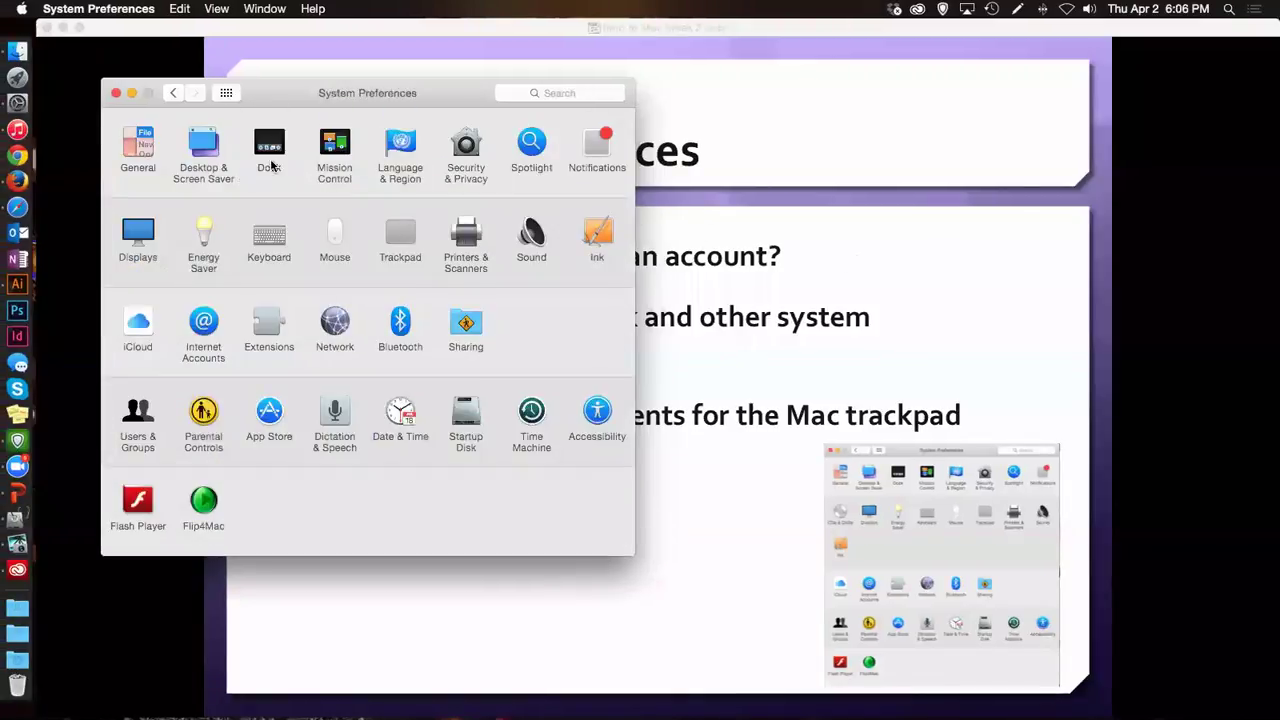
Step: Open the Notifications preferences and review the notification options for Calendar and Facebook
click(593, 152)
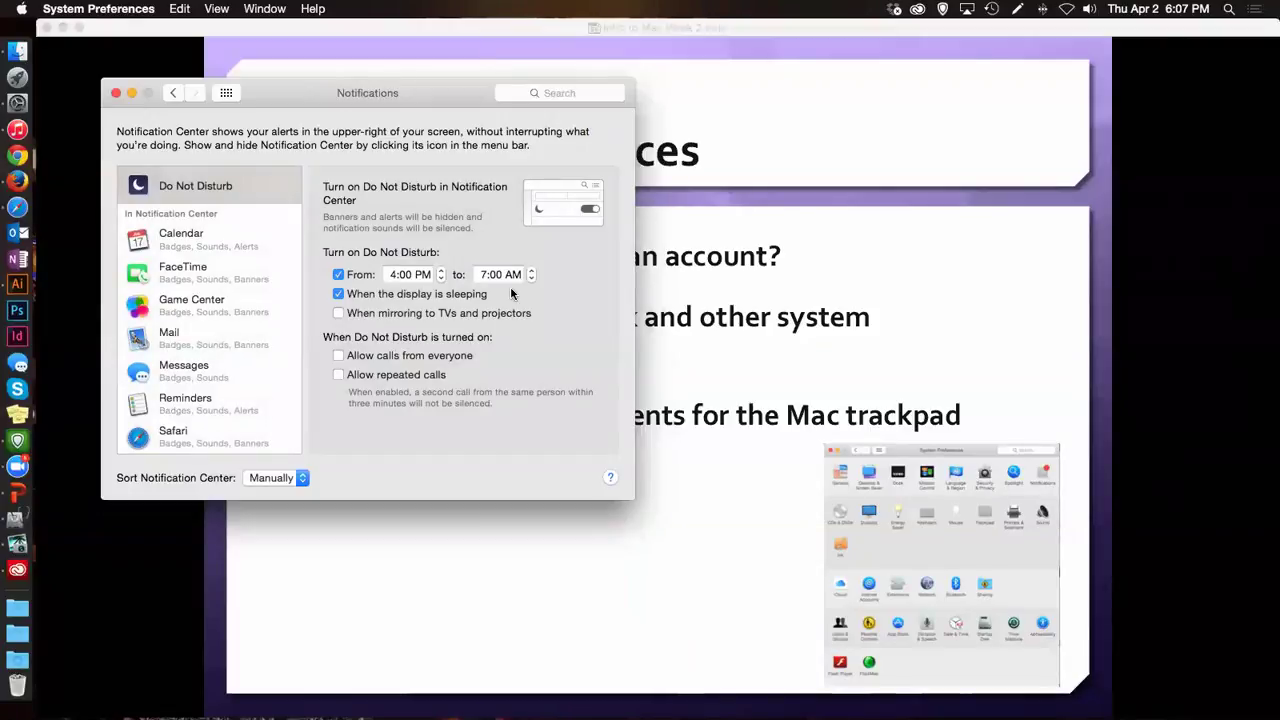
click(222, 242)
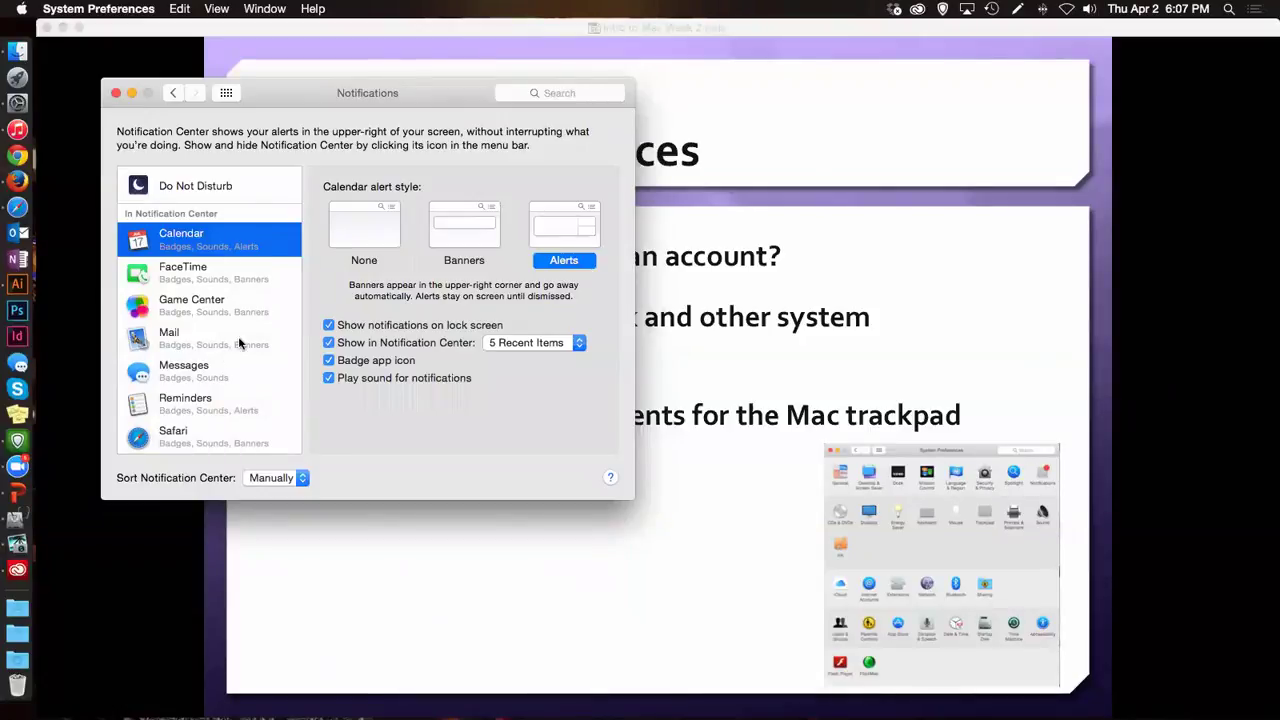
scroll(206, 388, down, 3)
scroll(206, 384, down, 8)
scroll(206, 388, down, 8)
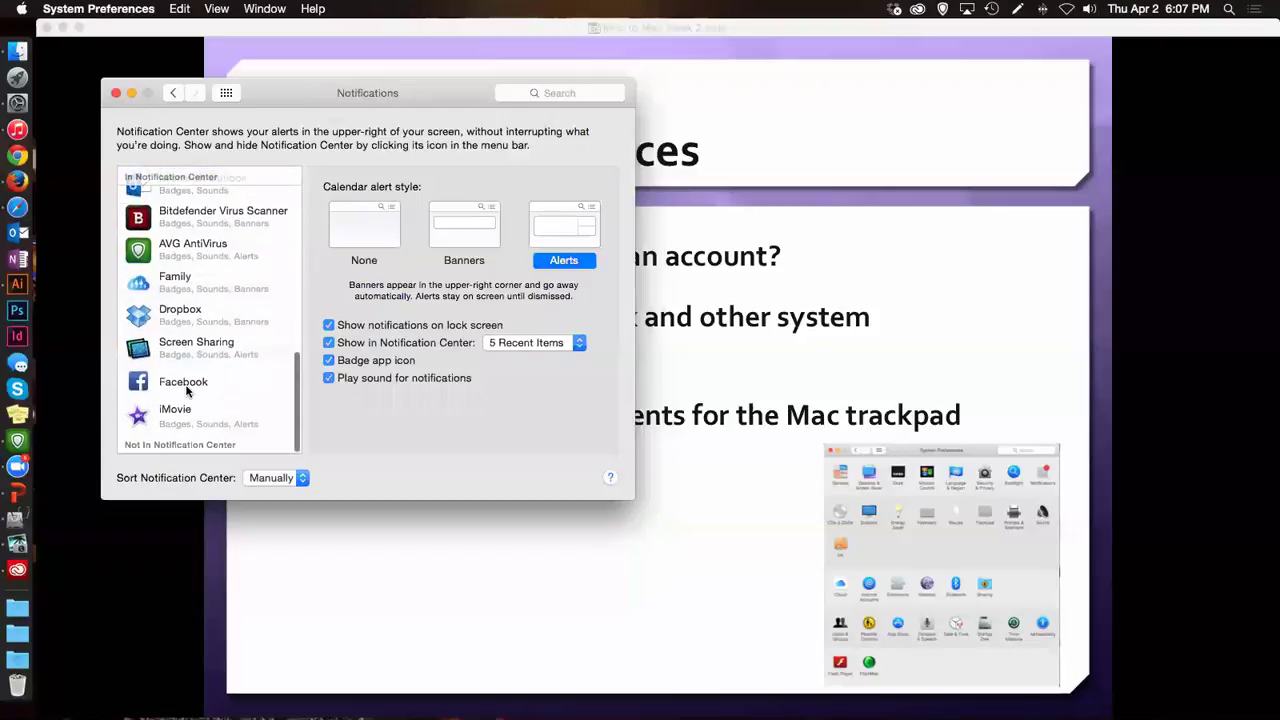
click(186, 388)
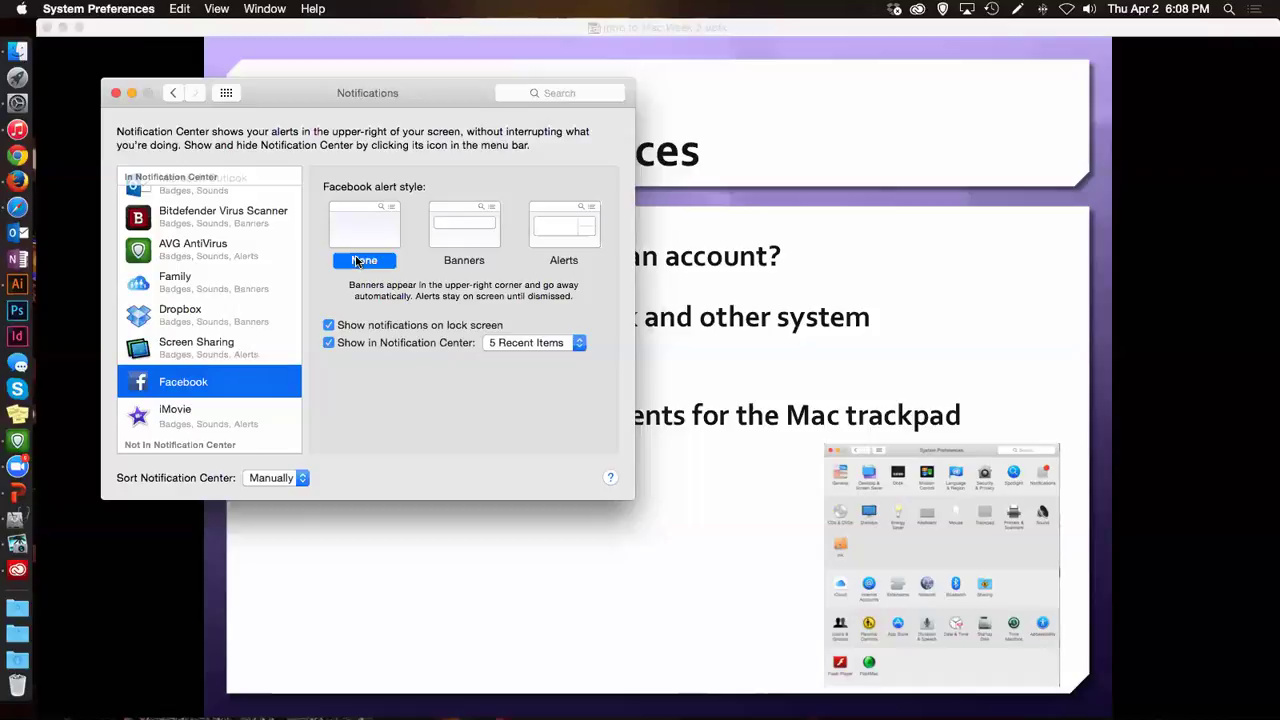
Step: Set Safari's alert style to None, keep 5 Recent Items, and turn off its notification sound and lock screen notifications
scroll(242, 365, up, 3)
scroll(242, 365, up, 5)
scroll(242, 365, up, 3)
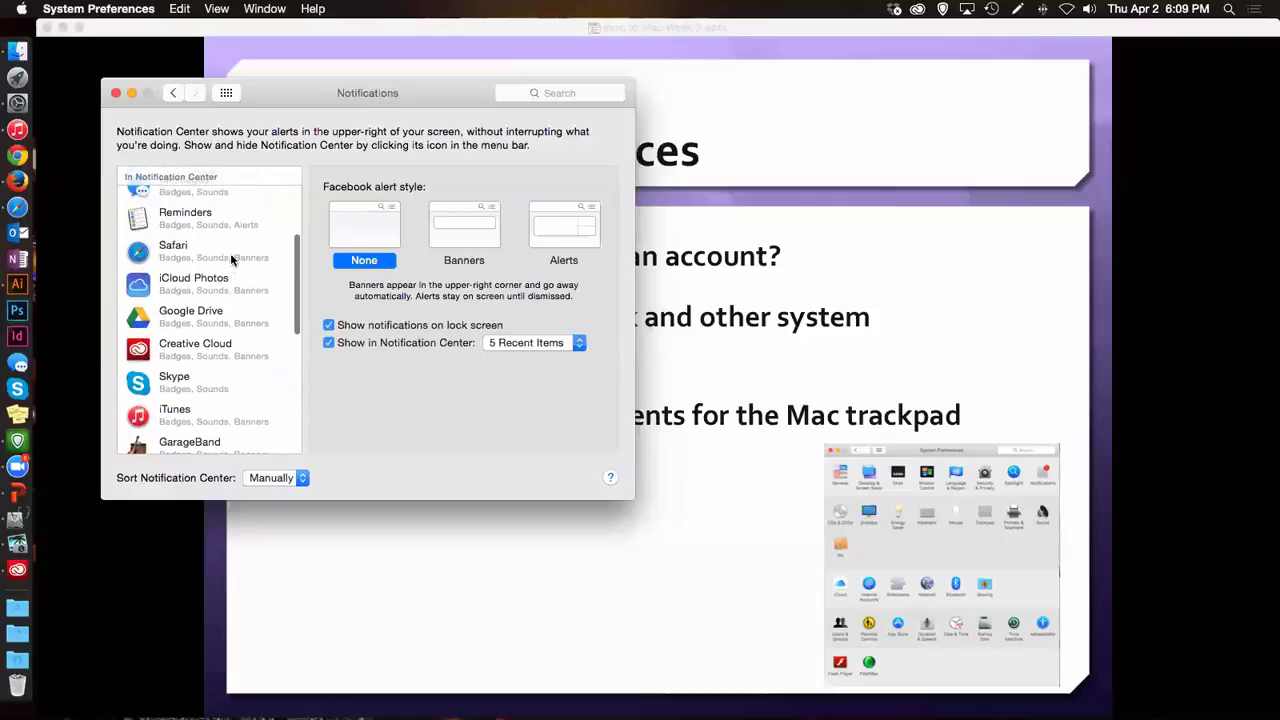
click(231, 259)
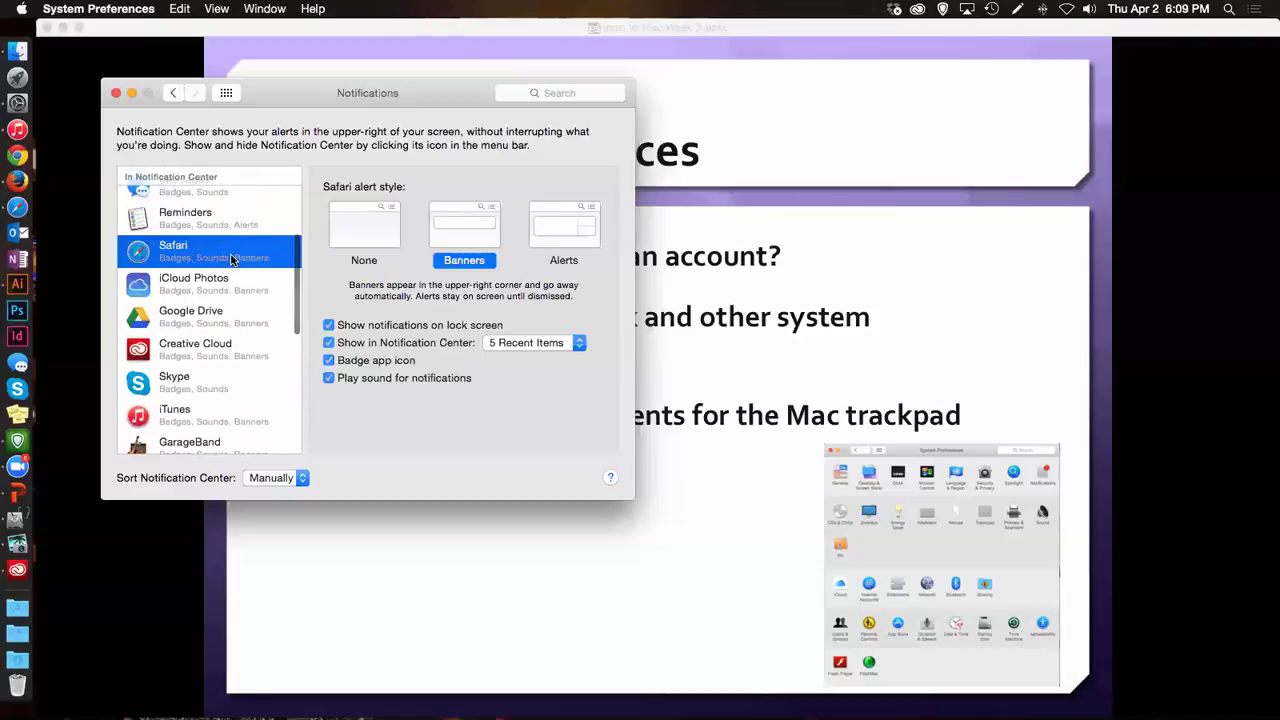
click(362, 256)
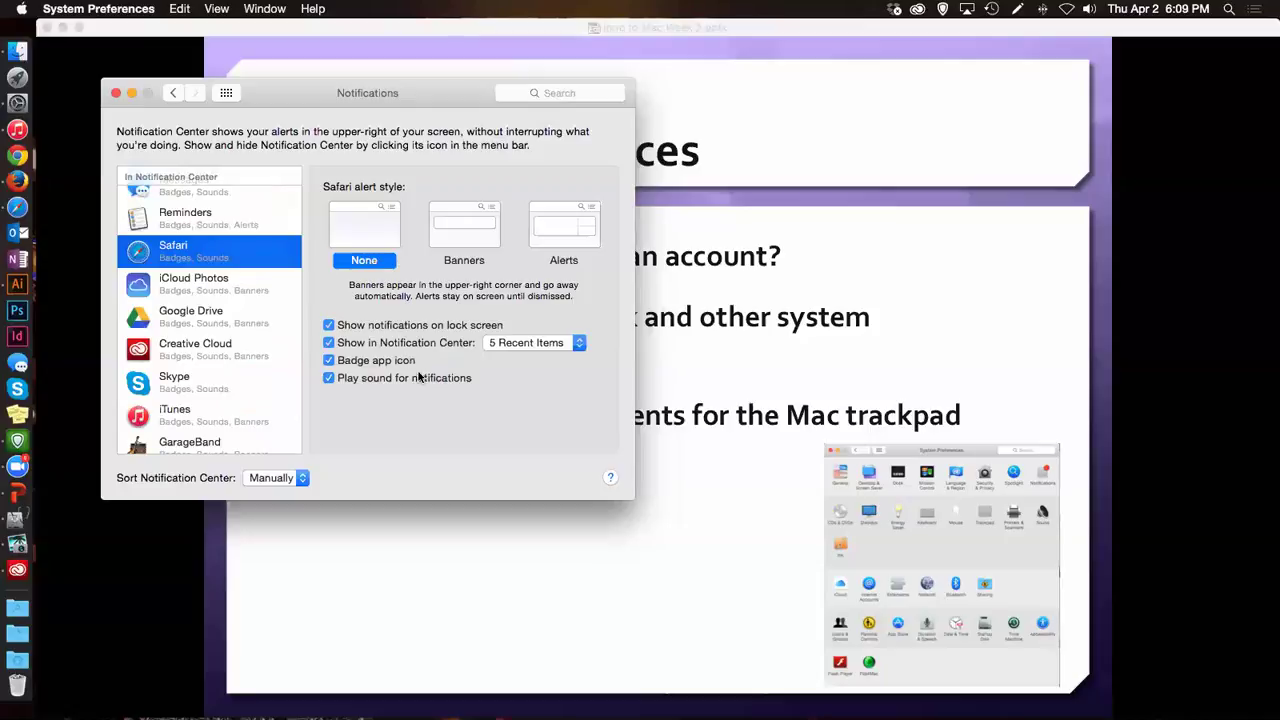
click(577, 344)
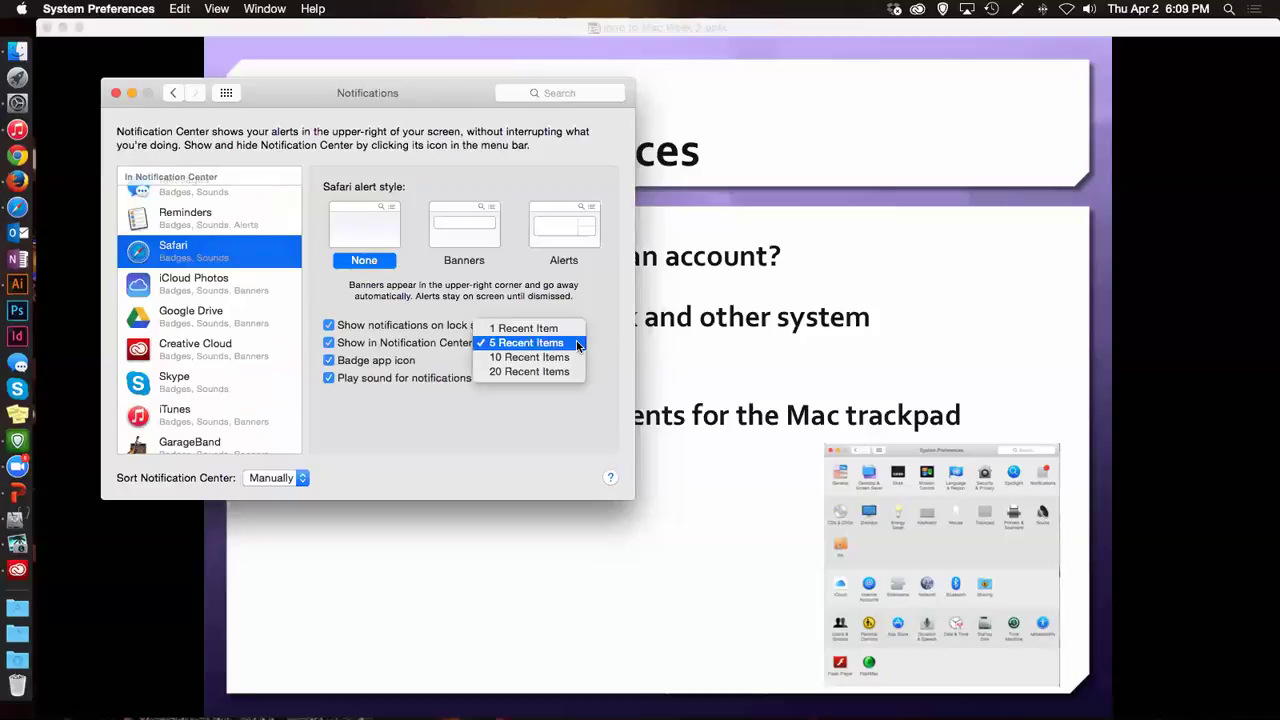
click(577, 343)
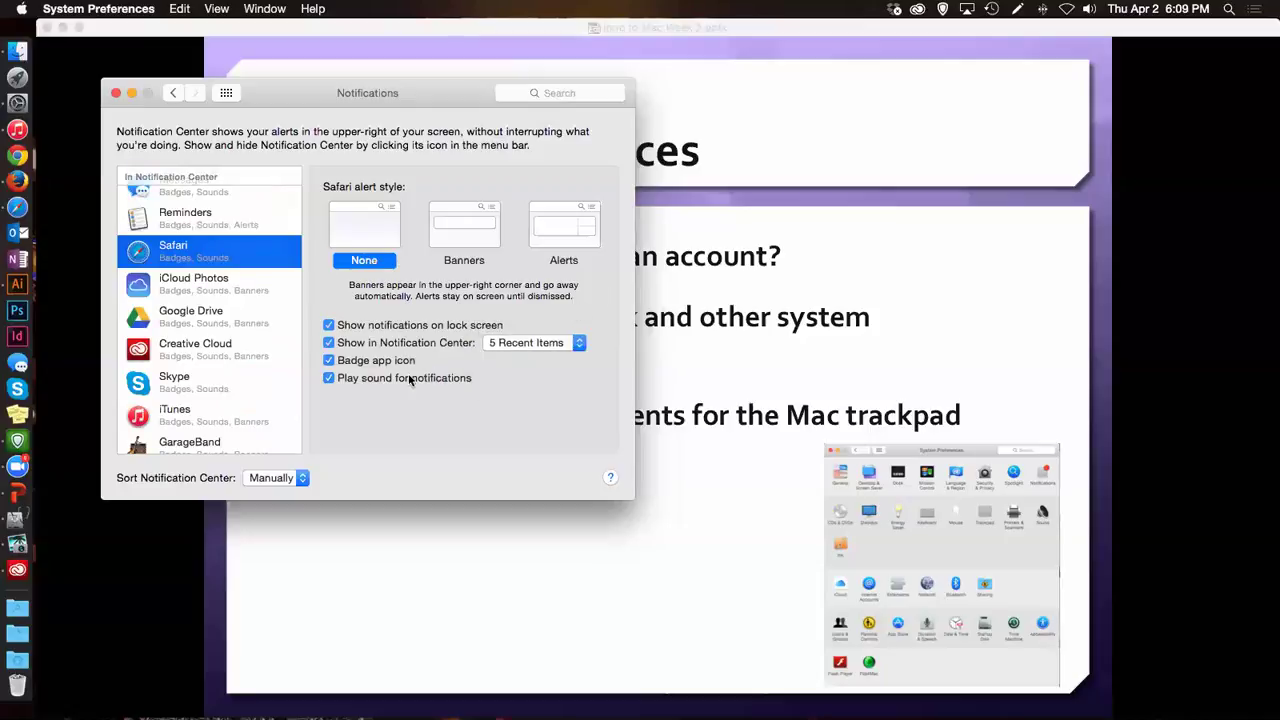
click(328, 378)
click(348, 326)
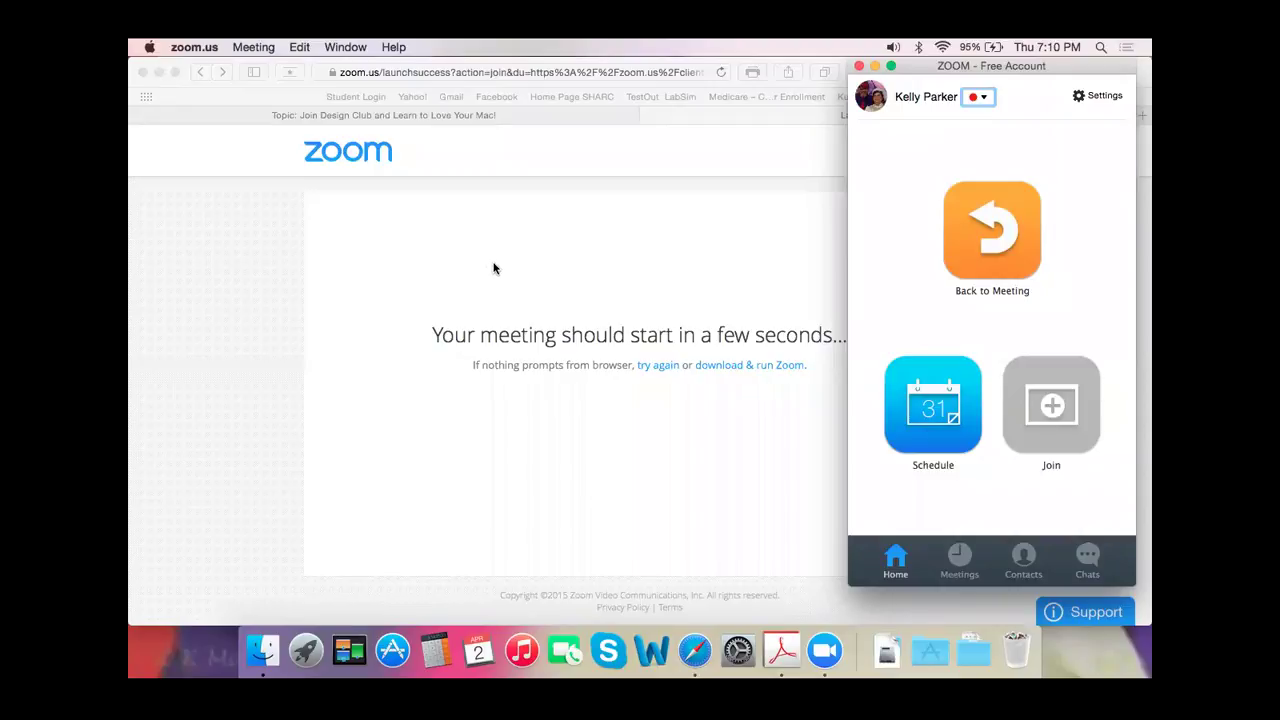
Step: On the other shared Mac, open the Notifications settings in System Preferences and set Safari's alert style to None
click(741, 655)
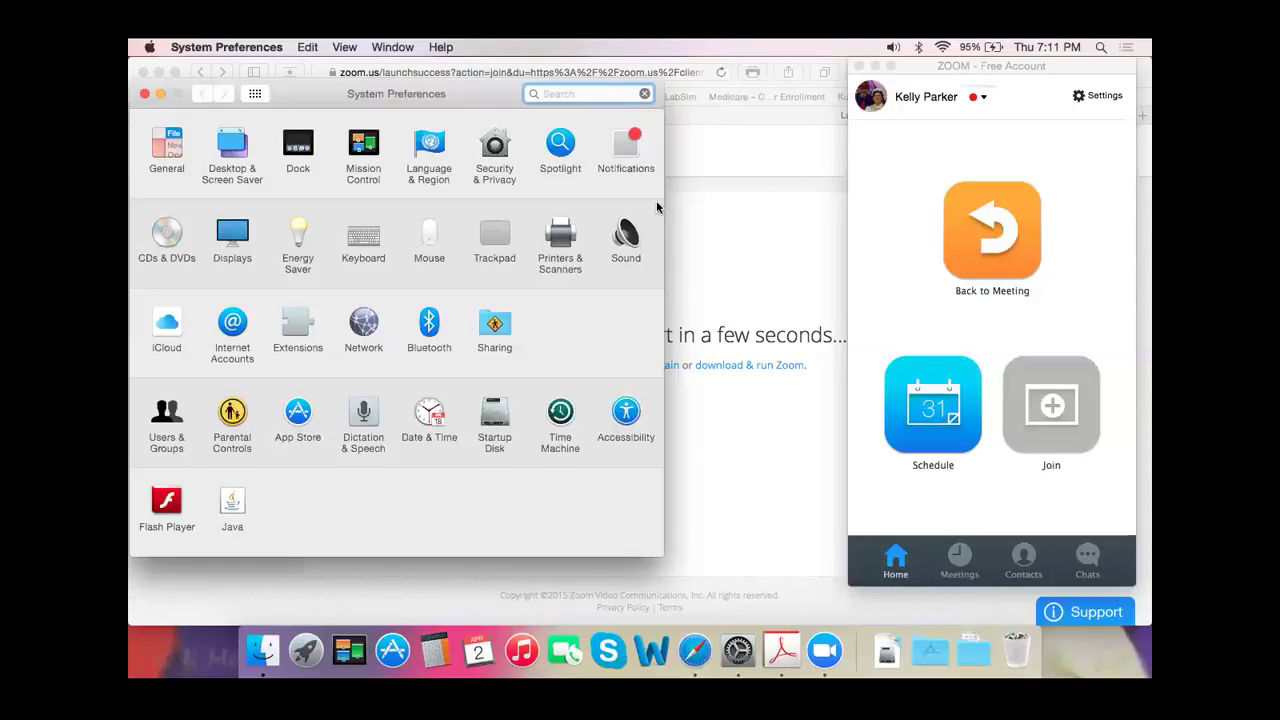
click(627, 153)
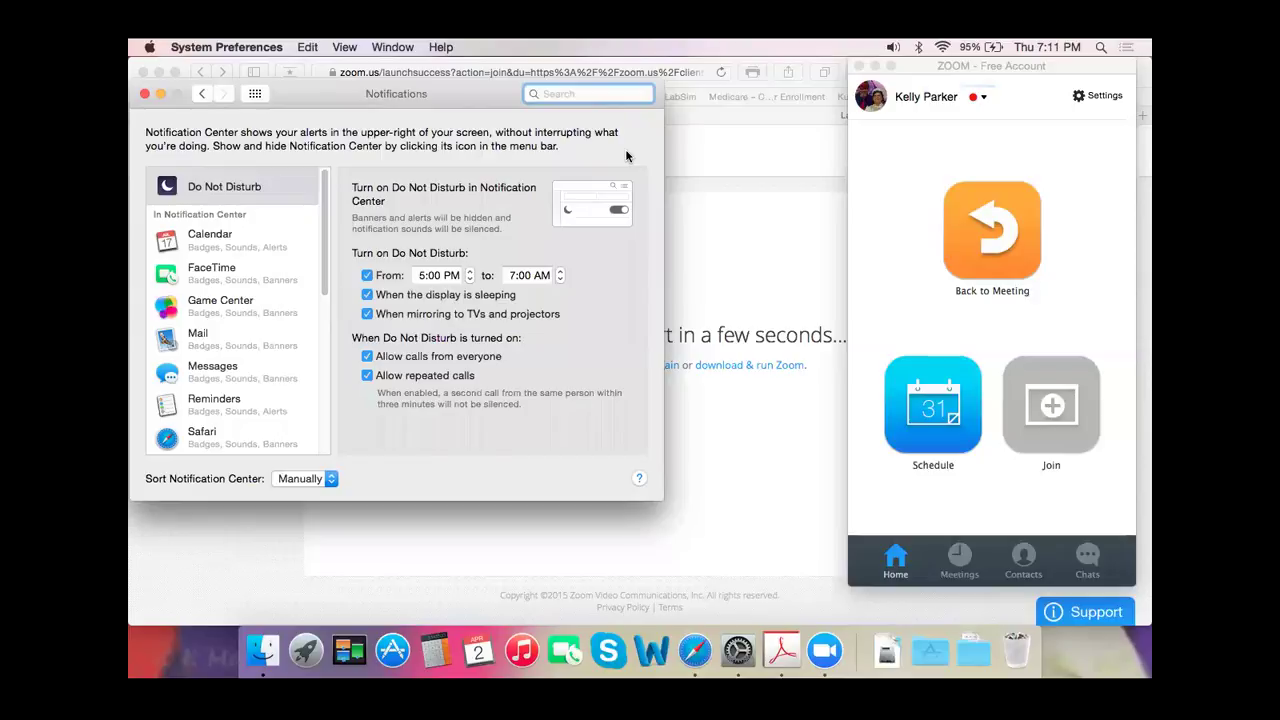
key(Tab)
click(217, 437)
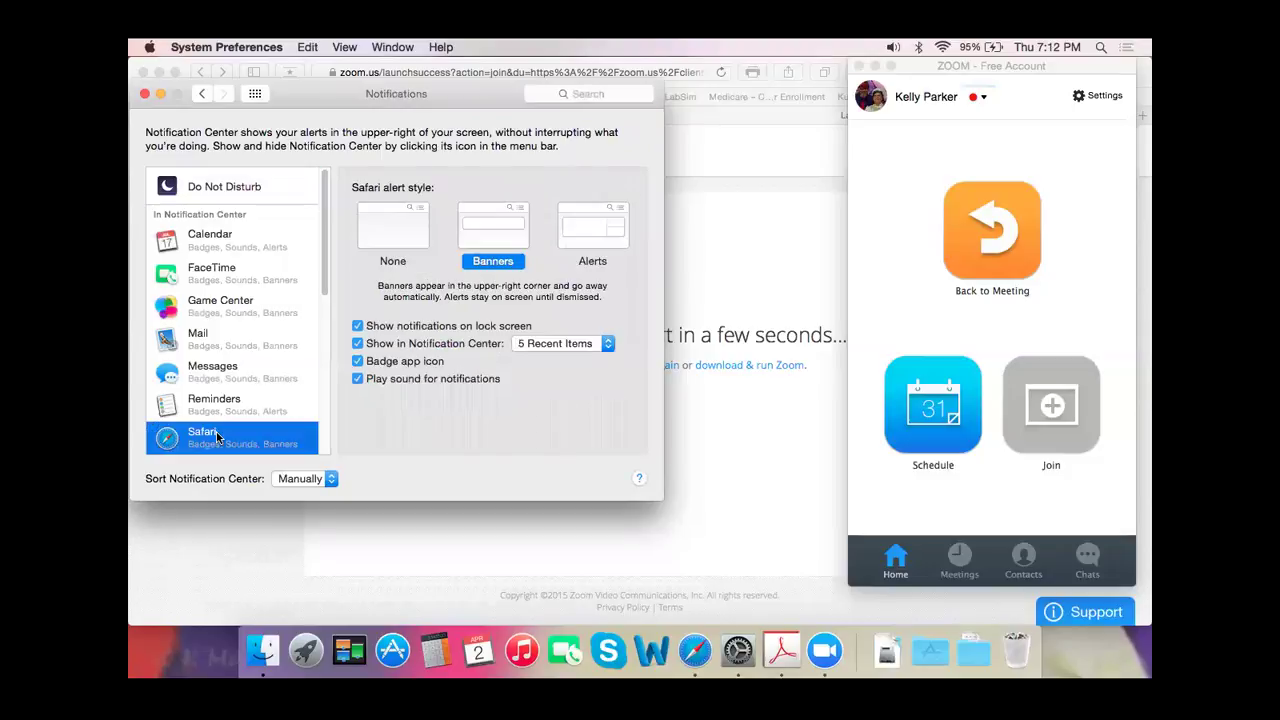
click(394, 236)
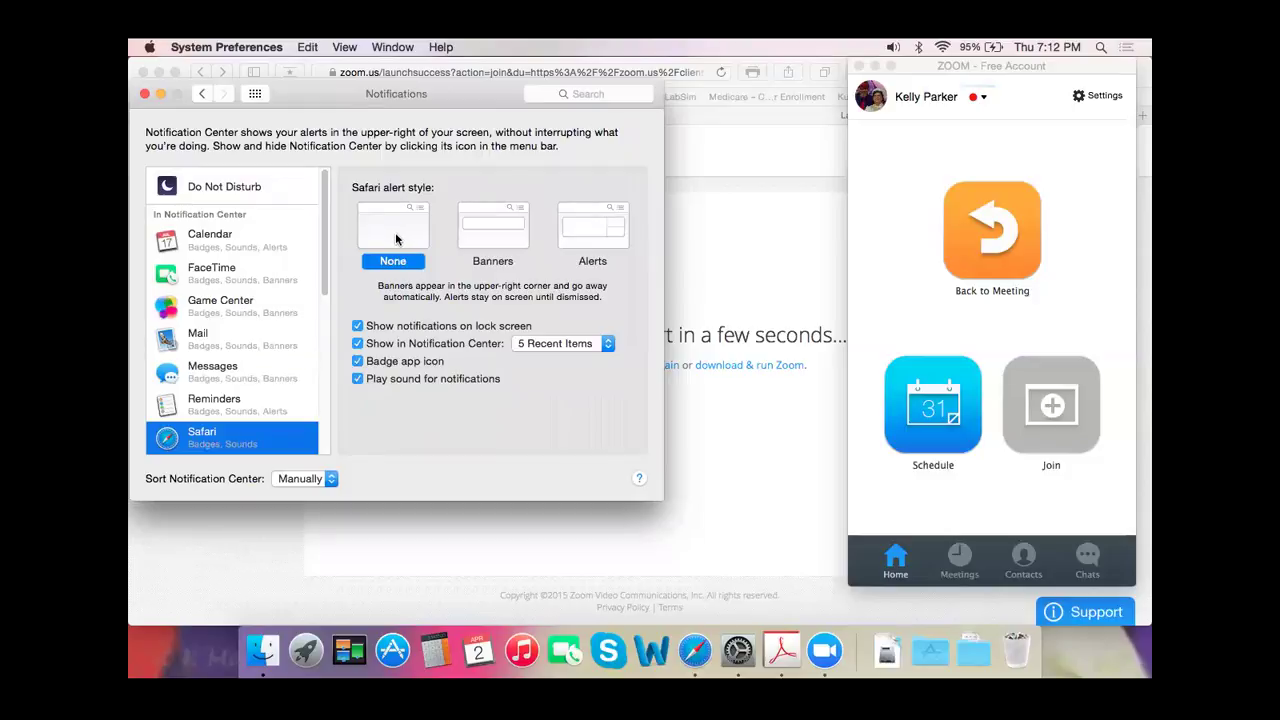
Step: Turn off Safari's lock screen notifications, badge app icon and notification sound, and leave the Notifications settings
click(358, 326)
click(359, 363)
click(361, 380)
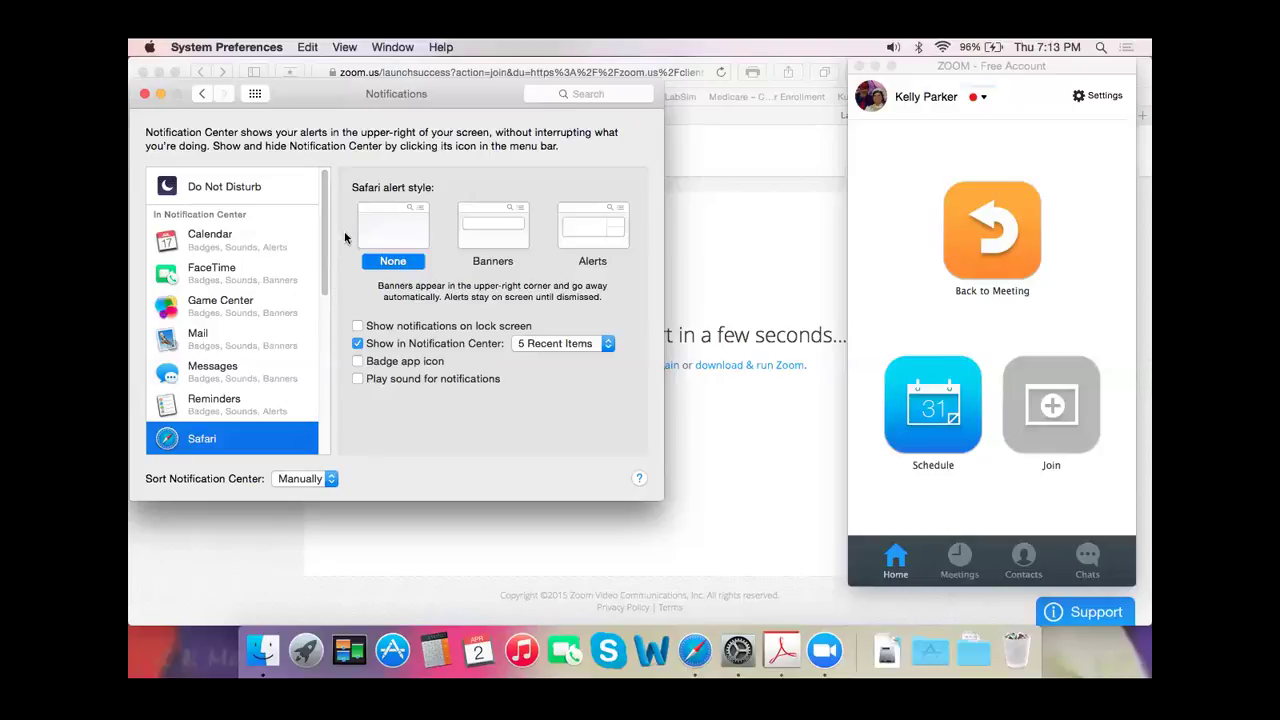
click(202, 95)
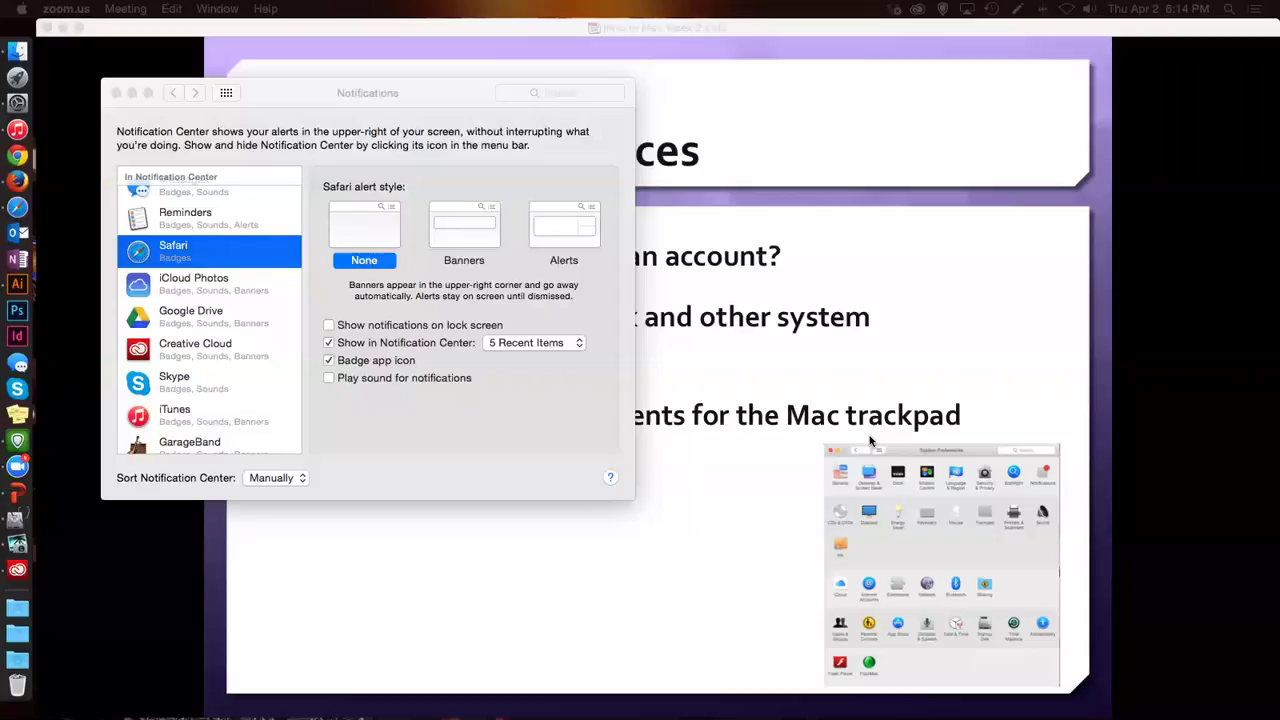
Step: Return to the PowerPoint presentation and open About This Mac to check the OS X version and hardware
click(75, 53)
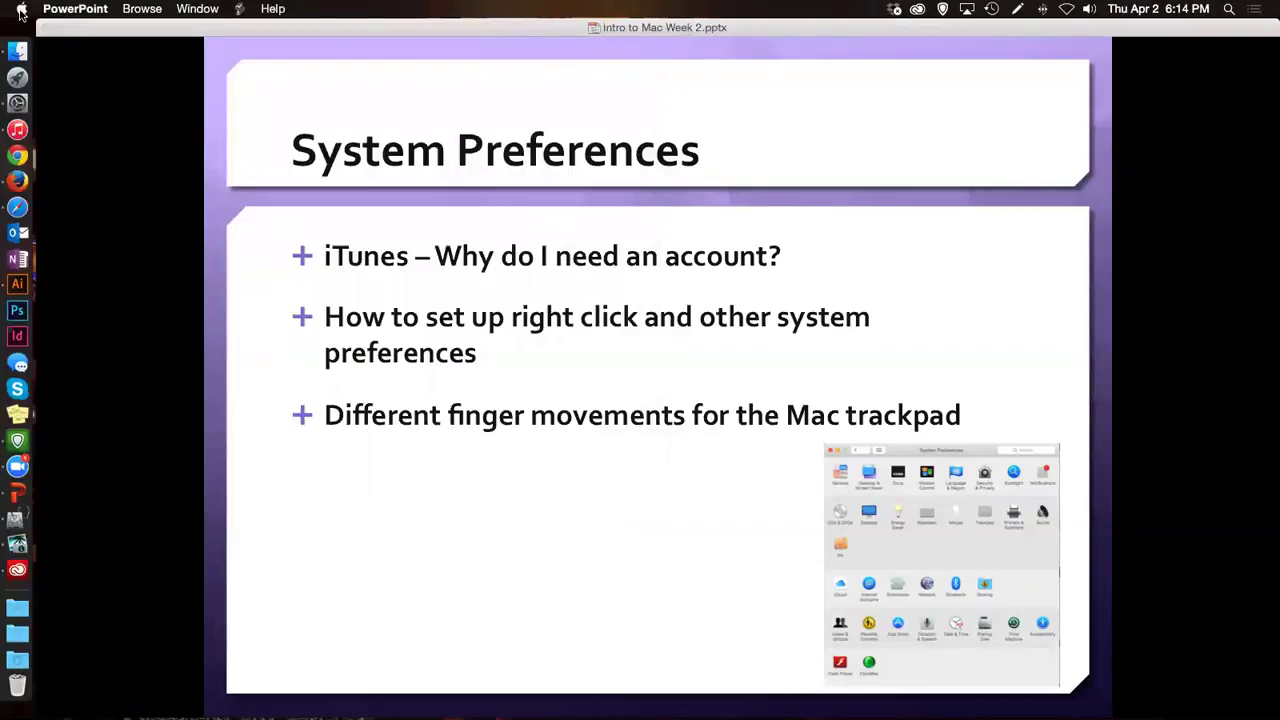
click(21, 10)
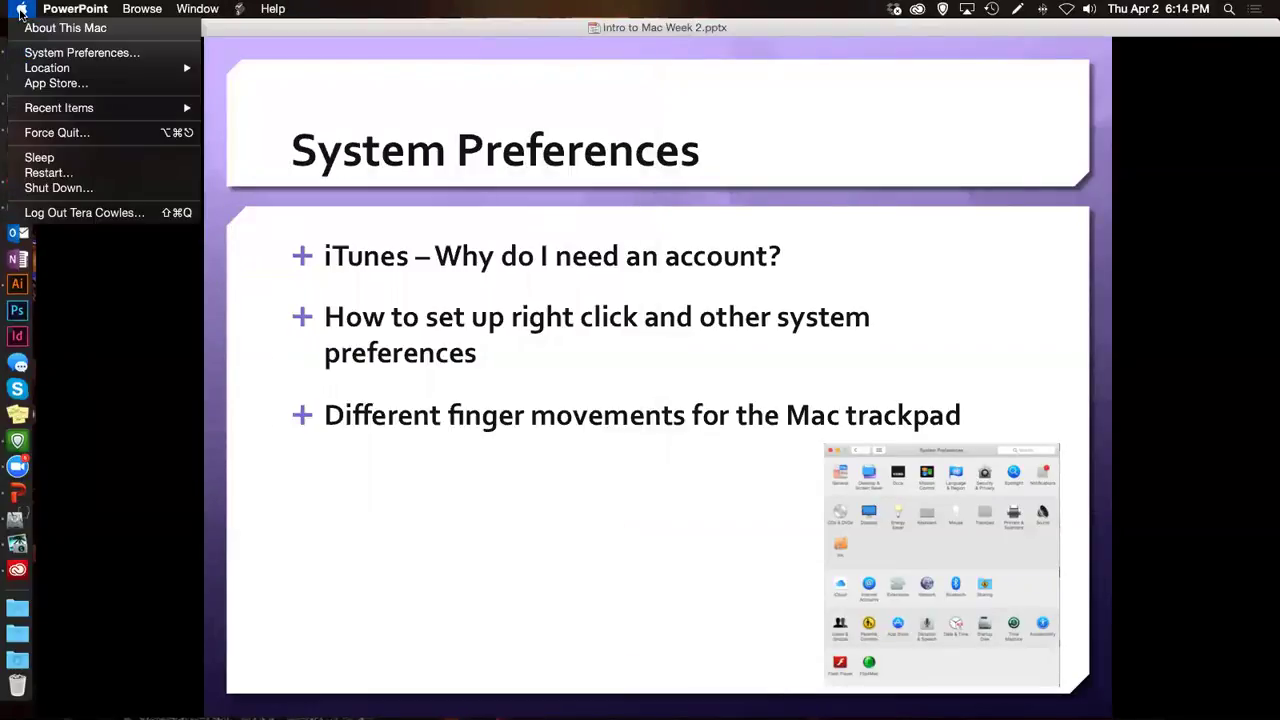
click(87, 30)
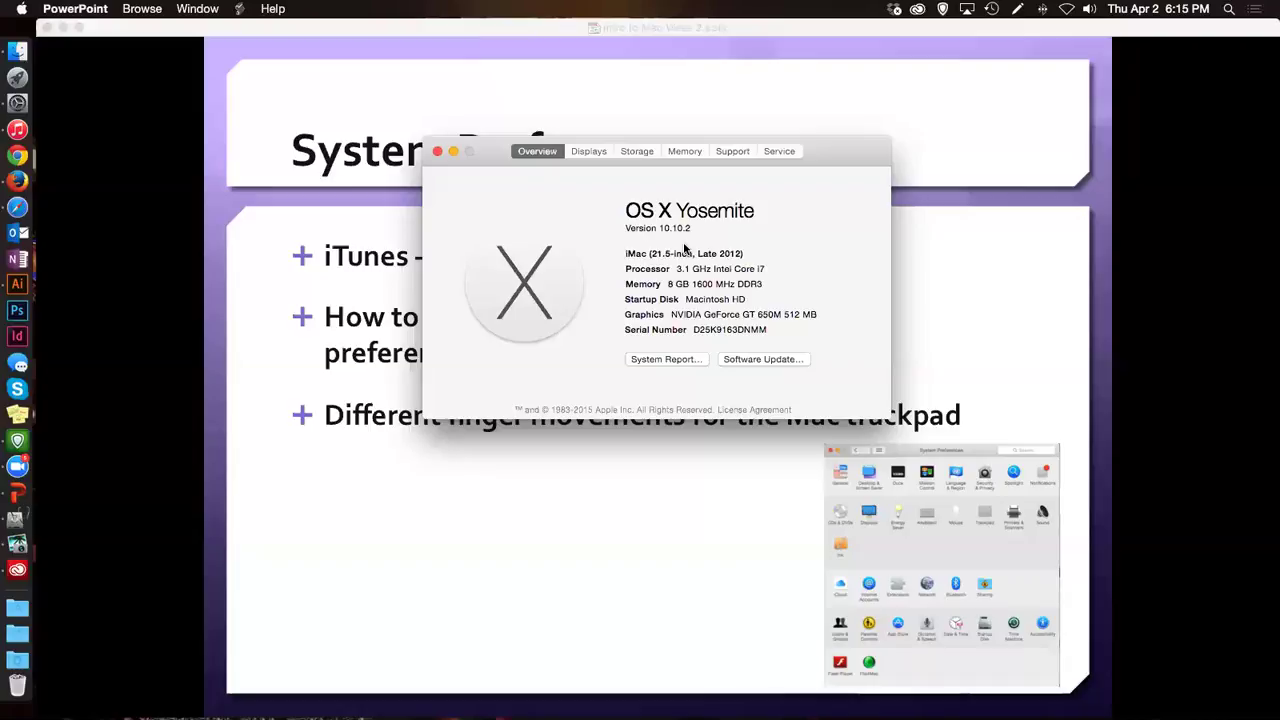
Step: Switch to Firefox, open the bookmarked Java for OS X 2014-001 download page and select its web address
click(17, 181)
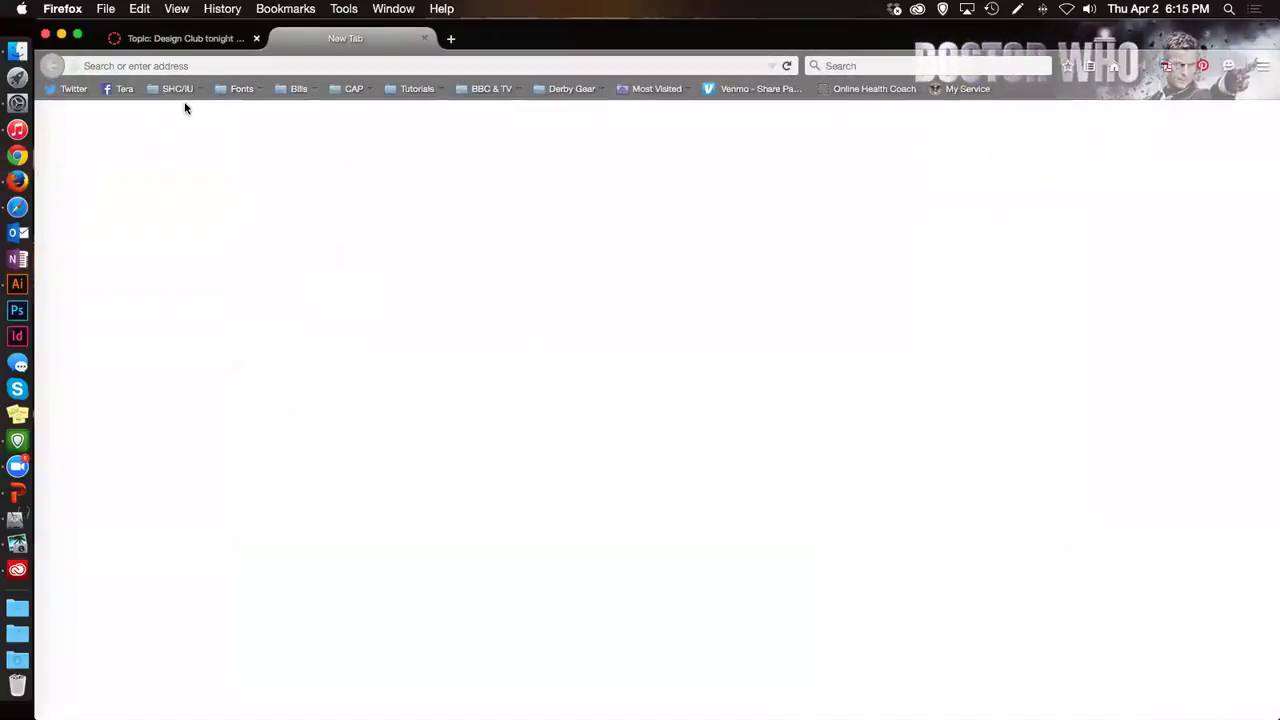
click(170, 88)
click(264, 243)
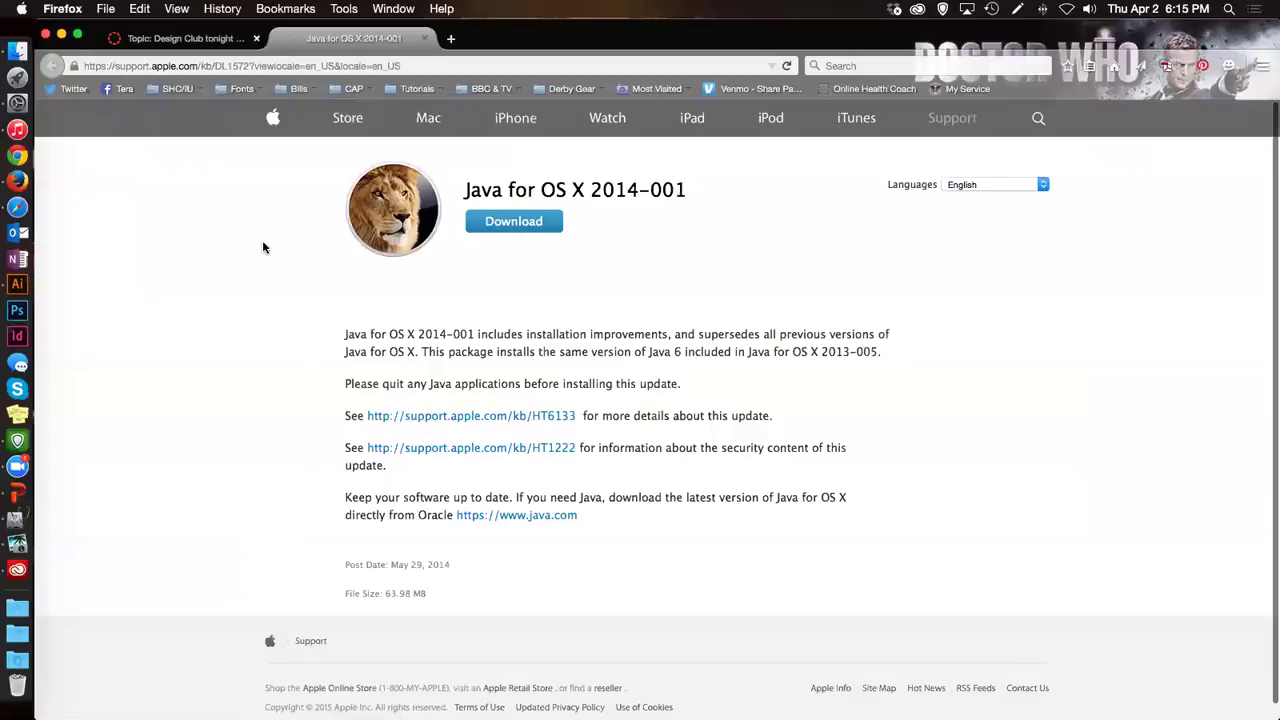
click(424, 63)
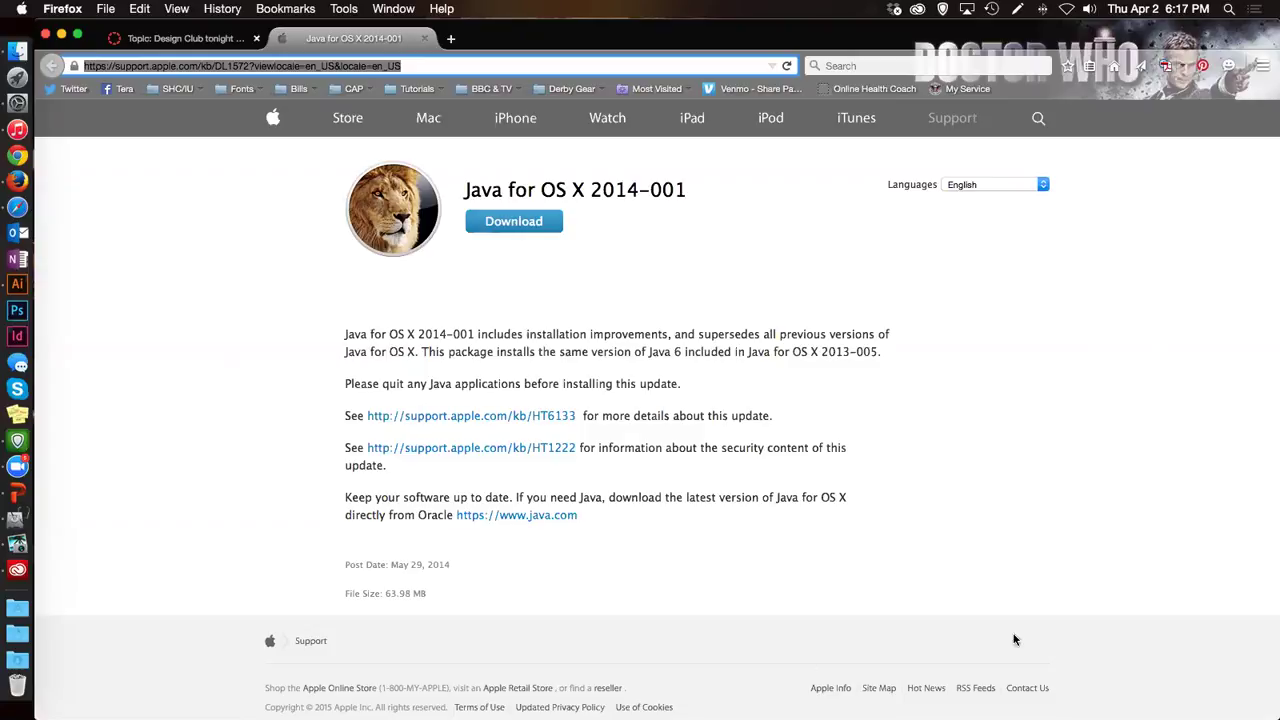
Step: Browse the Applications folder and launch the App Store from it
click(17, 607)
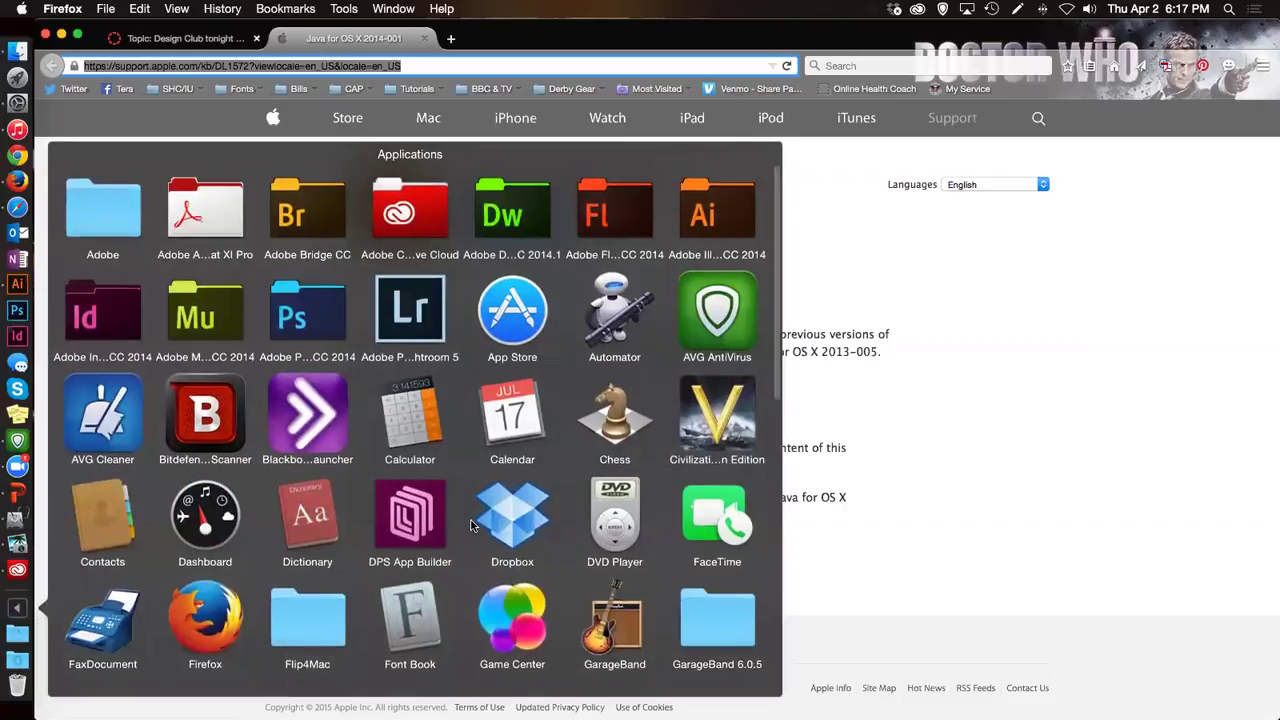
scroll(471, 525, down, 10)
scroll(471, 525, down, 5)
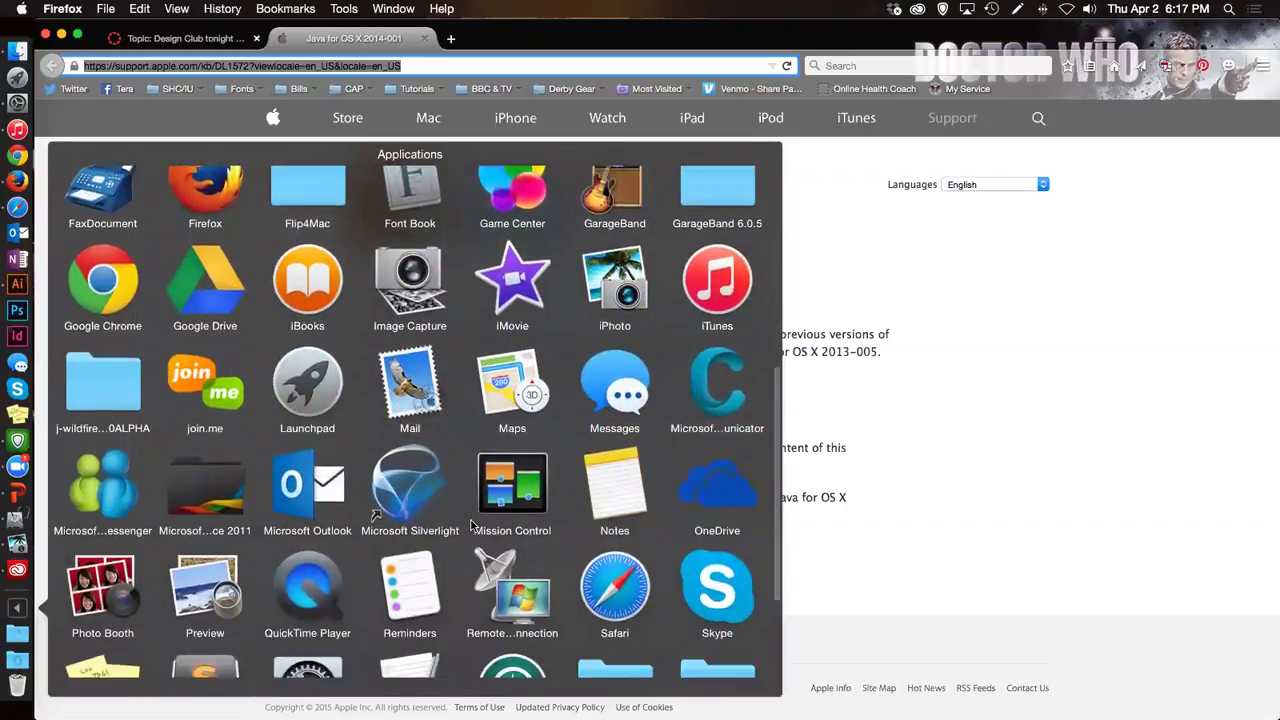
scroll(471, 525, up, 10)
scroll(471, 525, up, 4)
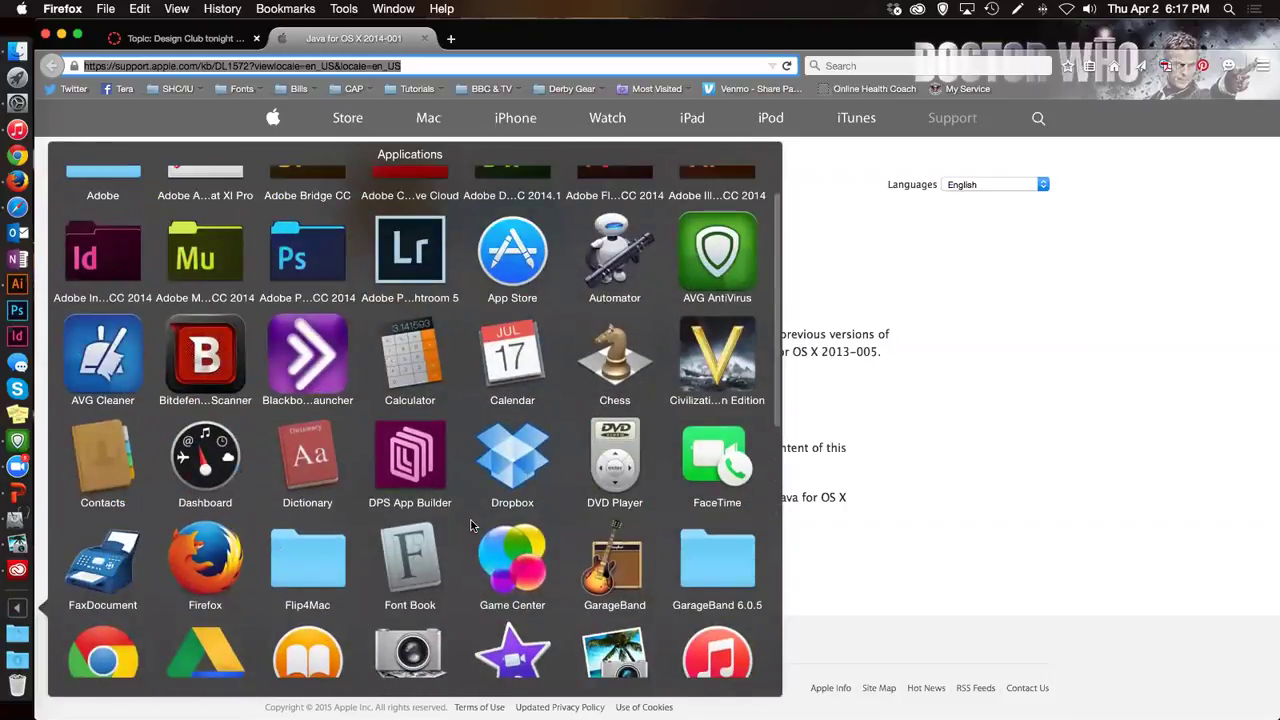
click(507, 262)
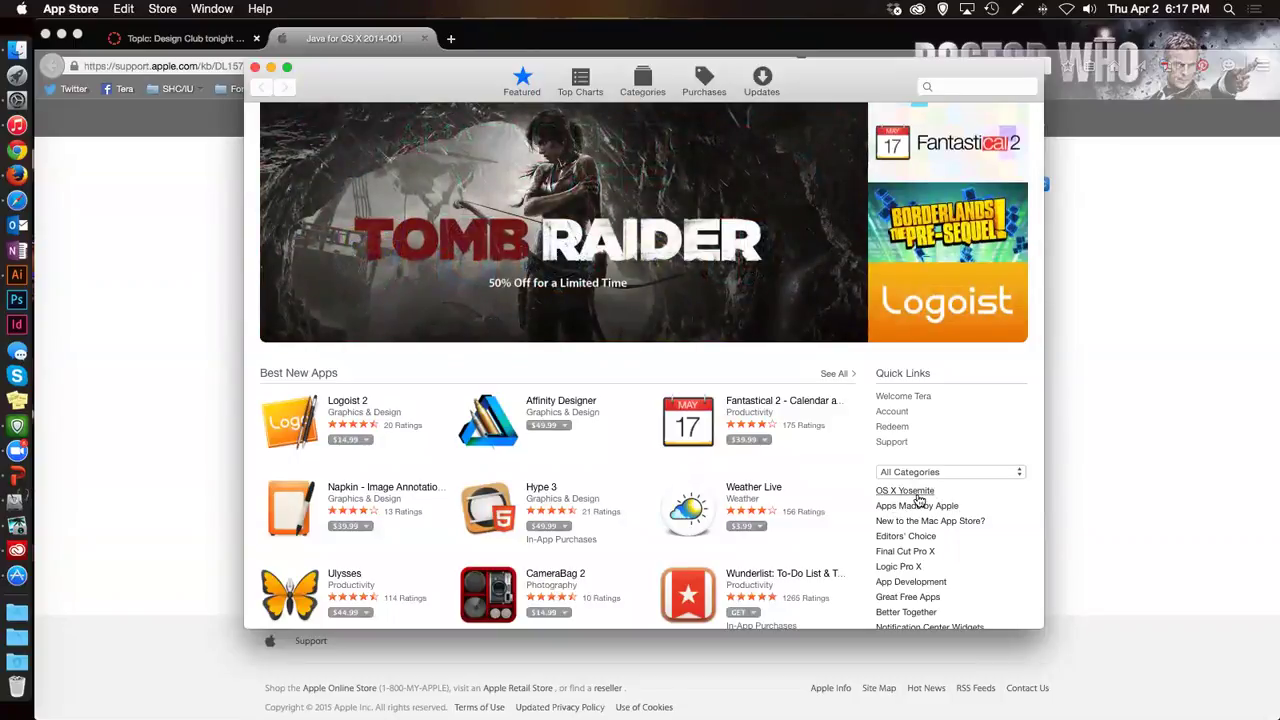
Step: Open the OS X Yosemite page, review its description and compatibility information, and close the App Store
click(905, 491)
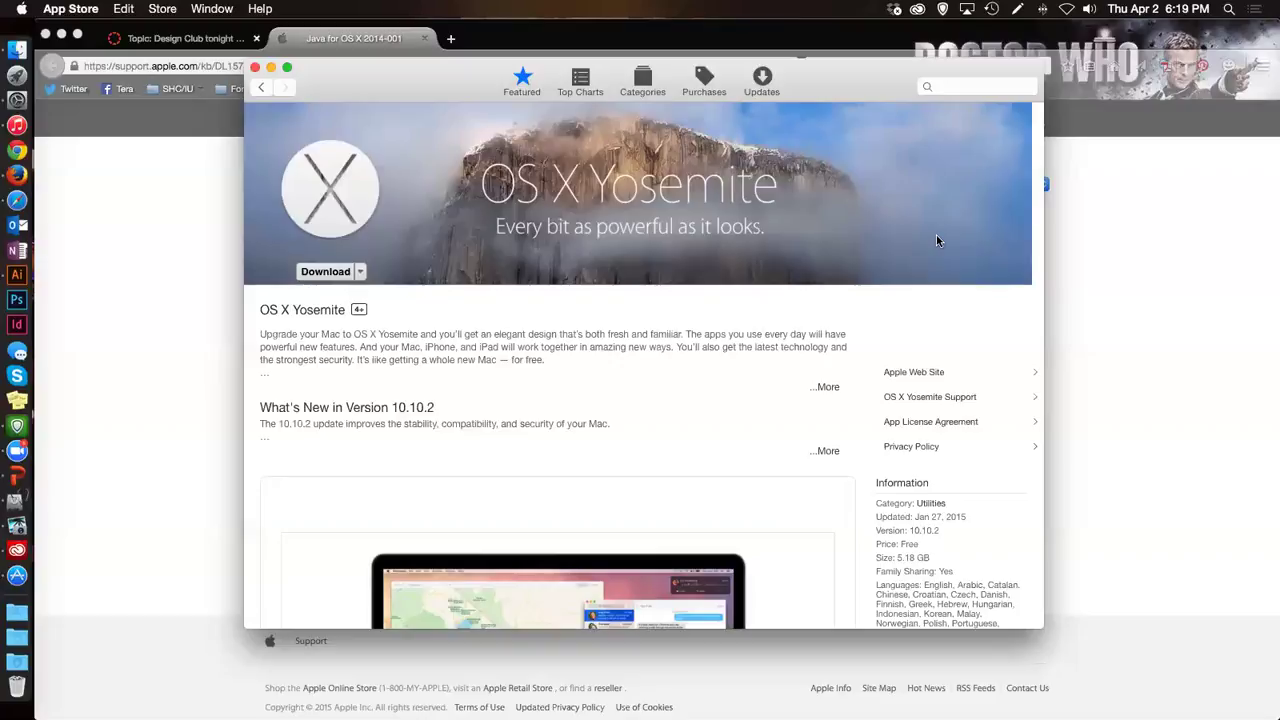
scroll(936, 240, down, 5)
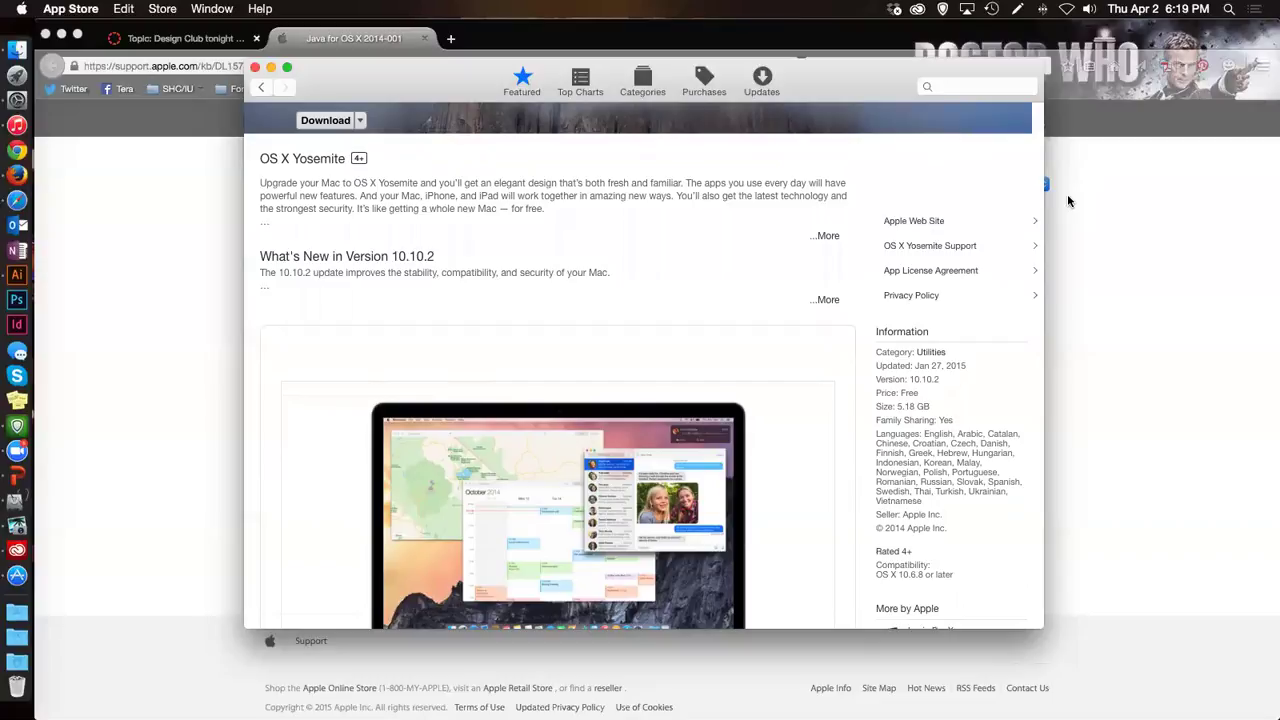
scroll(1067, 194, down, 1)
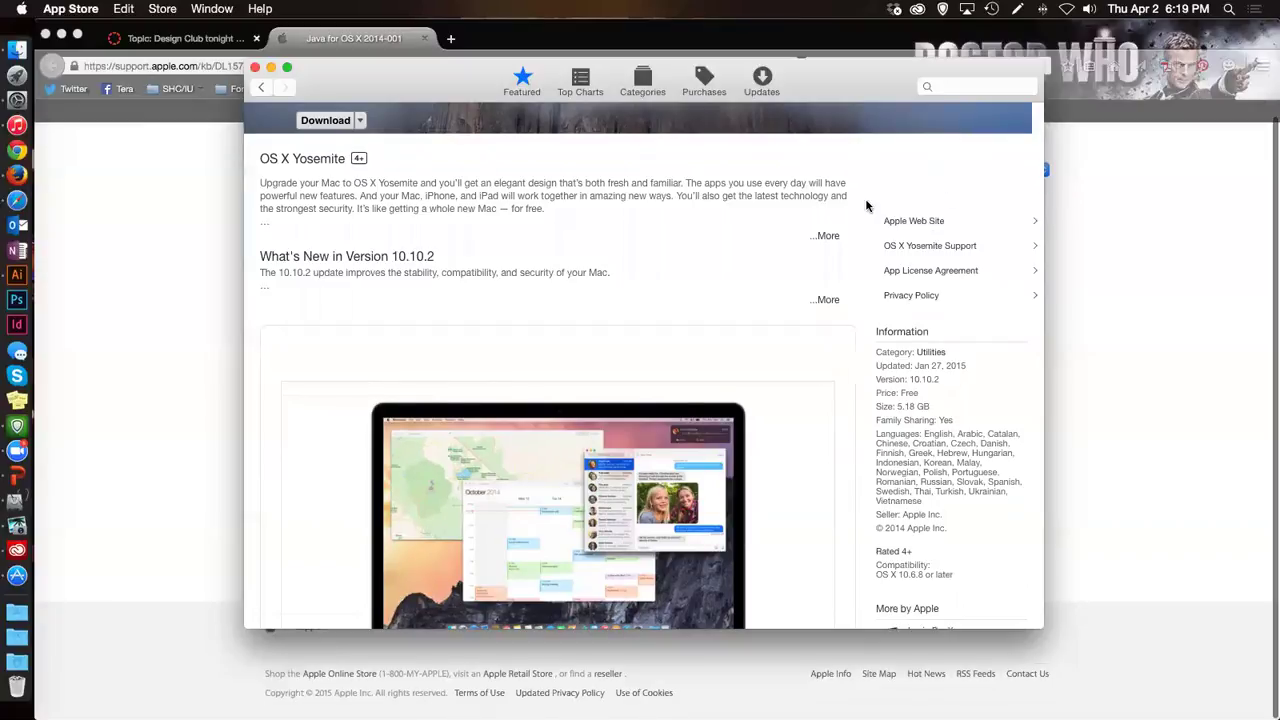
scroll(866, 205, up, 3)
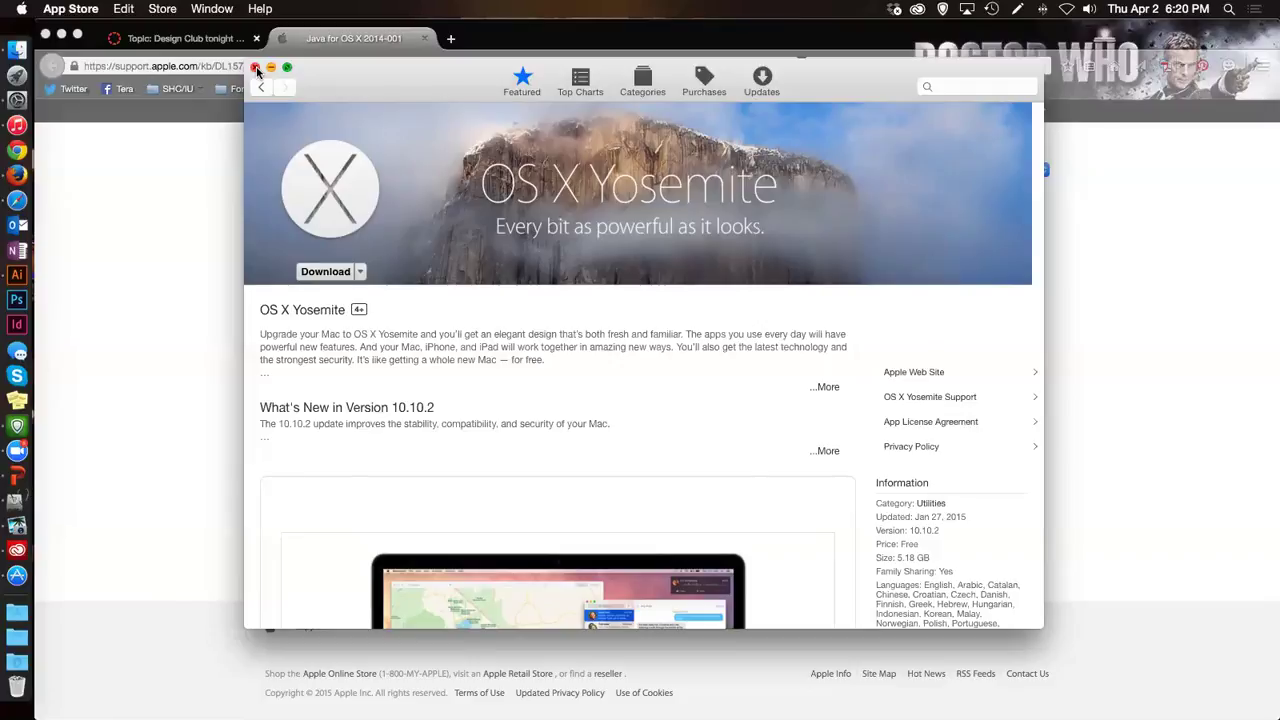
click(256, 67)
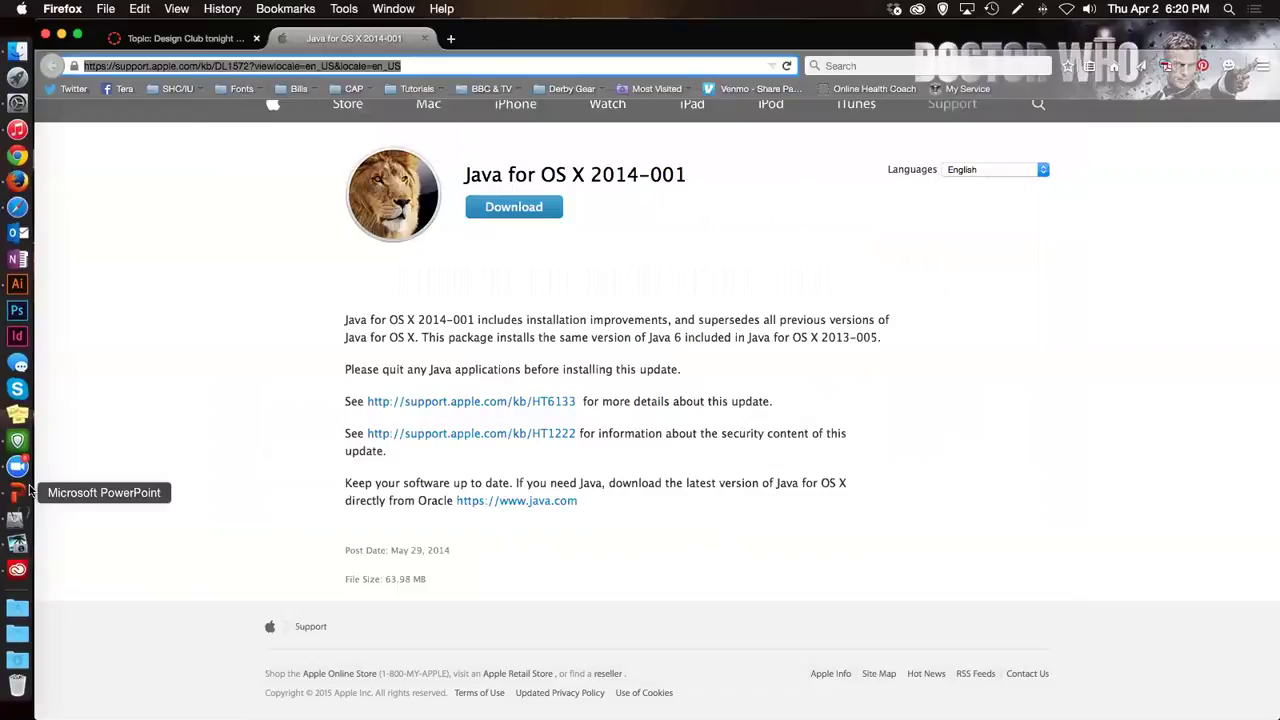
Step: Open the Mouse system preferences, review the Point & Click and More Gestures options, and return to the PowerPoint slide
click(17, 495)
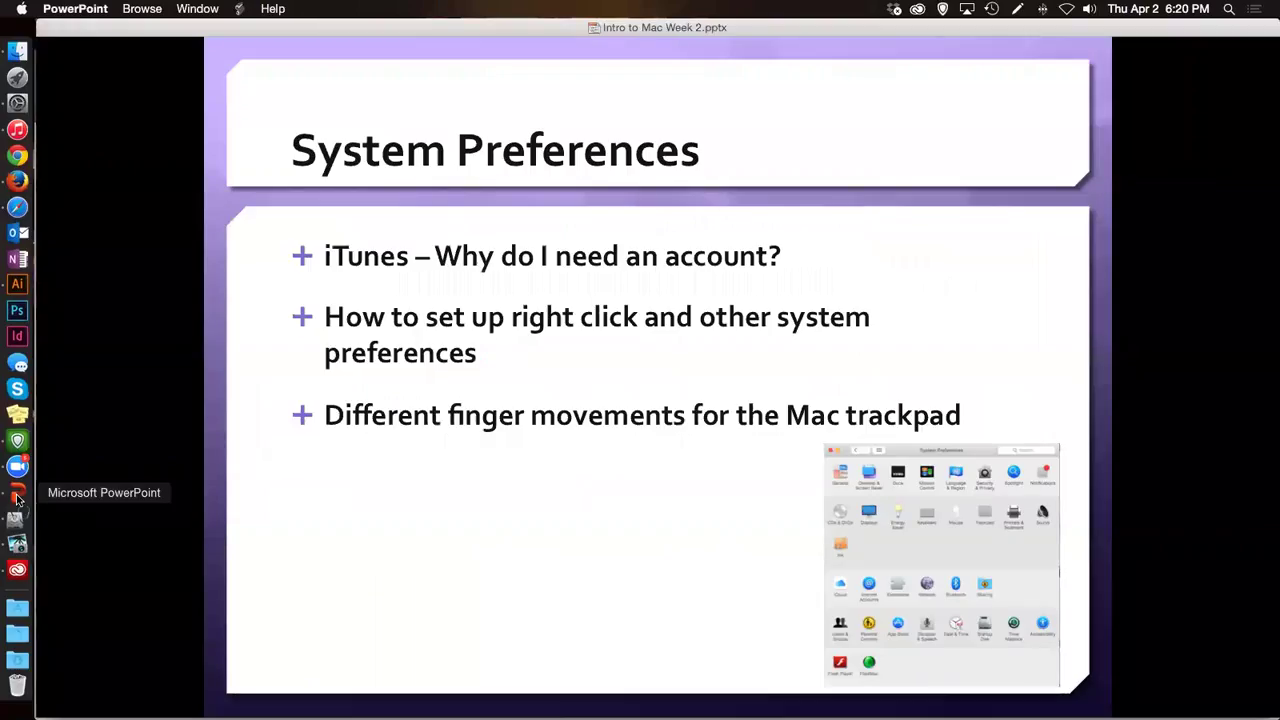
click(12, 104)
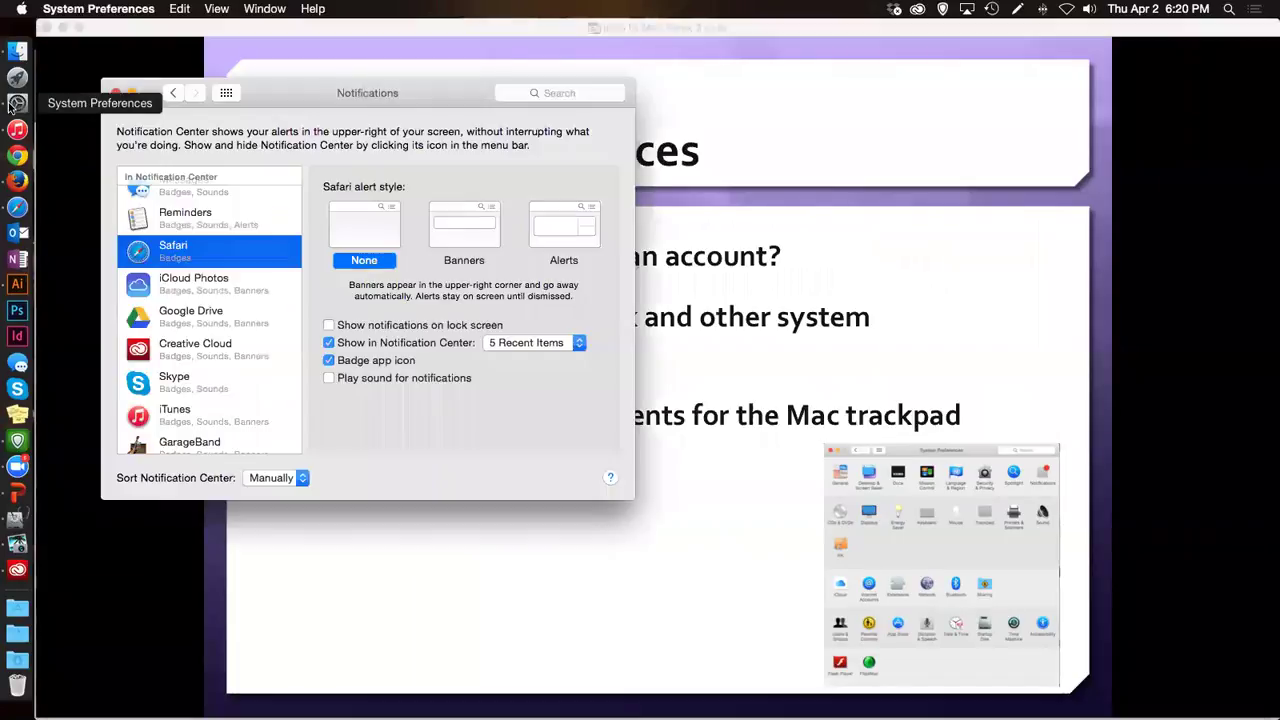
click(226, 94)
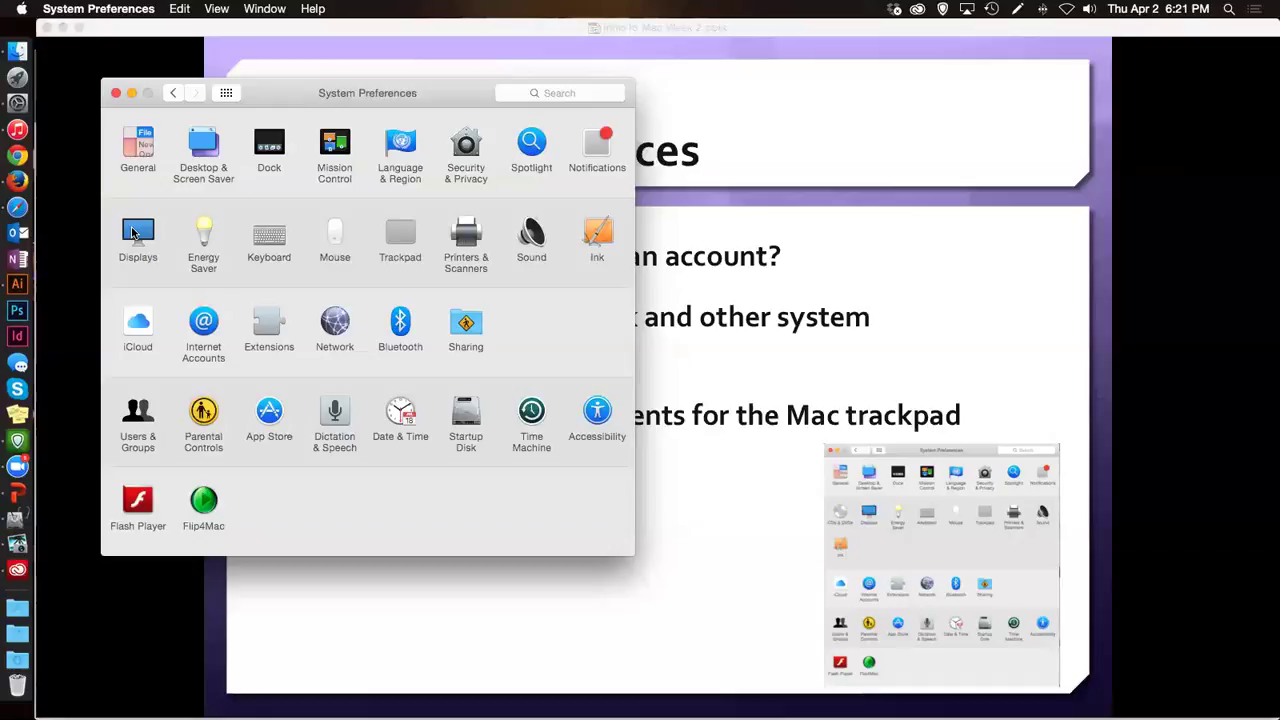
click(335, 240)
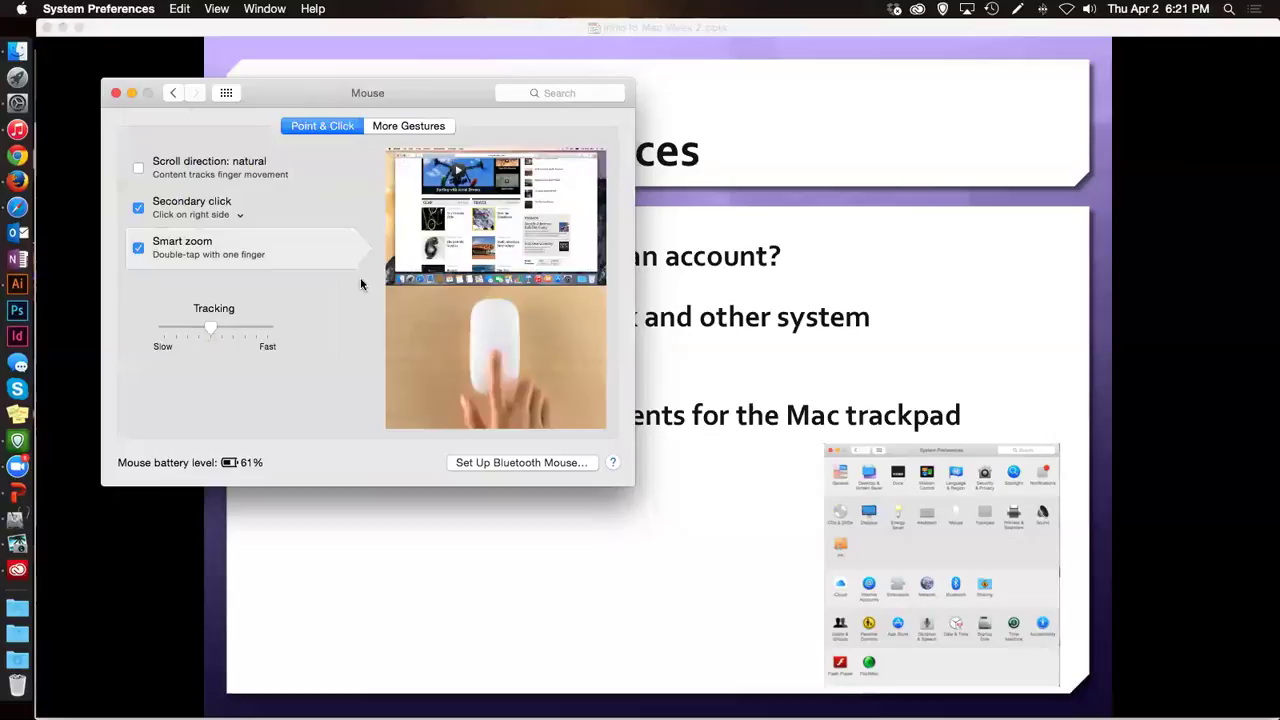
click(409, 128)
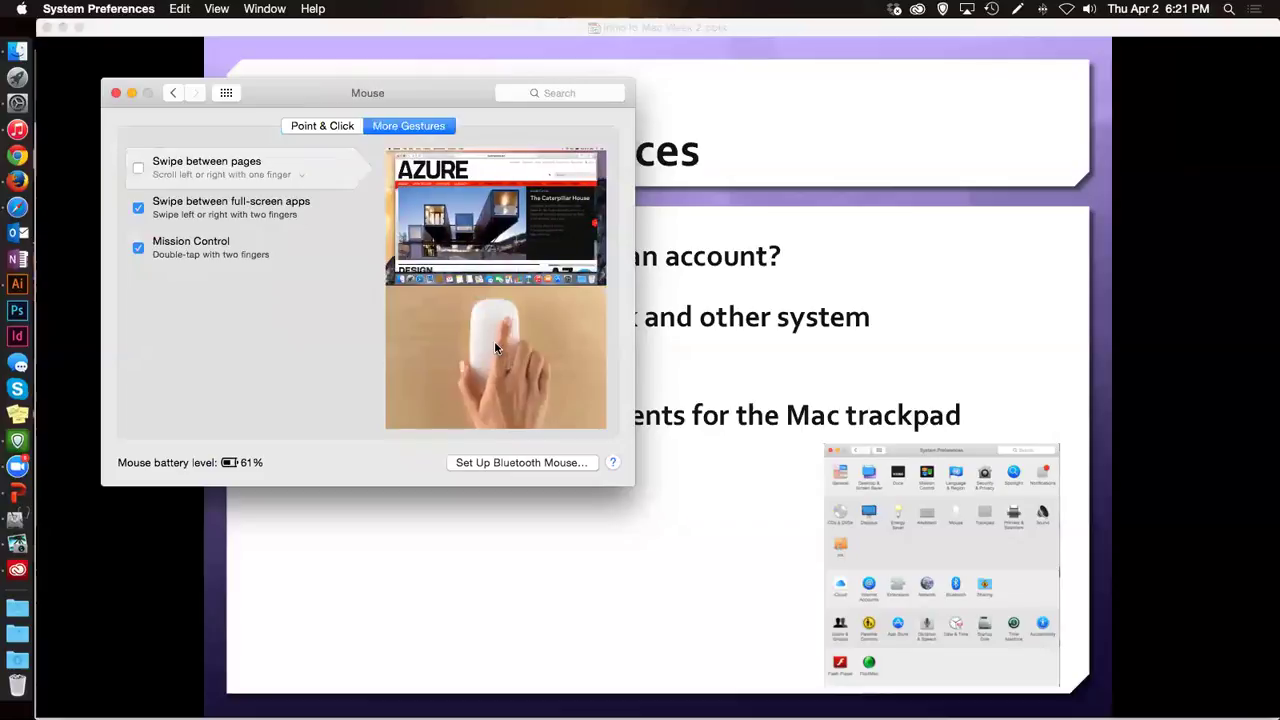
mouse_move(211, 224)
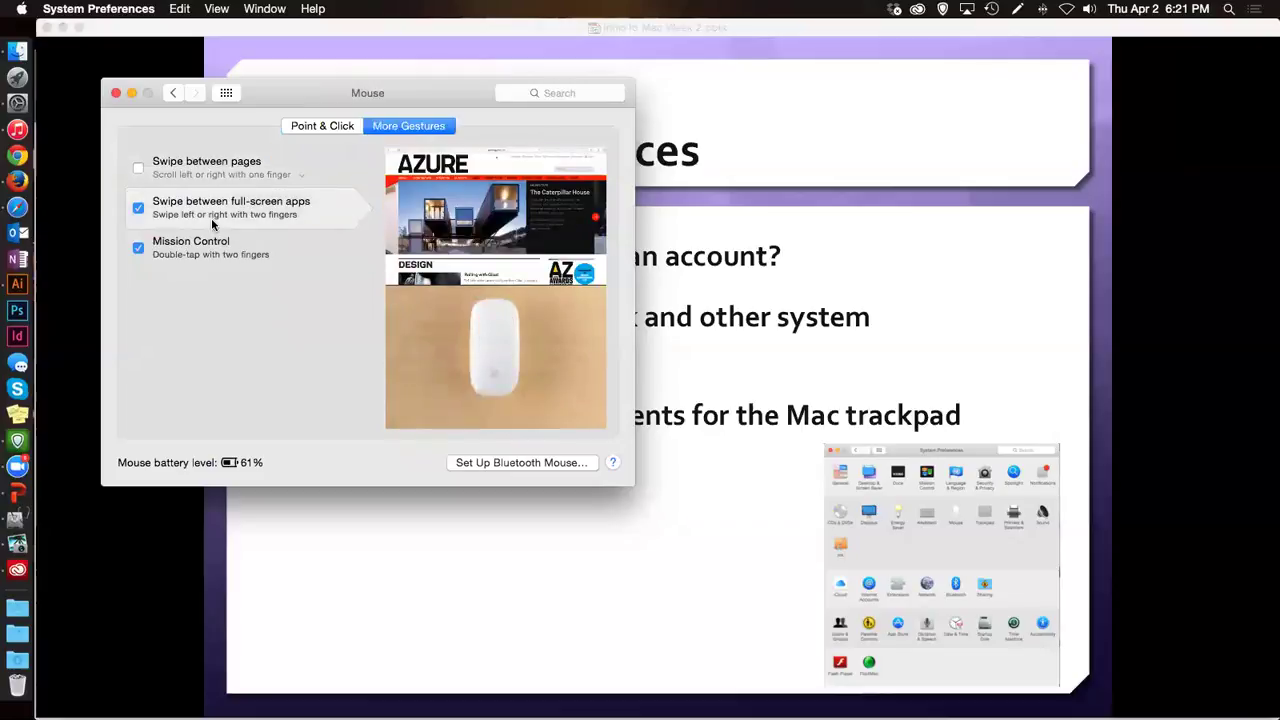
mouse_move(224, 268)
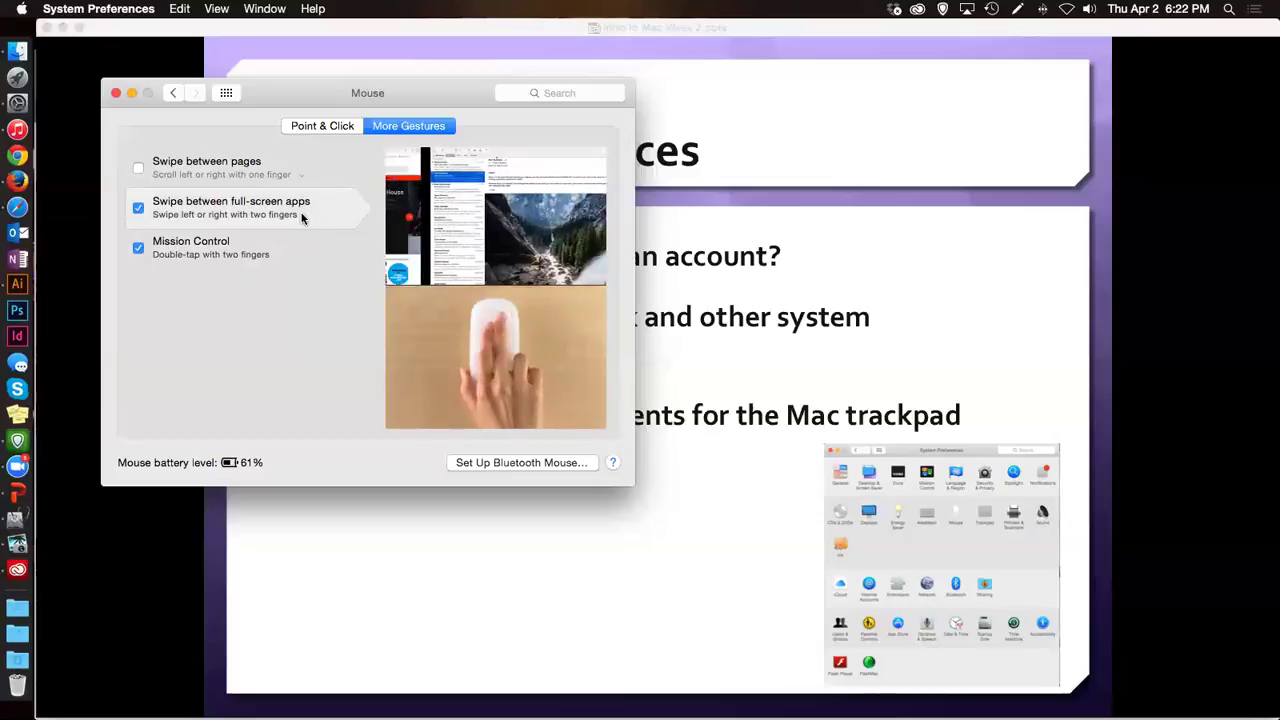
click(827, 391)
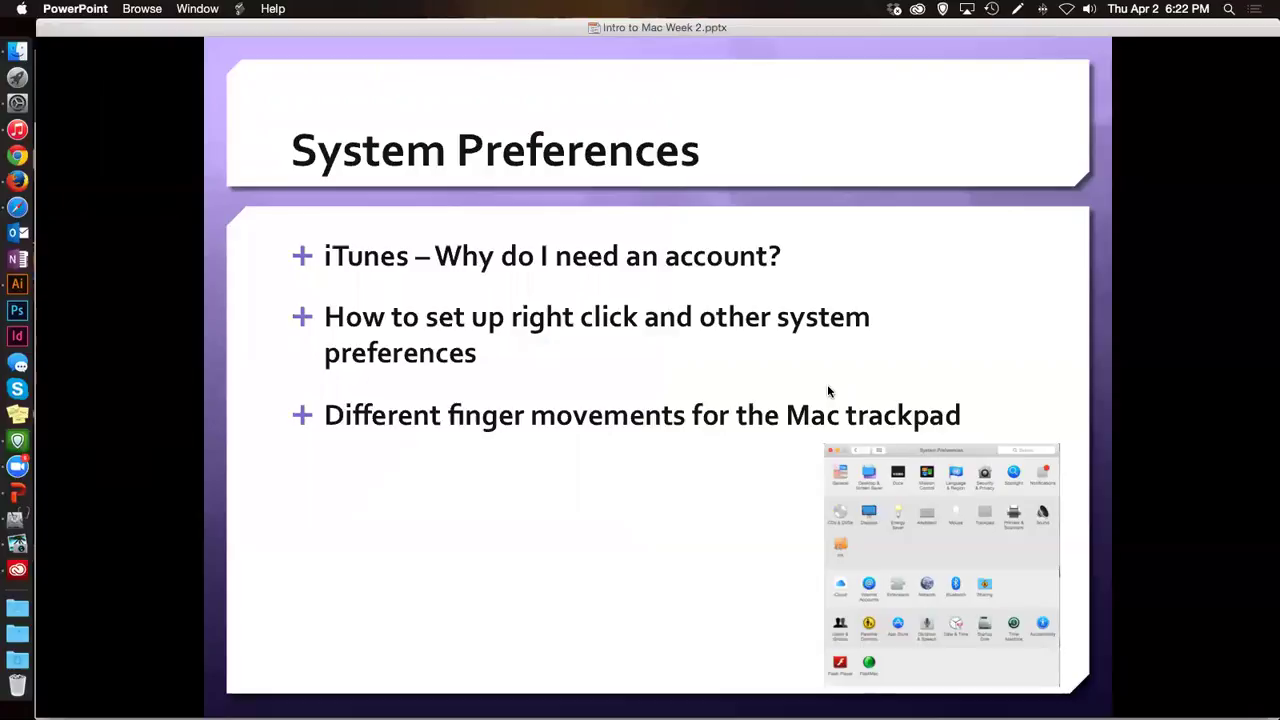
Step: Switch to Firefox and enlarge the Java for OS X 2014-001 download page by several zoom levels
click(18, 180)
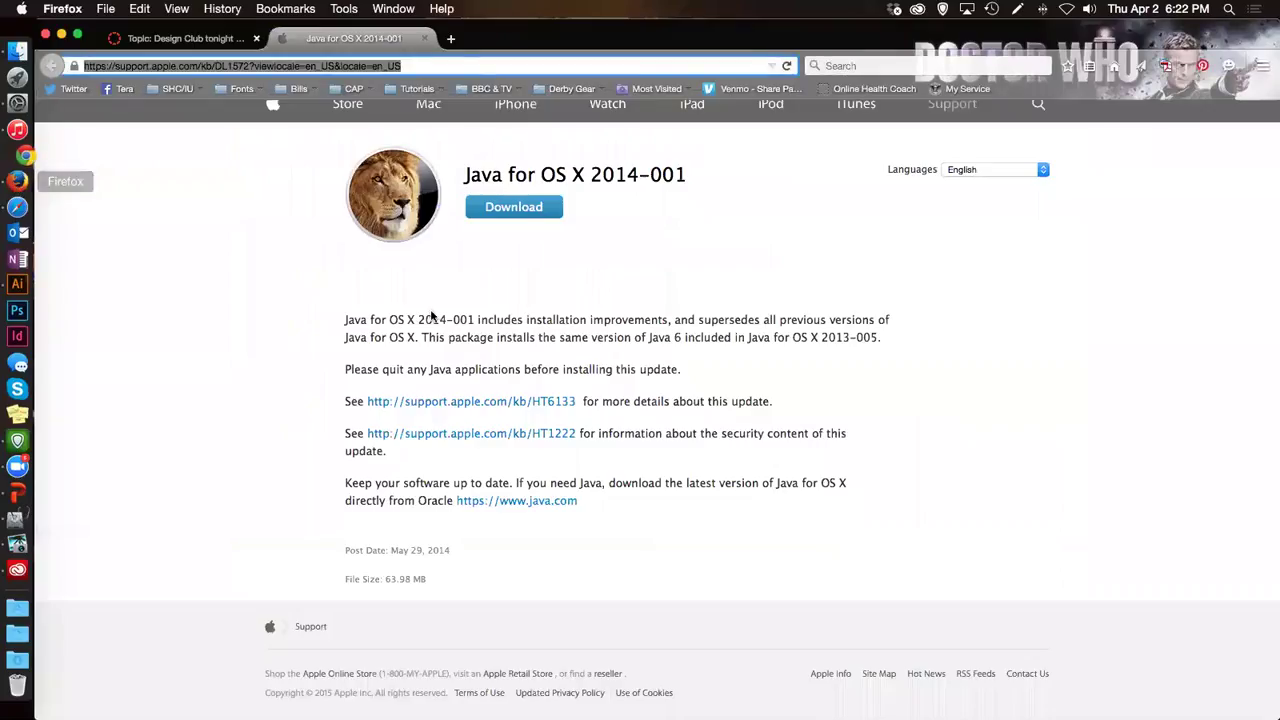
key(super+plus)
key(super+plus)
key(super+plus)
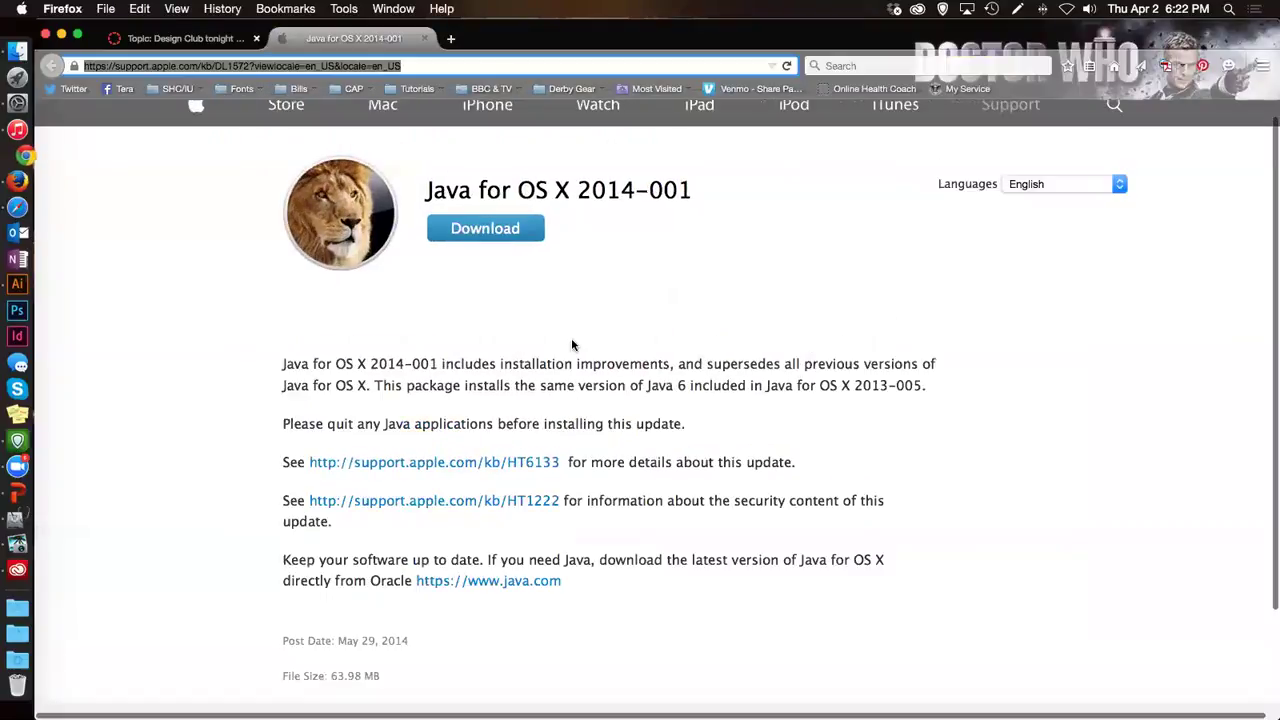
key(super+plus)
key(super+plus)
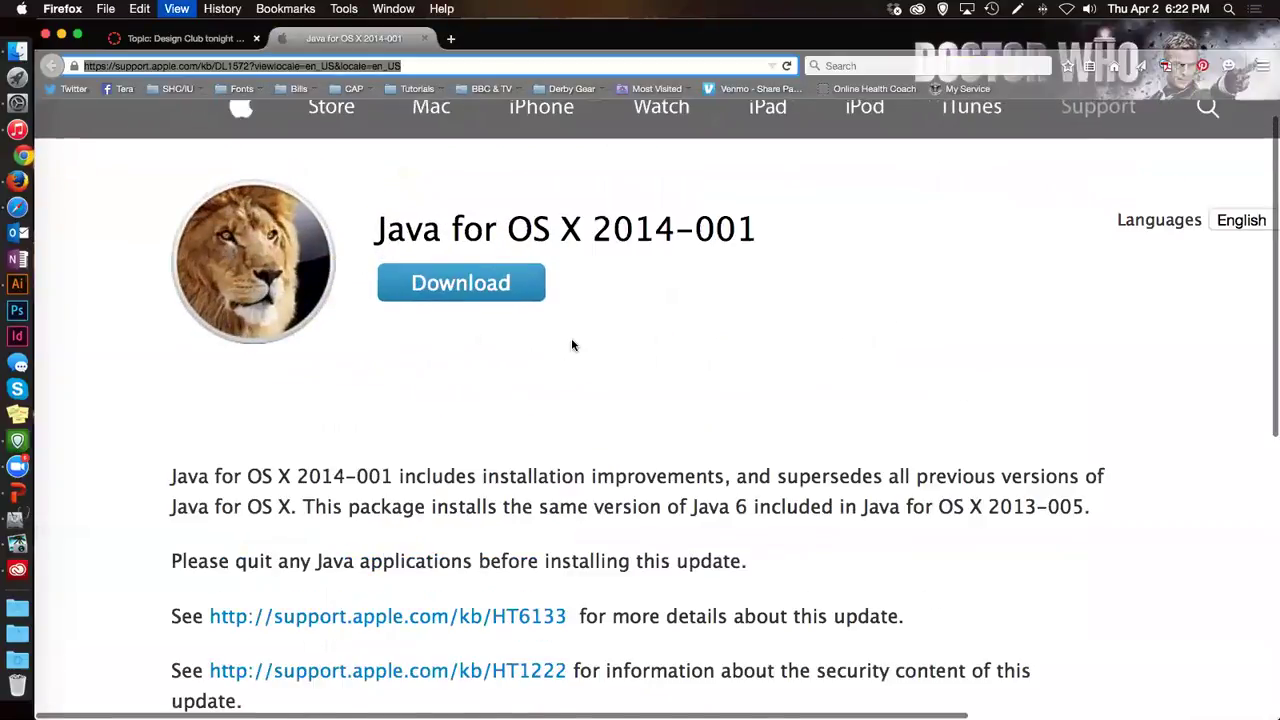
key(super+plus)
key(super+plus)
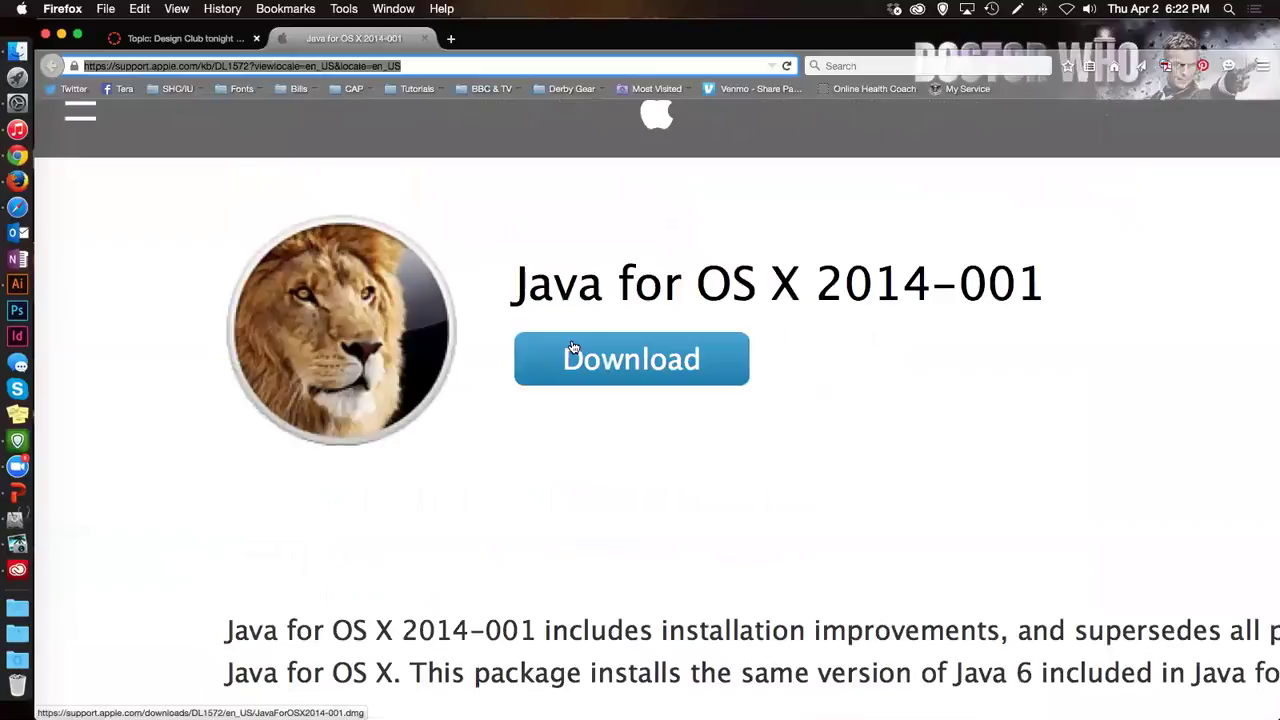
Step: Shrink the Java download page well below normal size and restore its default zoom level
key(super+minus)
key(super+minus)
key(super+minus)
key(super+minus)
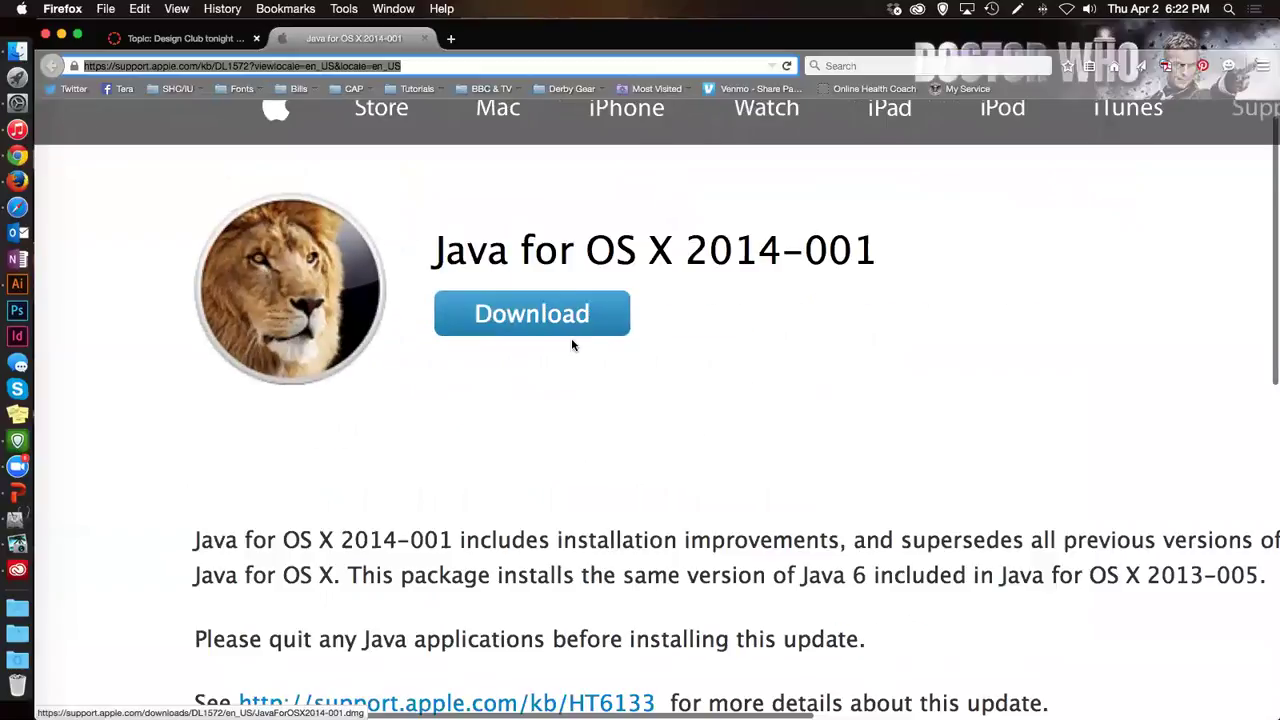
key(super+minus)
key(super+minus)
key(super+minus)
key(super+minus)
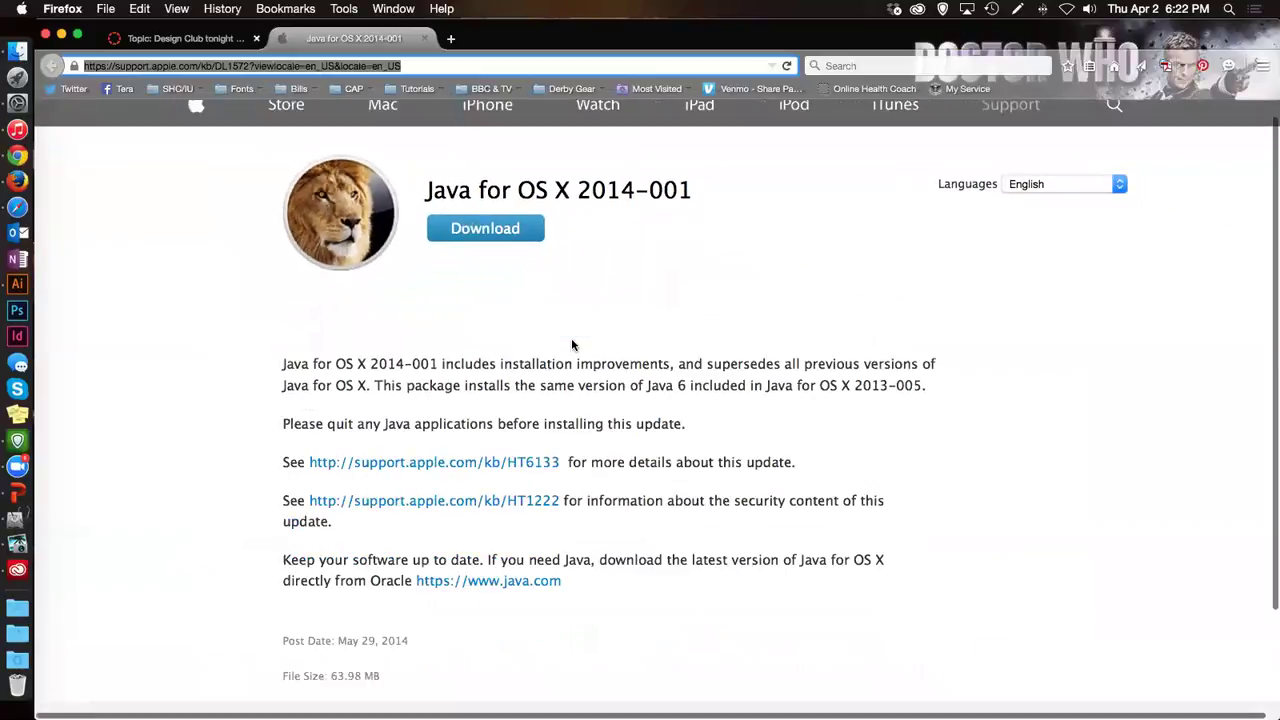
key(super+minus)
key(super+minus)
key(super+minus)
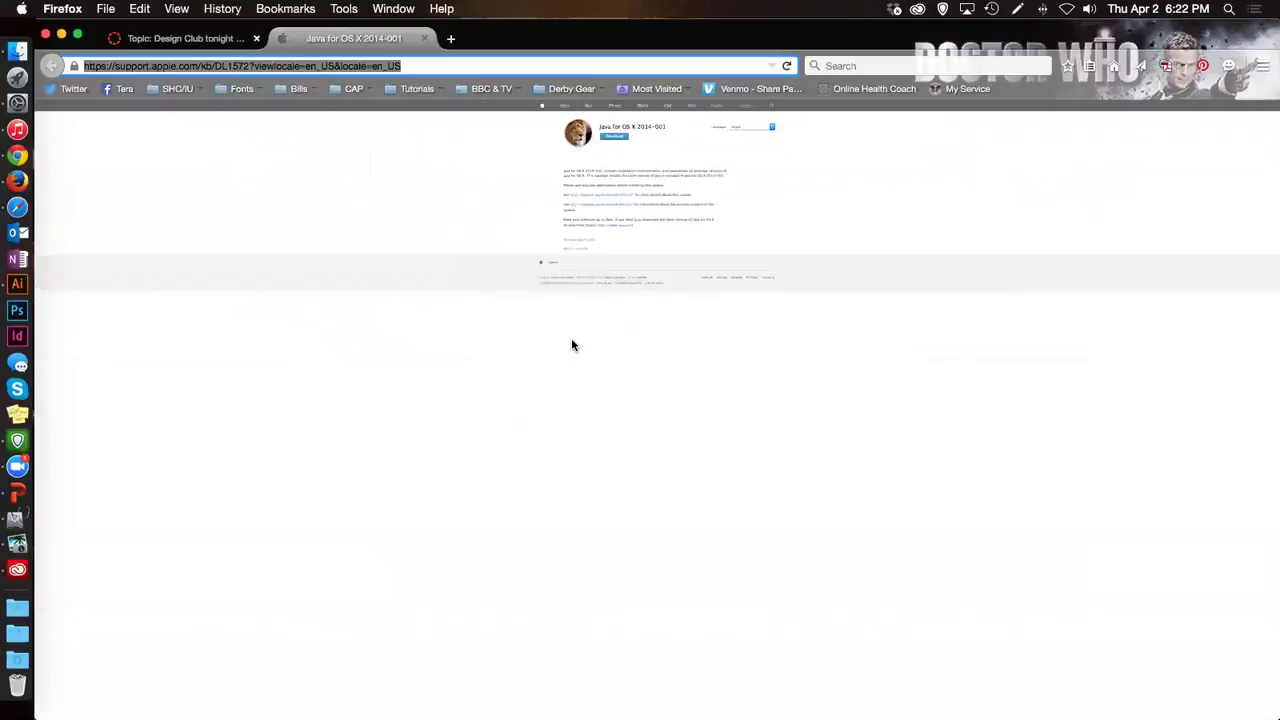
key(super+0)
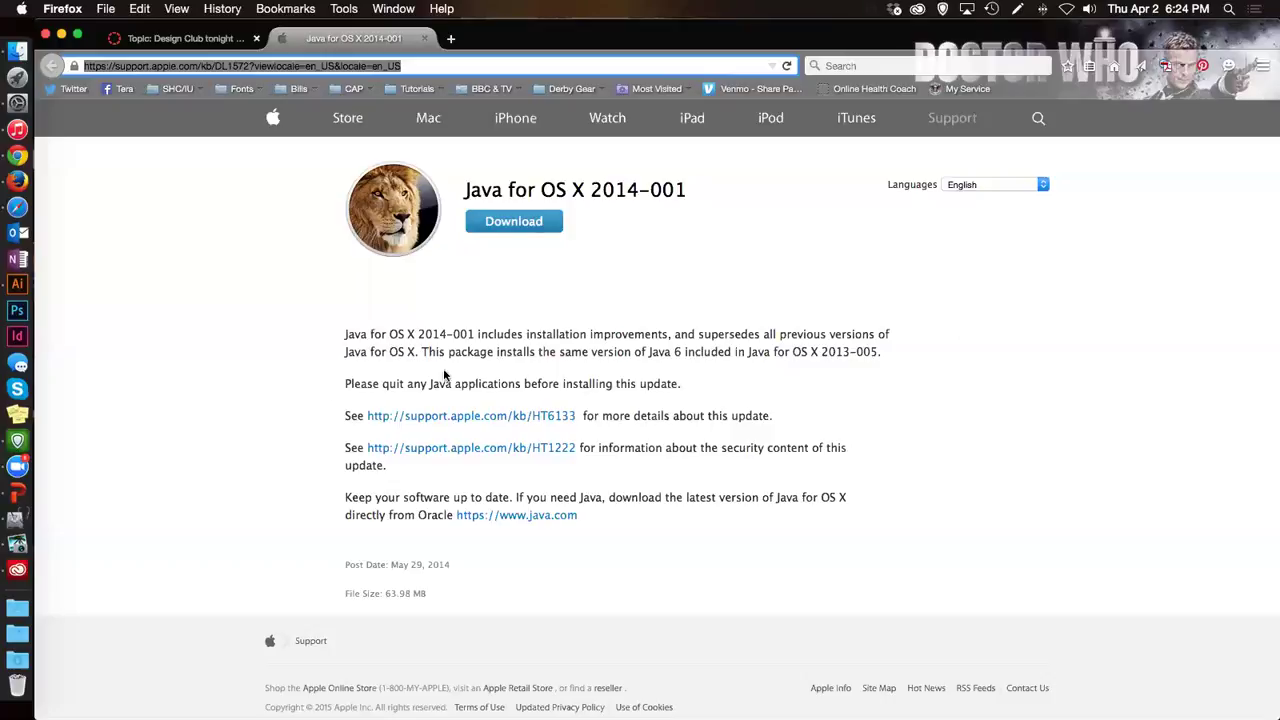
Step: Switch to Stickies, move the blue keyboard-shortcuts note clear of the pink note, and return to the PowerPoint presentation
click(20, 418)
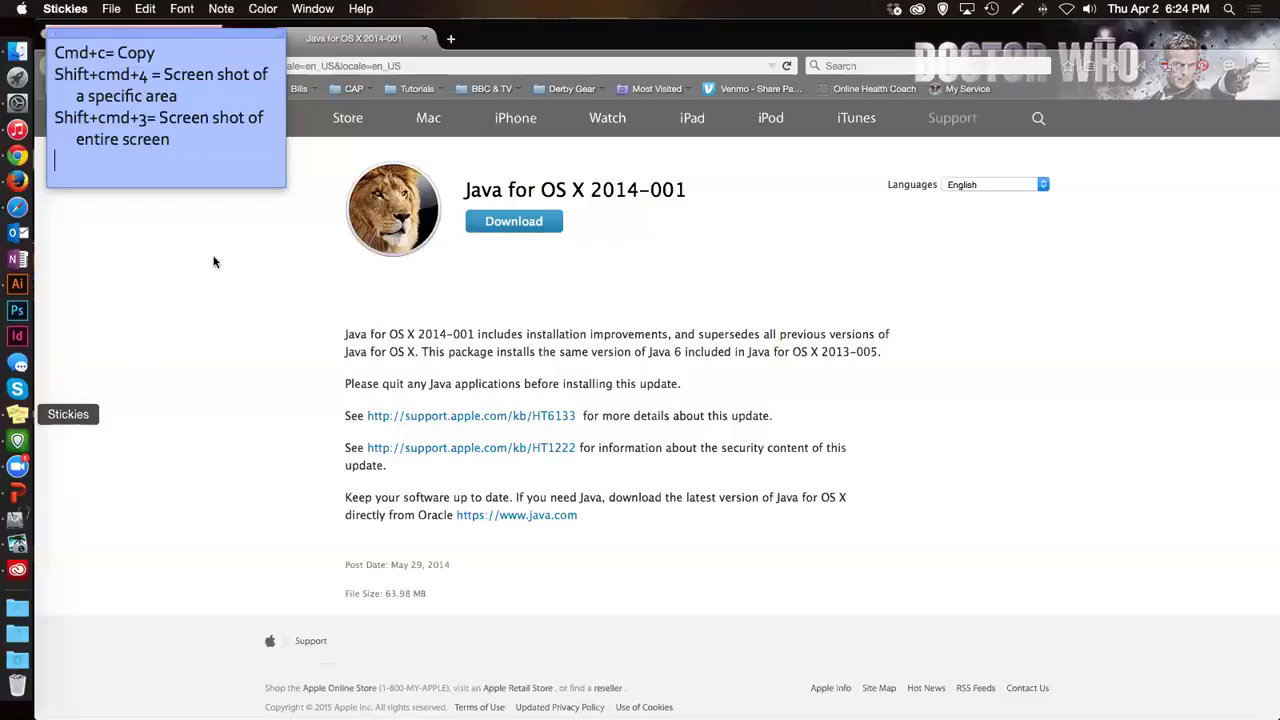
drag(197, 40, 463, 149)
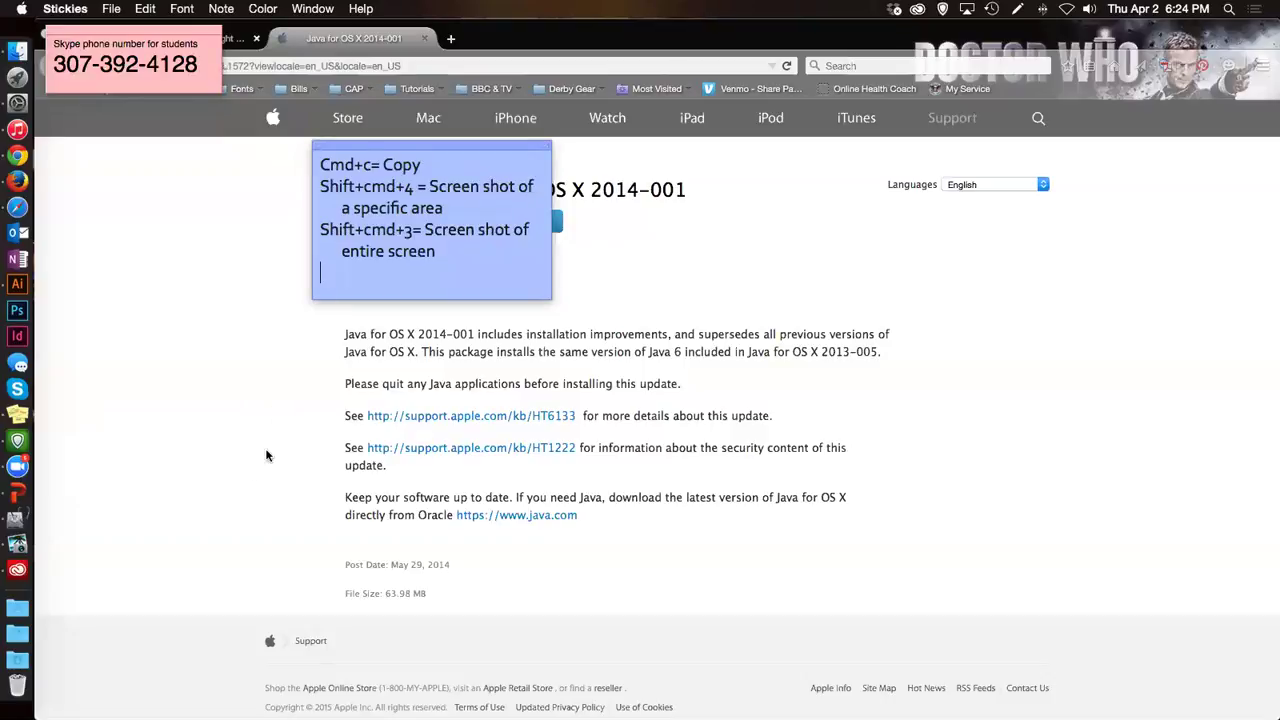
click(21, 498)
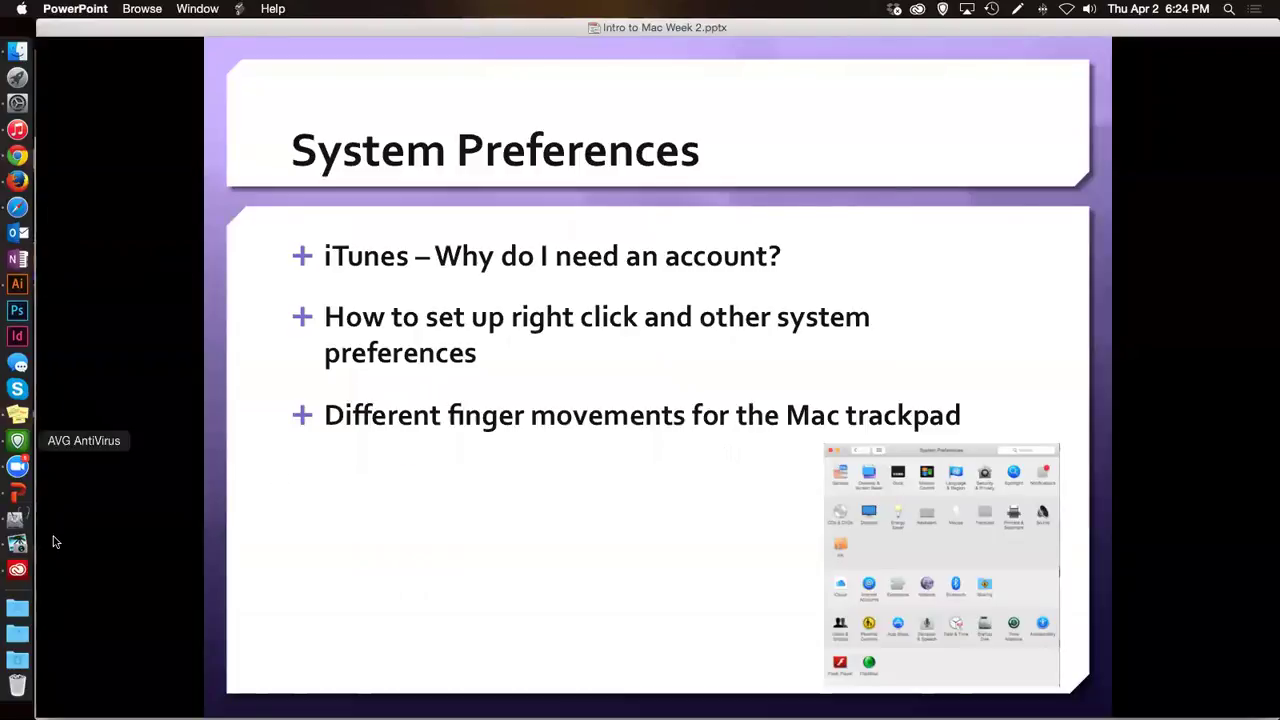
Step: Reopen System Preferences, review the installed items in Extensions, and return to the overview of all preferences
click(17, 102)
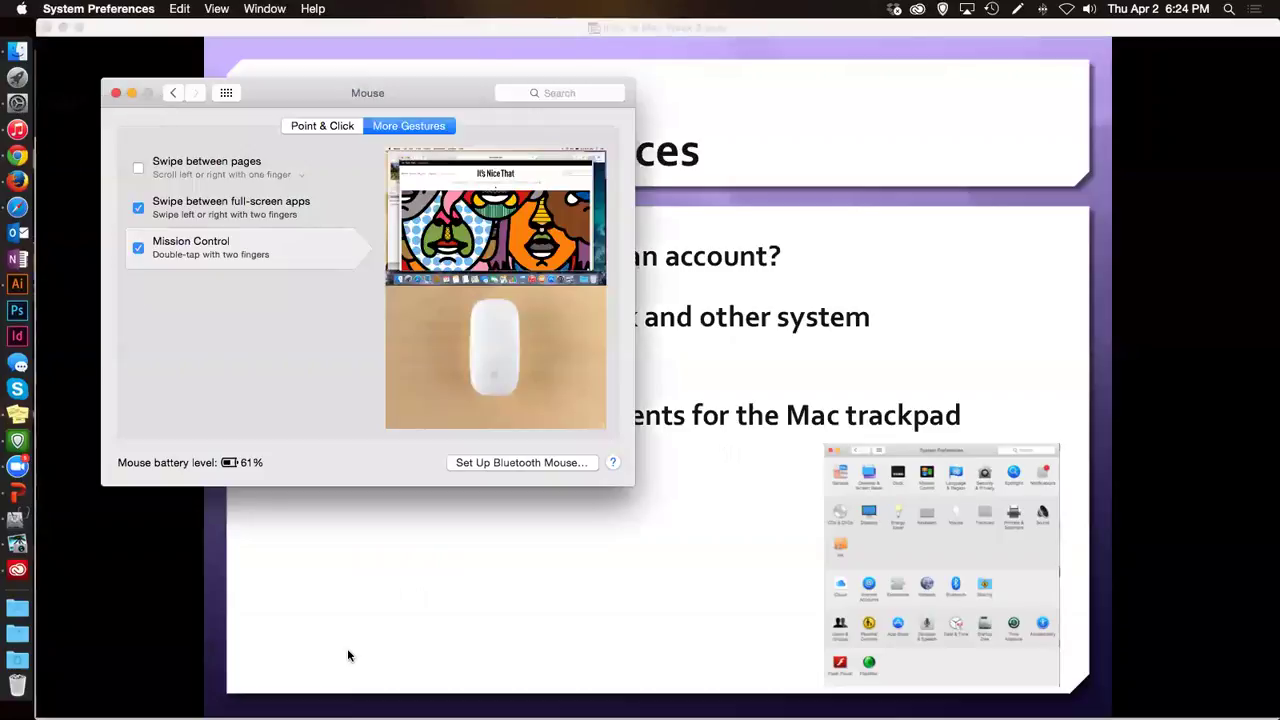
click(226, 93)
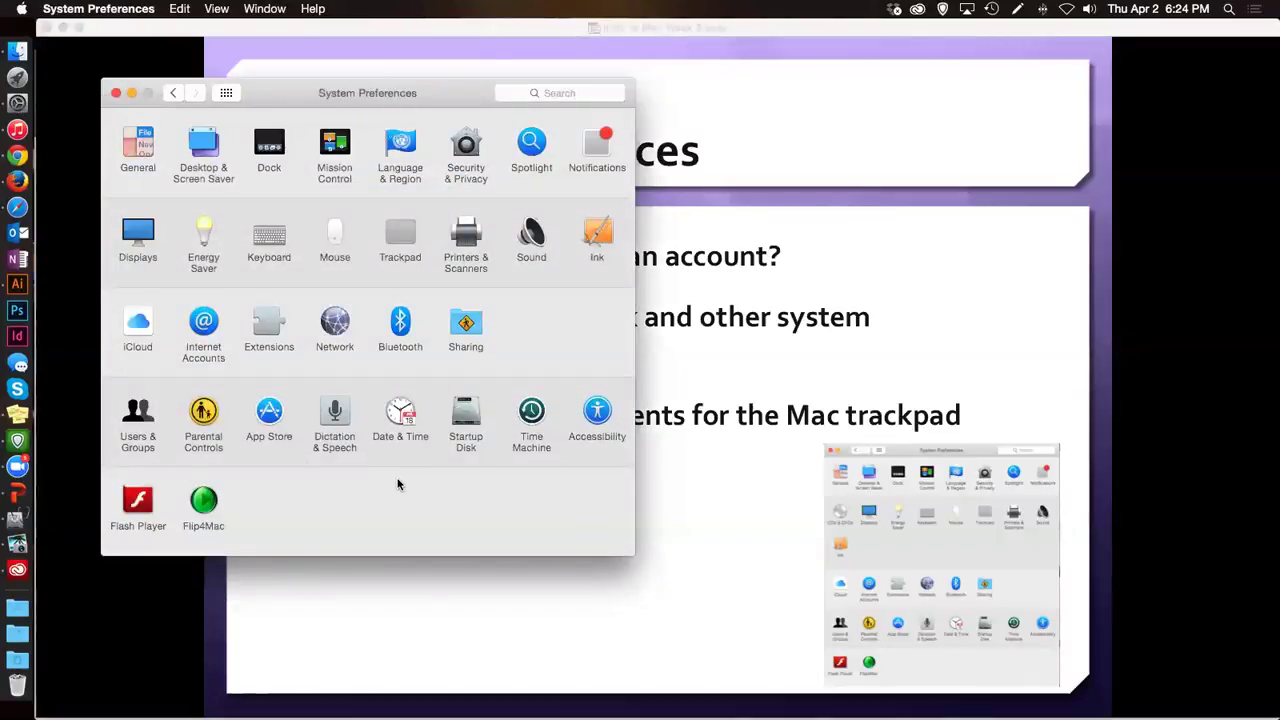
click(265, 325)
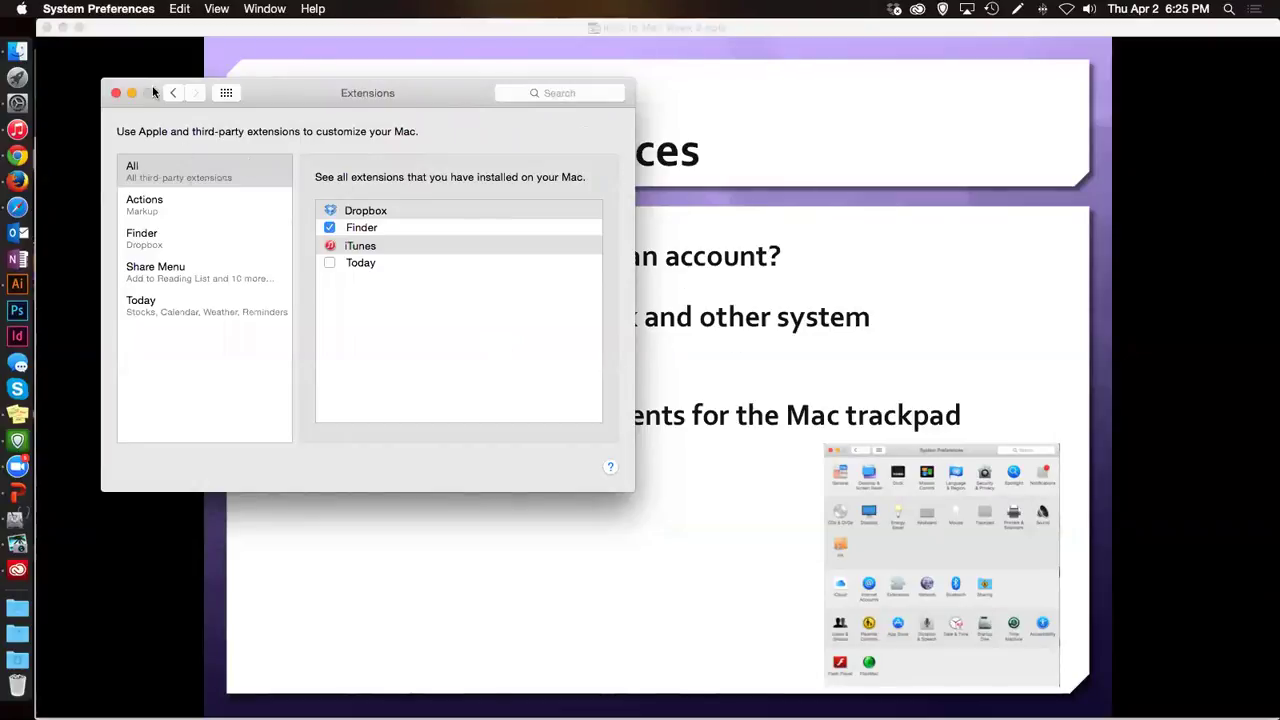
click(226, 93)
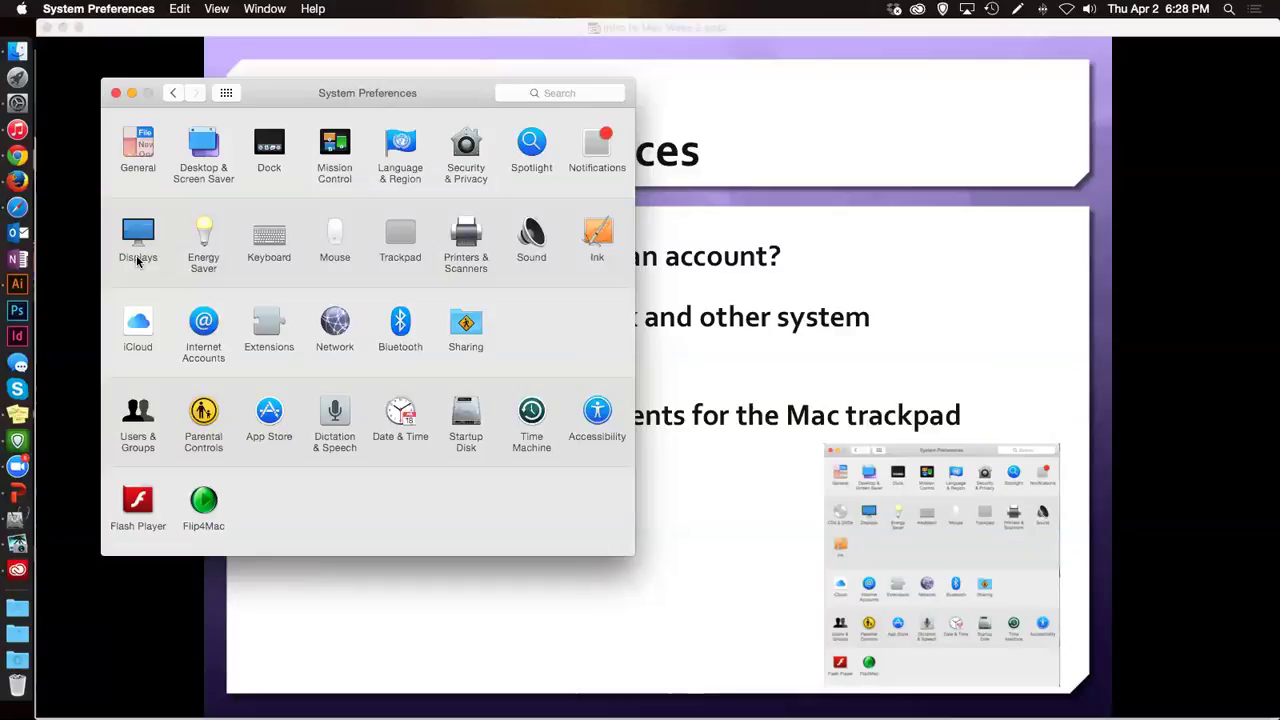
Step: Open the General preferences and toggle the dark menu bar and Dock off and back on
click(138, 147)
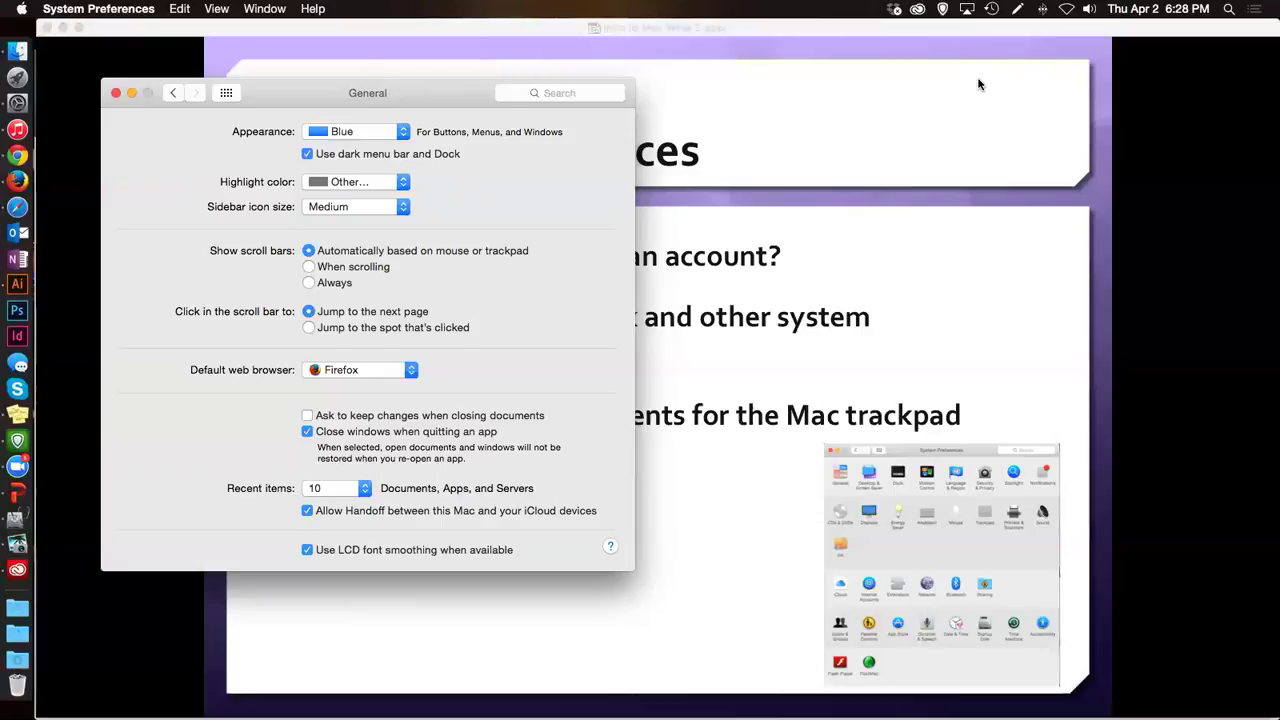
click(305, 155)
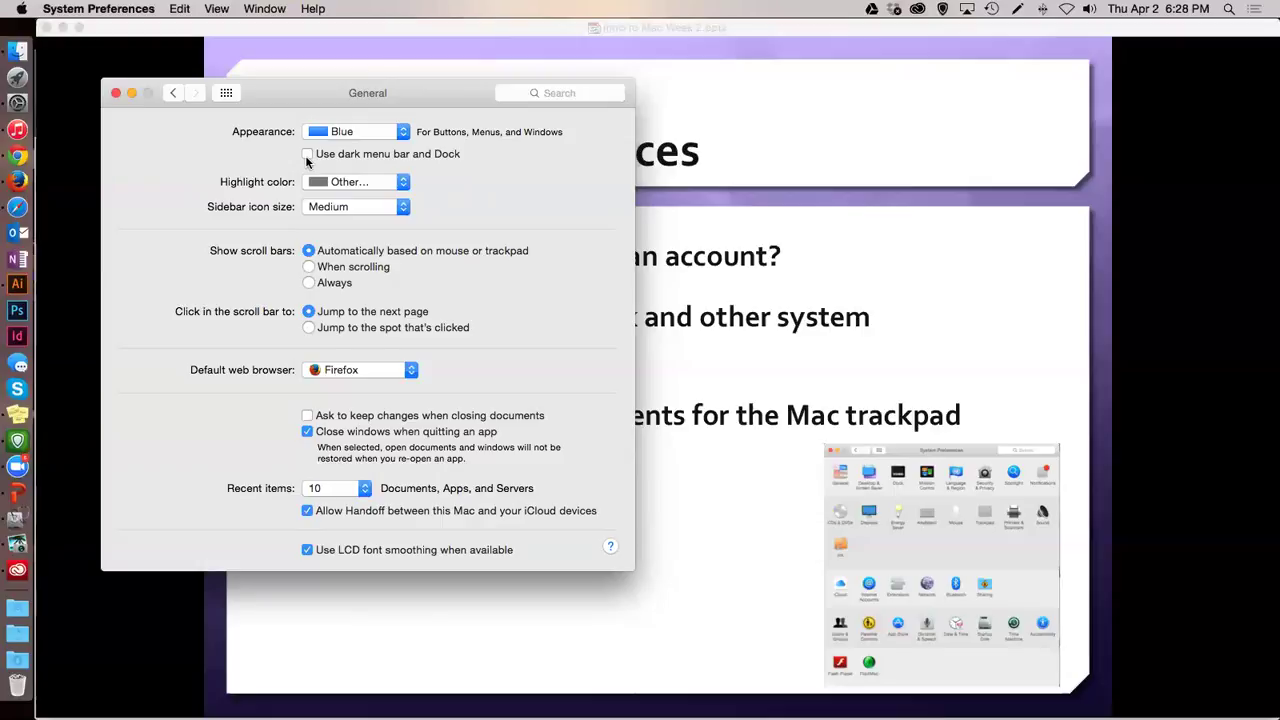
click(307, 155)
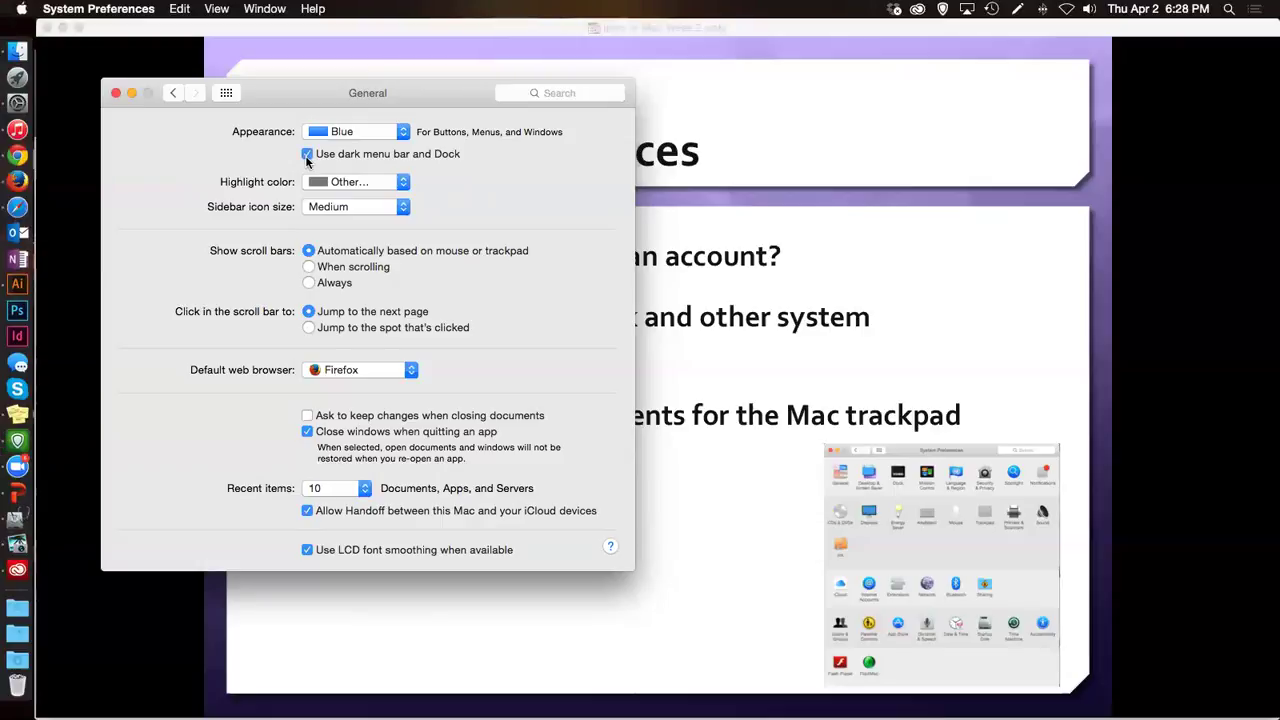
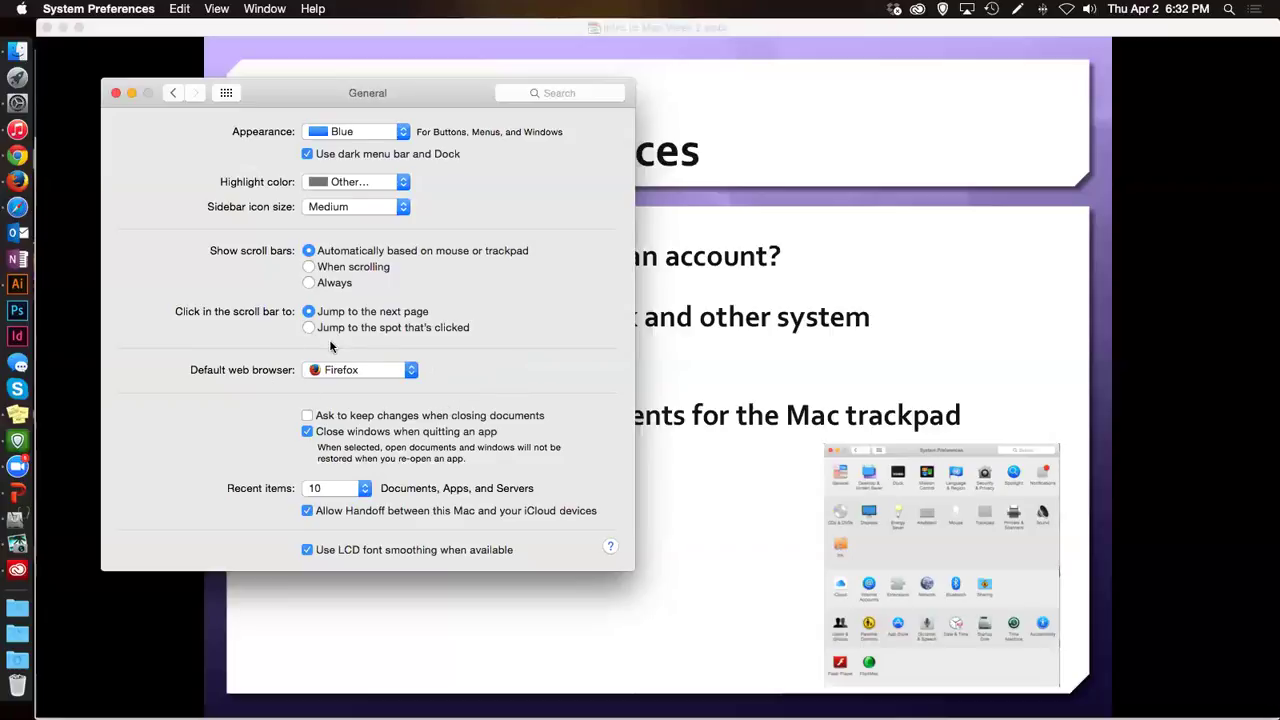
Step: Review the default web browser choices, keep Firefox selected, and return to the overview of all preferences
click(410, 372)
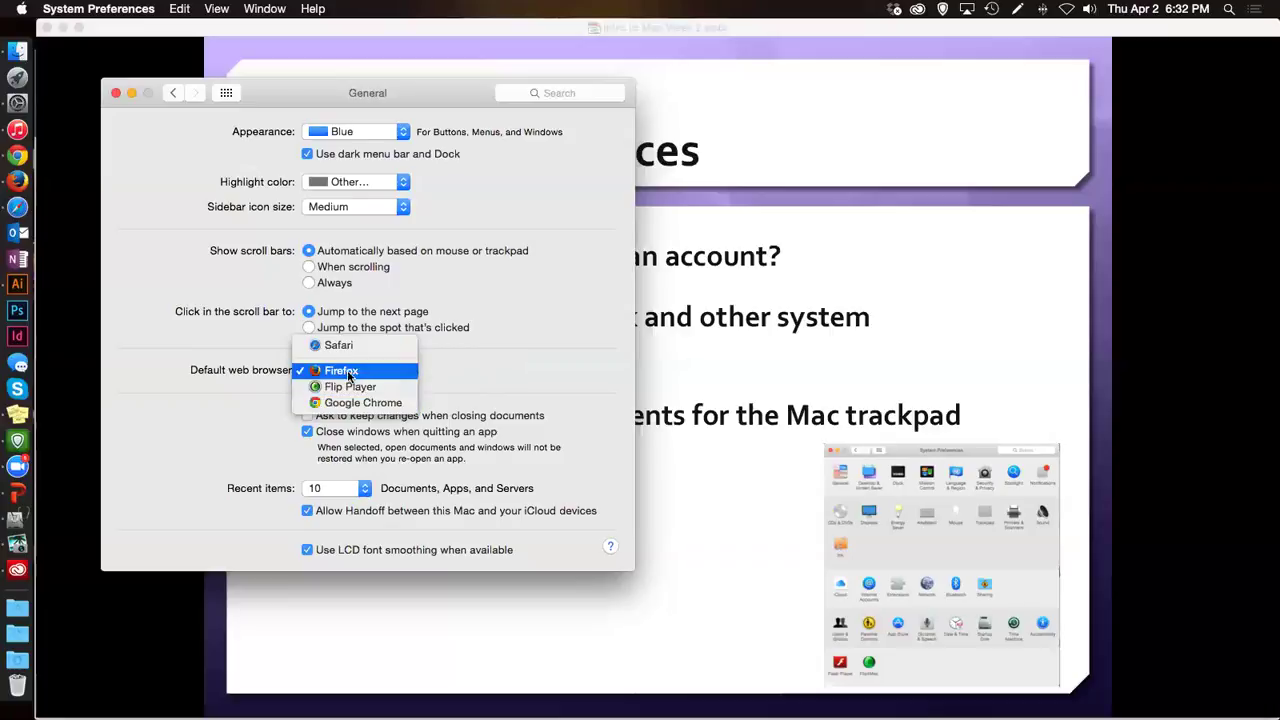
click(347, 372)
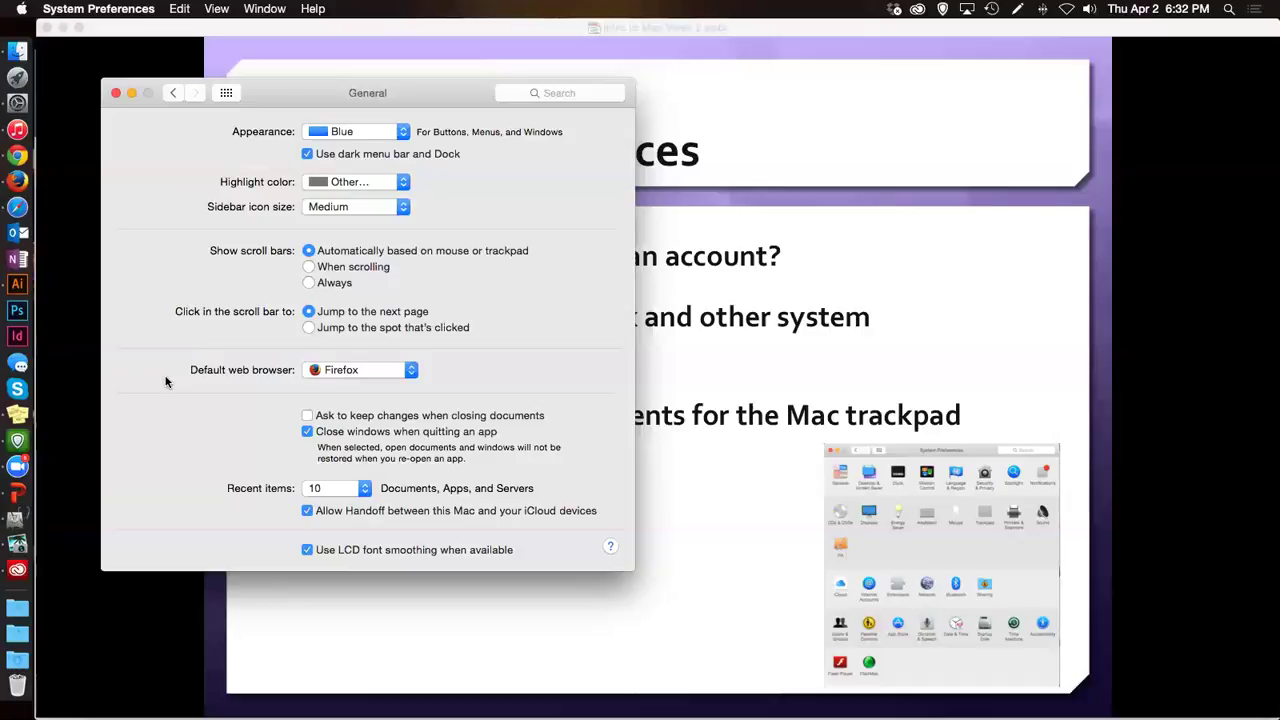
click(411, 372)
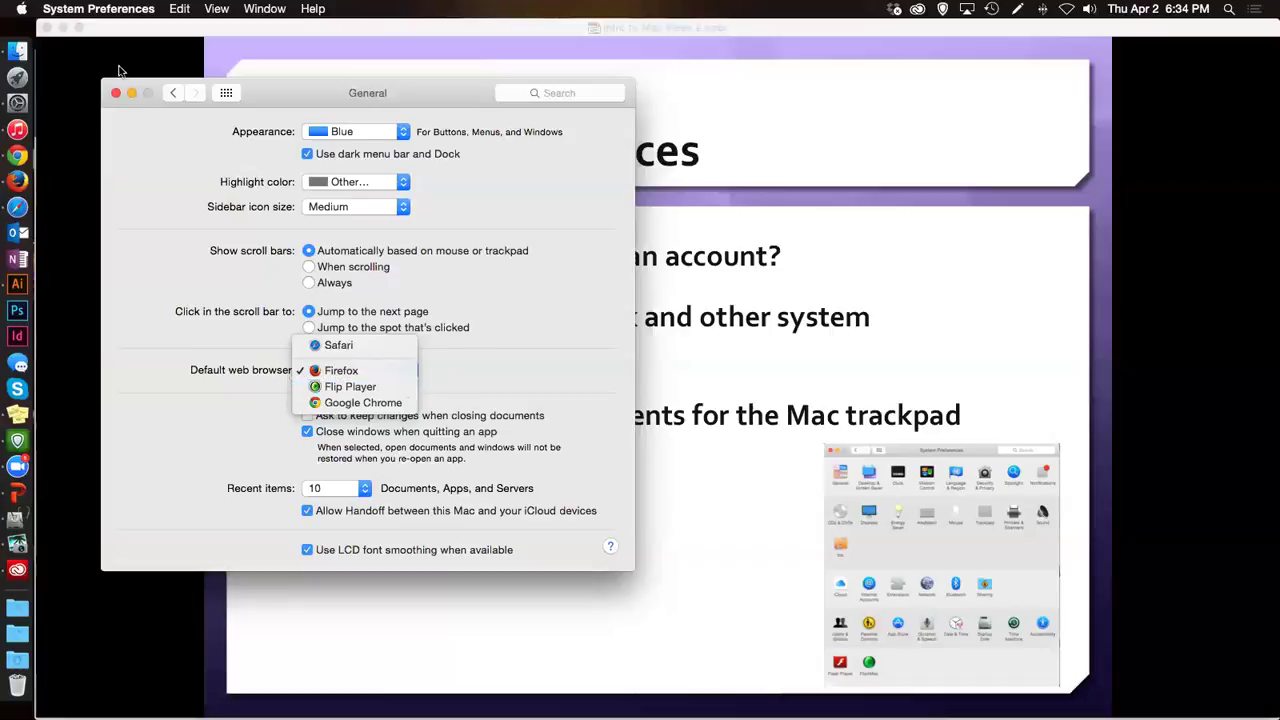
click(227, 91)
click(227, 91)
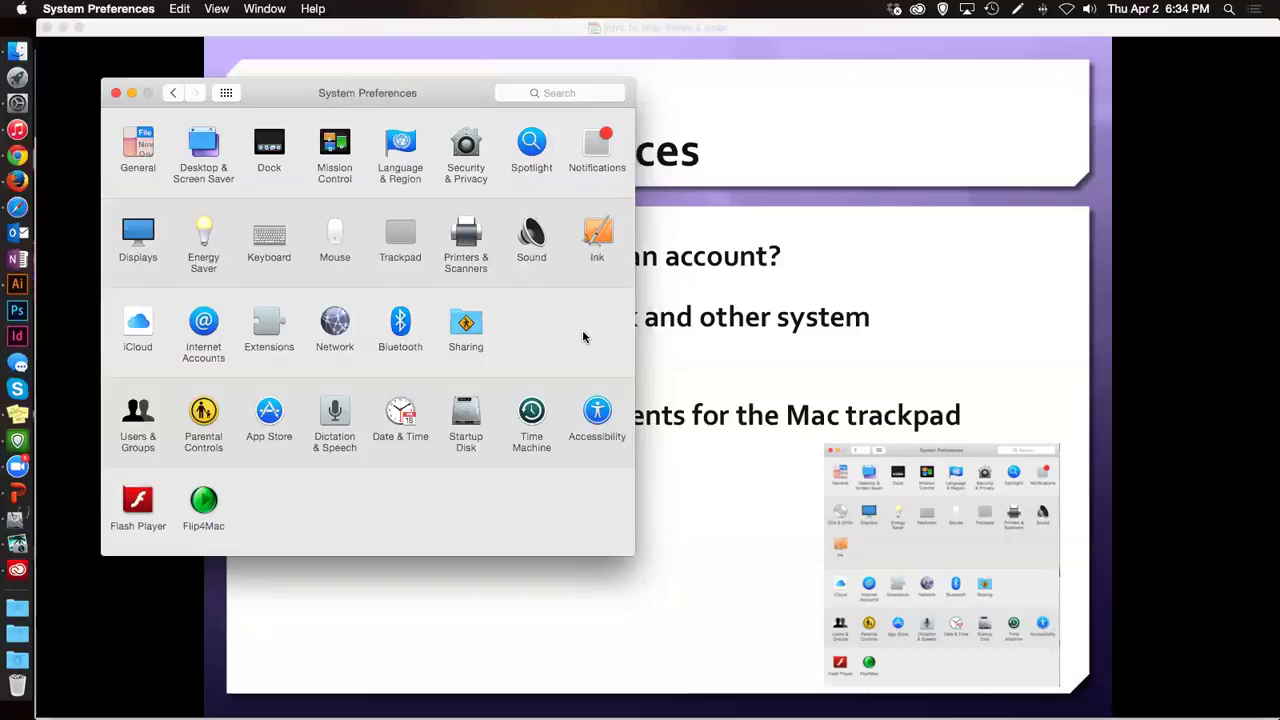
Step: Open Finder, look through the sidebar for the connected devices, and enter Time Machine from the Downloads folder
click(18, 56)
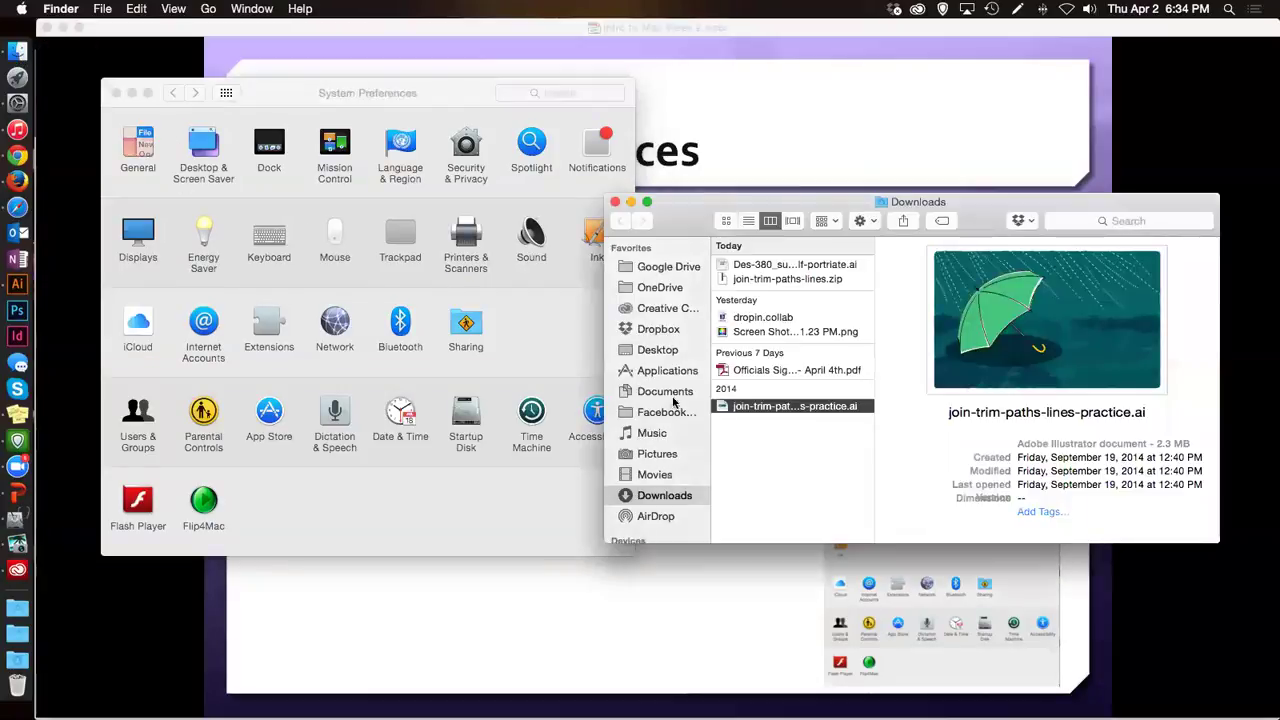
scroll(690, 450, down, 2)
scroll(690, 450, down, 2)
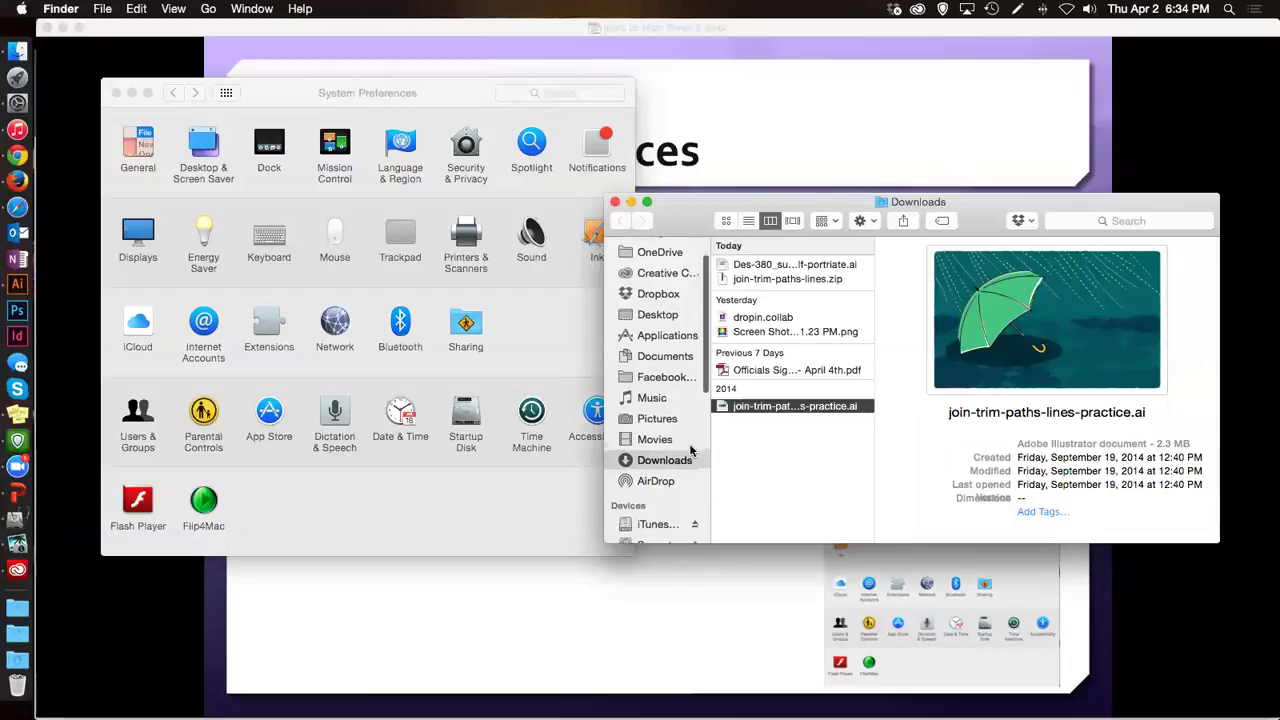
click(992, 10)
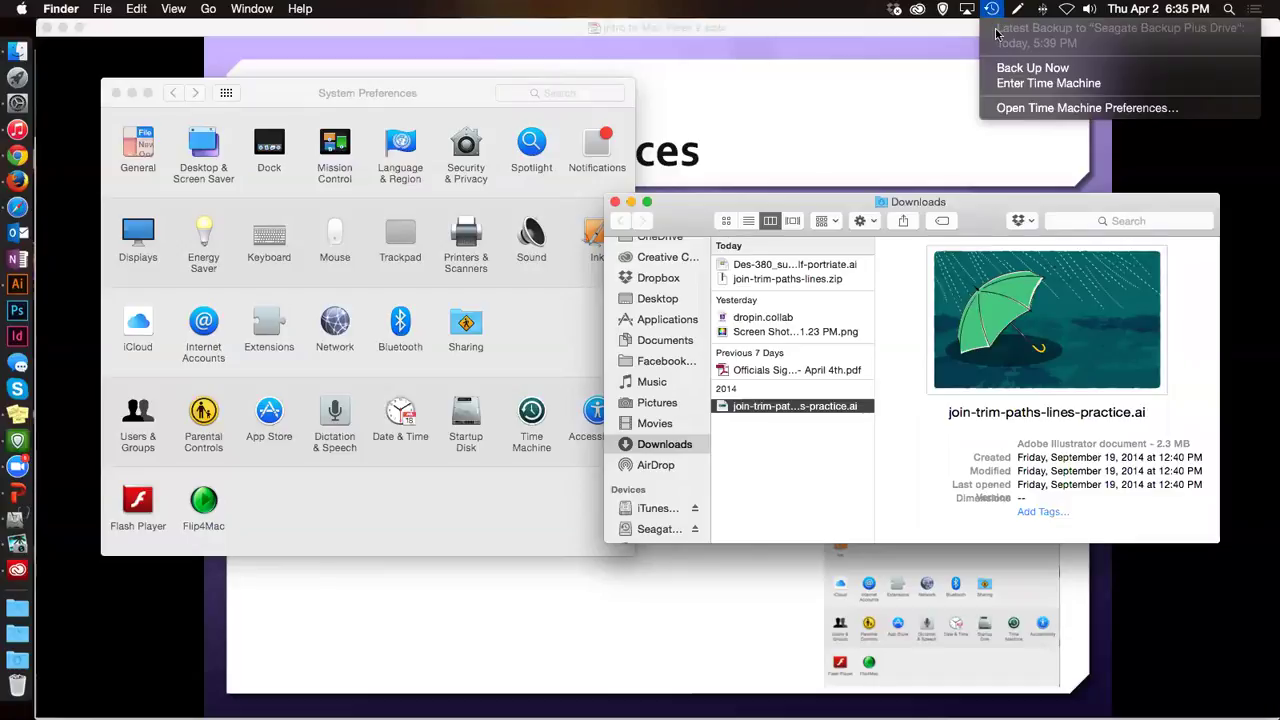
click(1015, 87)
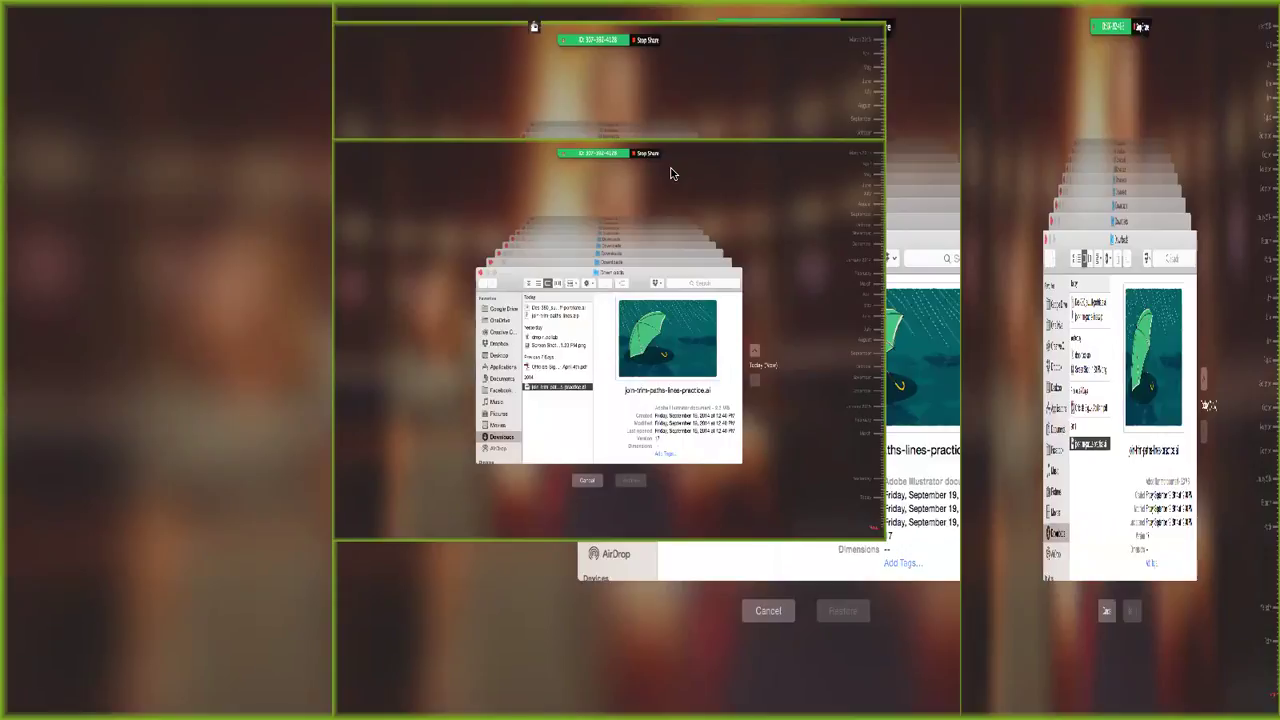
Step: Jump to the March 2013 backup in the Time Machine timeline and look through the windows available for a new screen share
click(1256, 44)
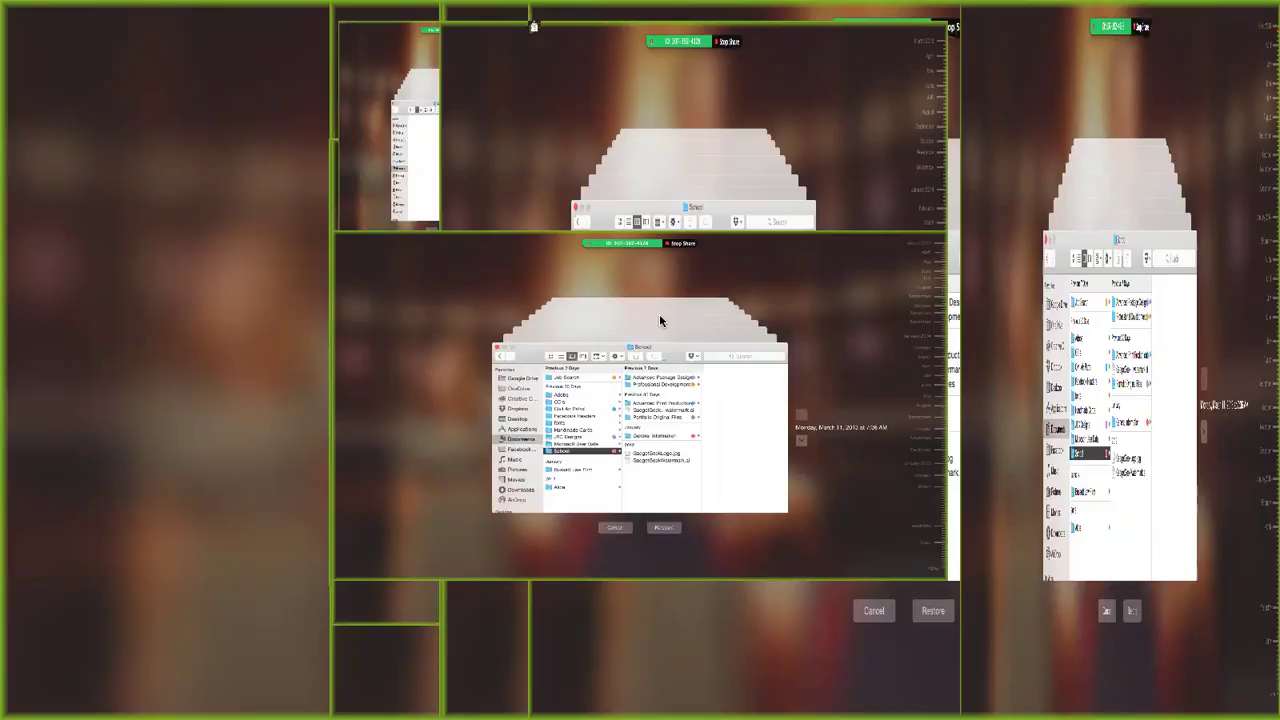
mouse_move(629, 26)
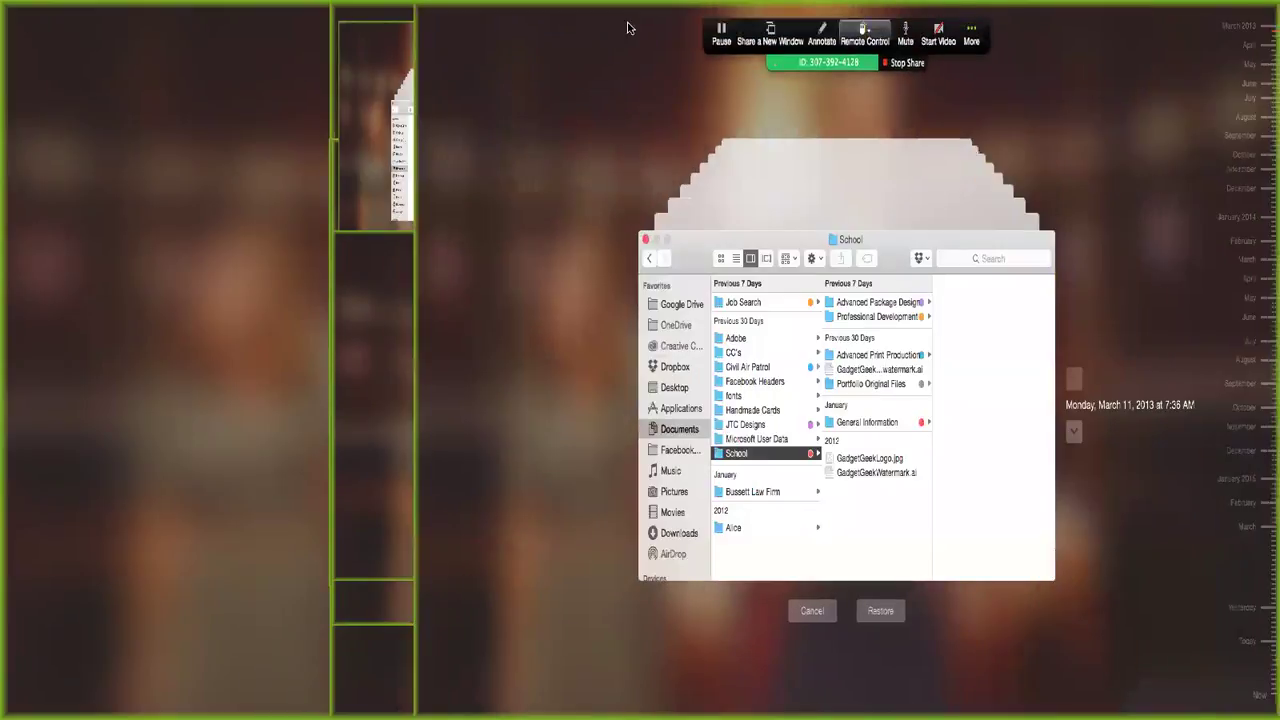
click(533, 33)
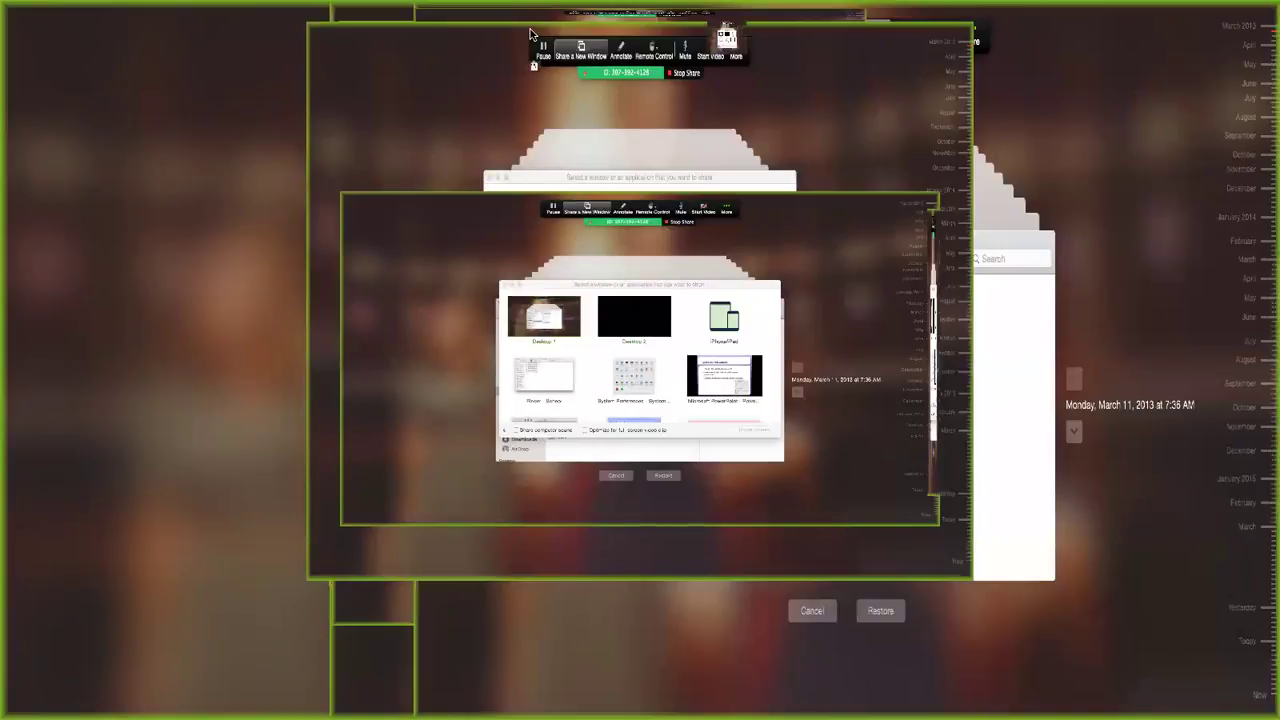
scroll(655, 388, down, 2)
scroll(655, 388, down, 5)
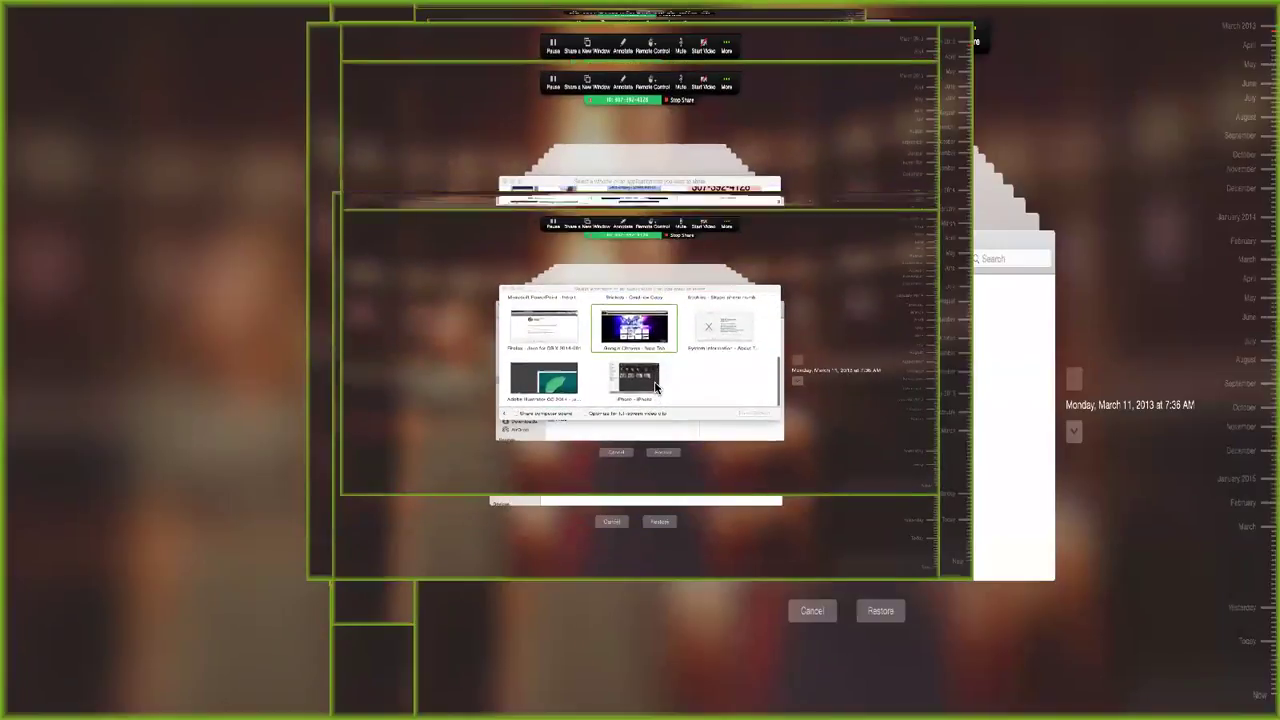
scroll(655, 388, up, 5)
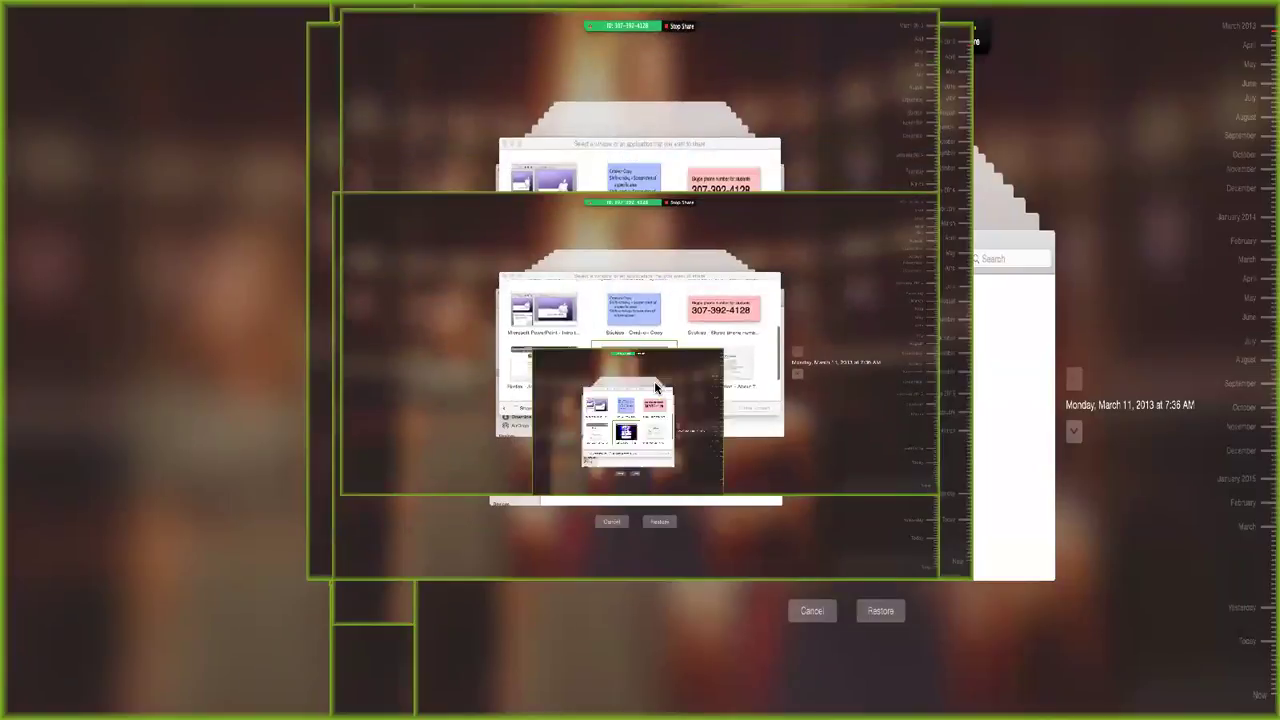
scroll(655, 388, up, 3)
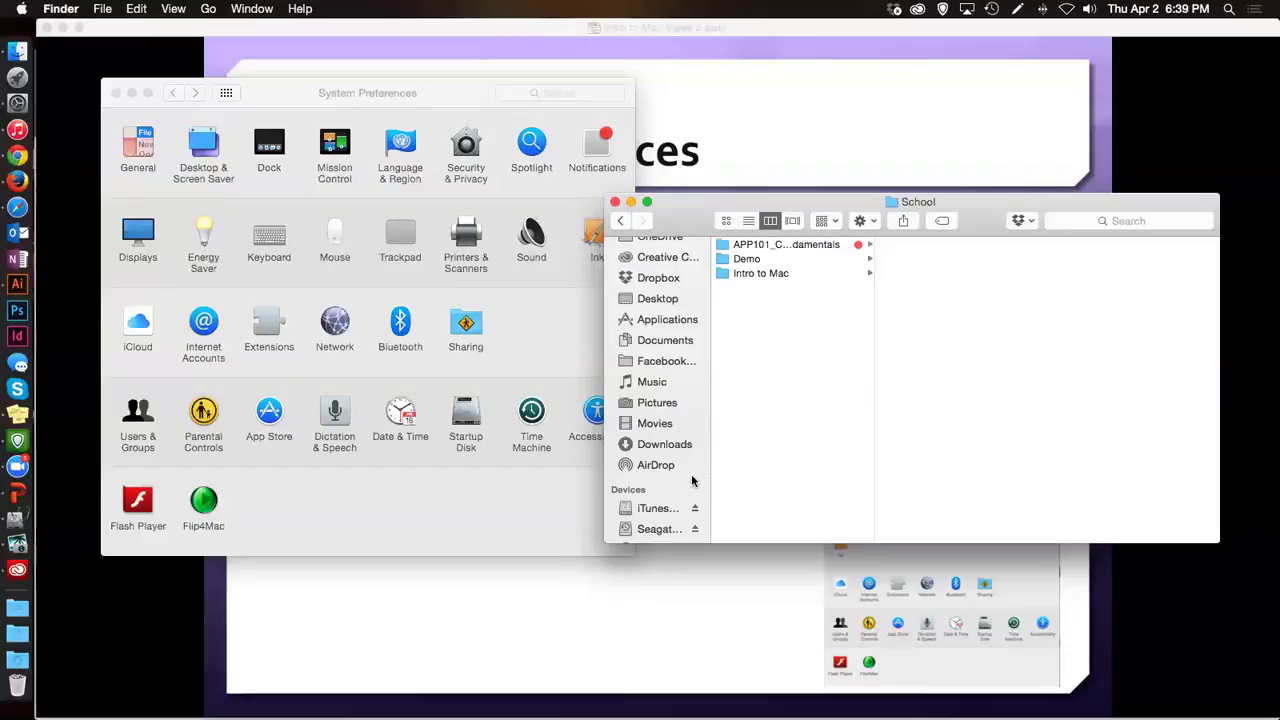
Step: Open the Portfolio Original Files folder in OneDrive from the Finder sidebar and look through its folders and files
scroll(692, 478, down, 2)
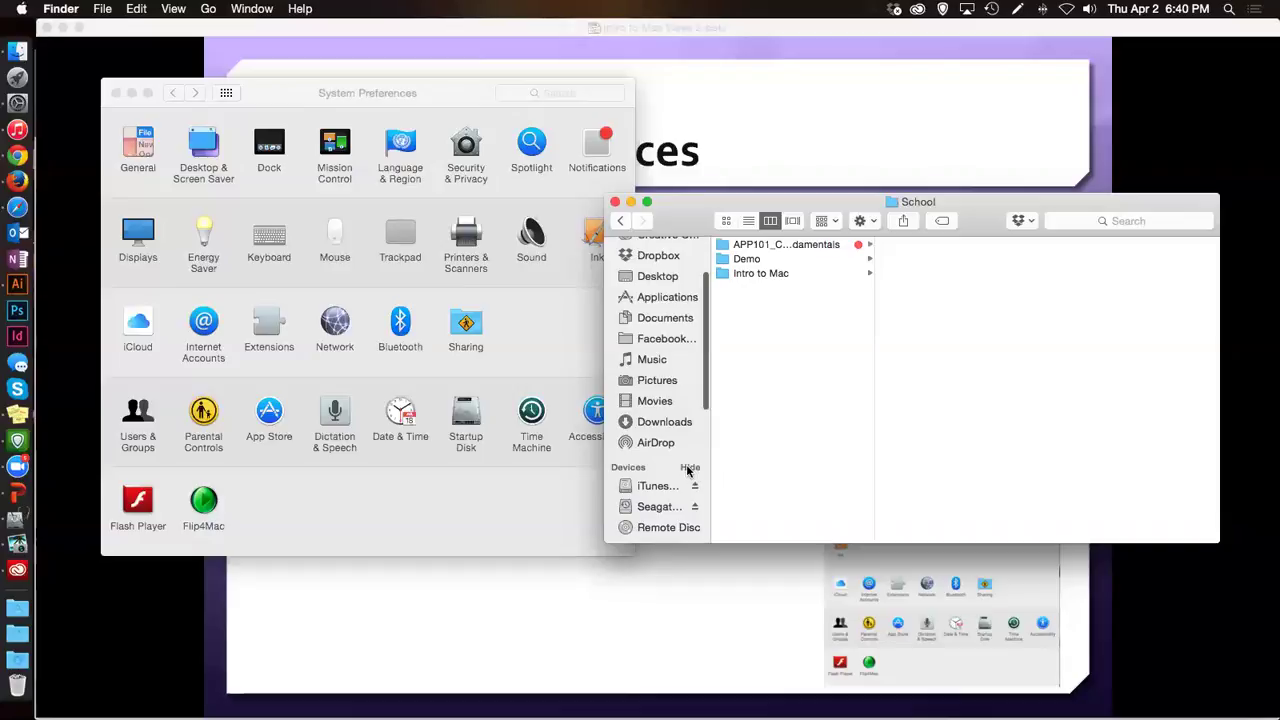
scroll(688, 472, up, 4)
click(657, 288)
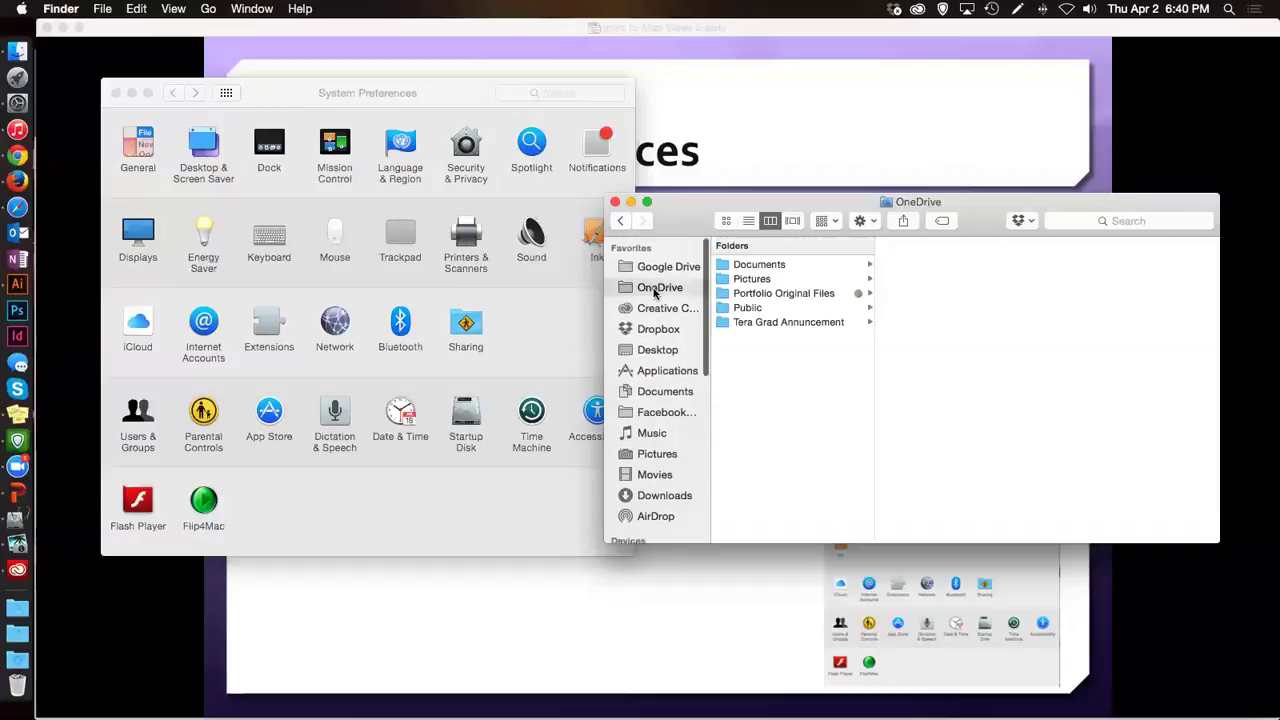
click(791, 298)
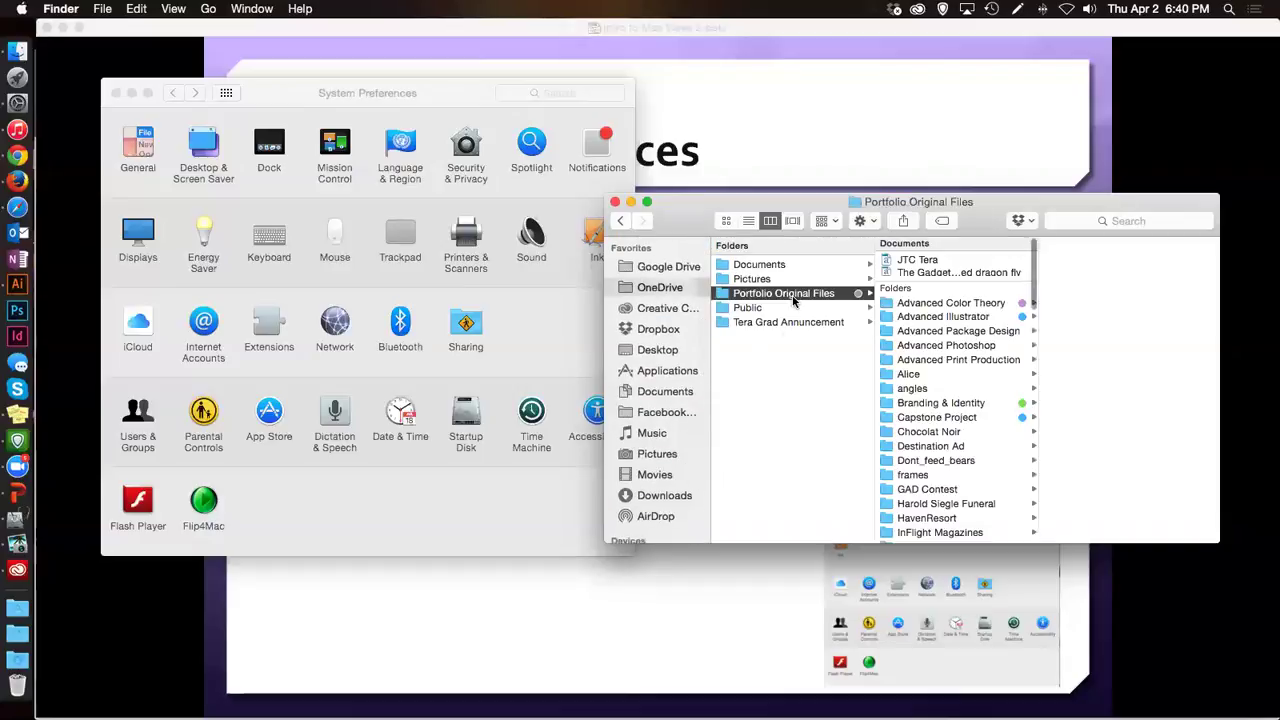
scroll(936, 398, down, 1)
scroll(936, 398, down, 10)
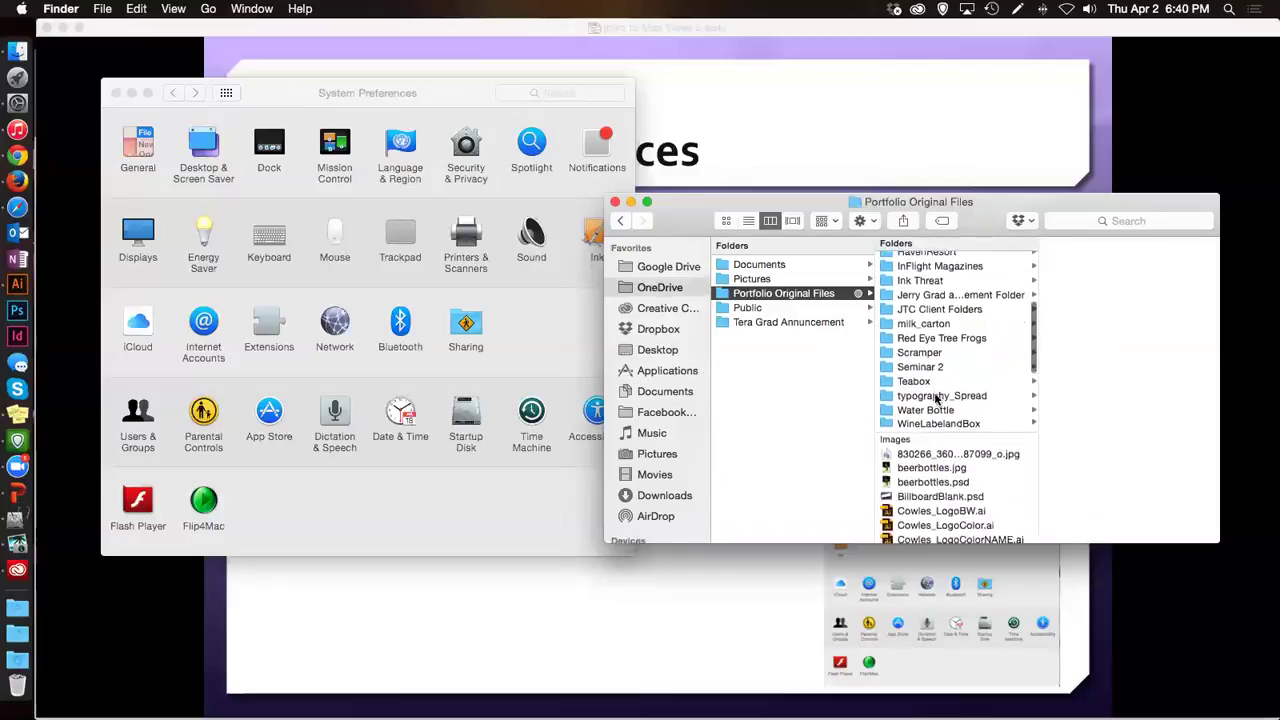
scroll(936, 398, down, 15)
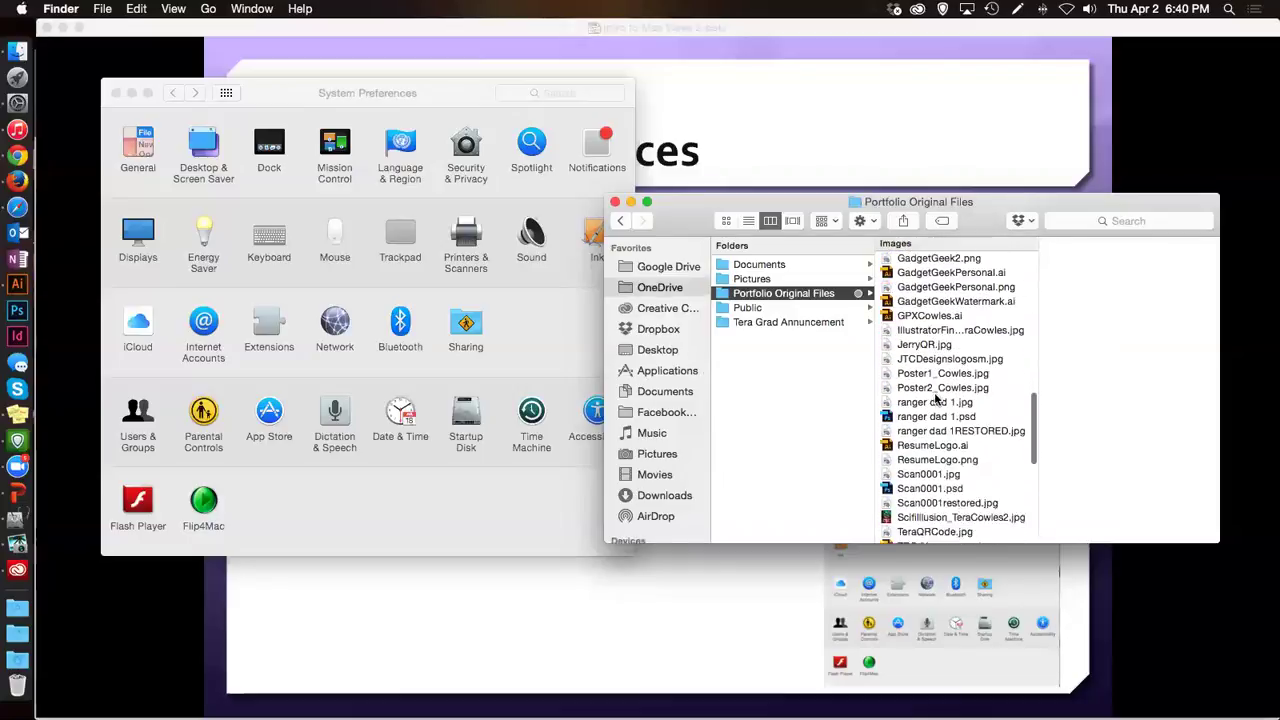
scroll(936, 398, down, 1)
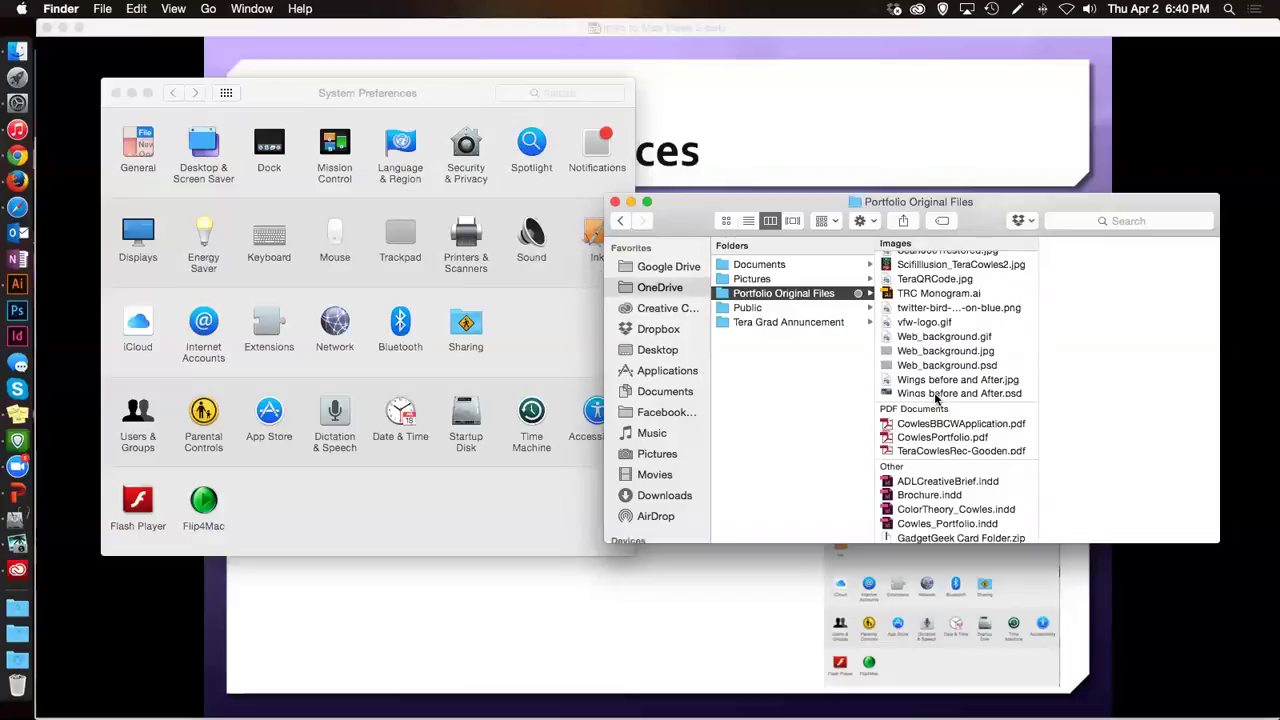
scroll(936, 398, up, 15)
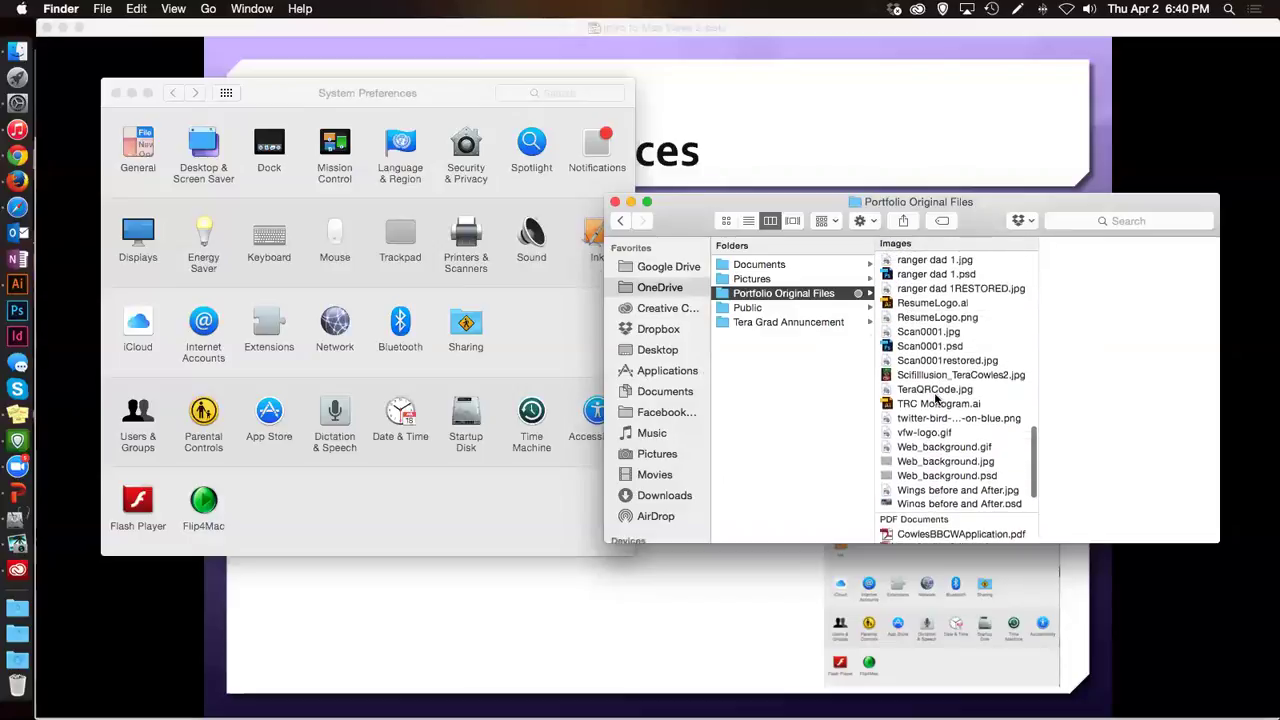
scroll(936, 398, up, 5)
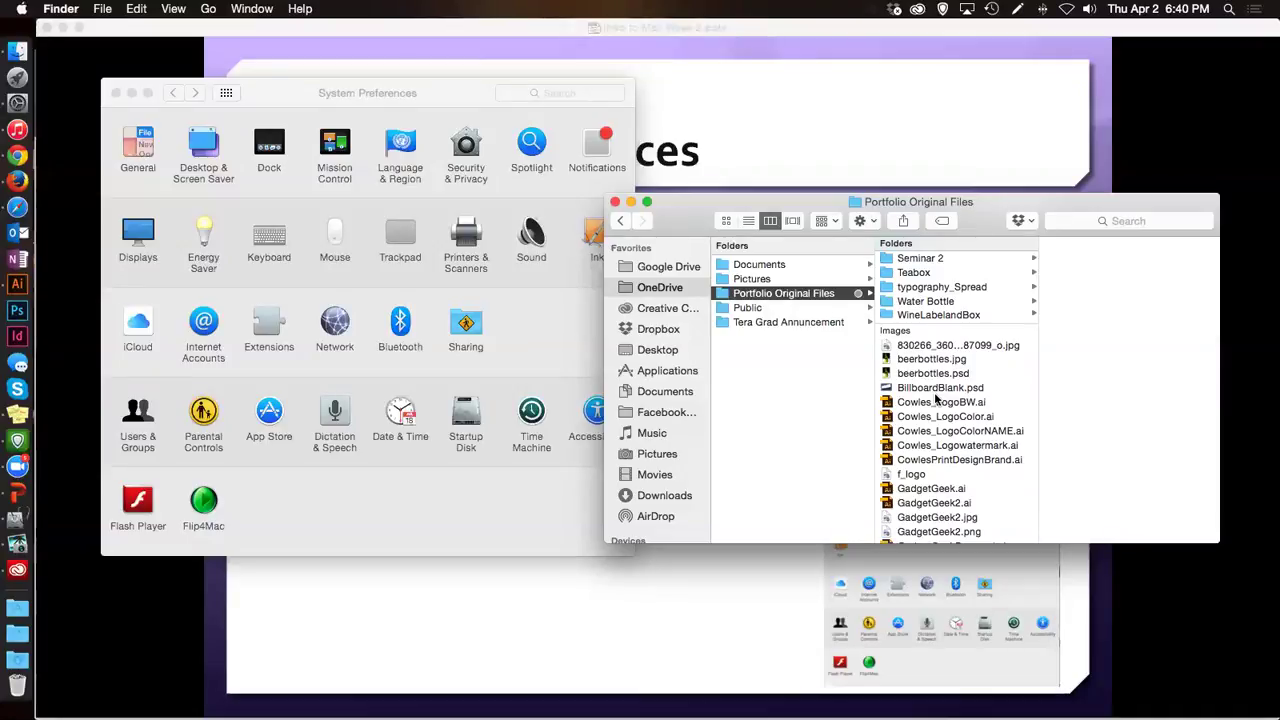
Step: Preview the f_logo image in Finder and bring the System Preferences slide back to the front in PowerPoint
click(919, 476)
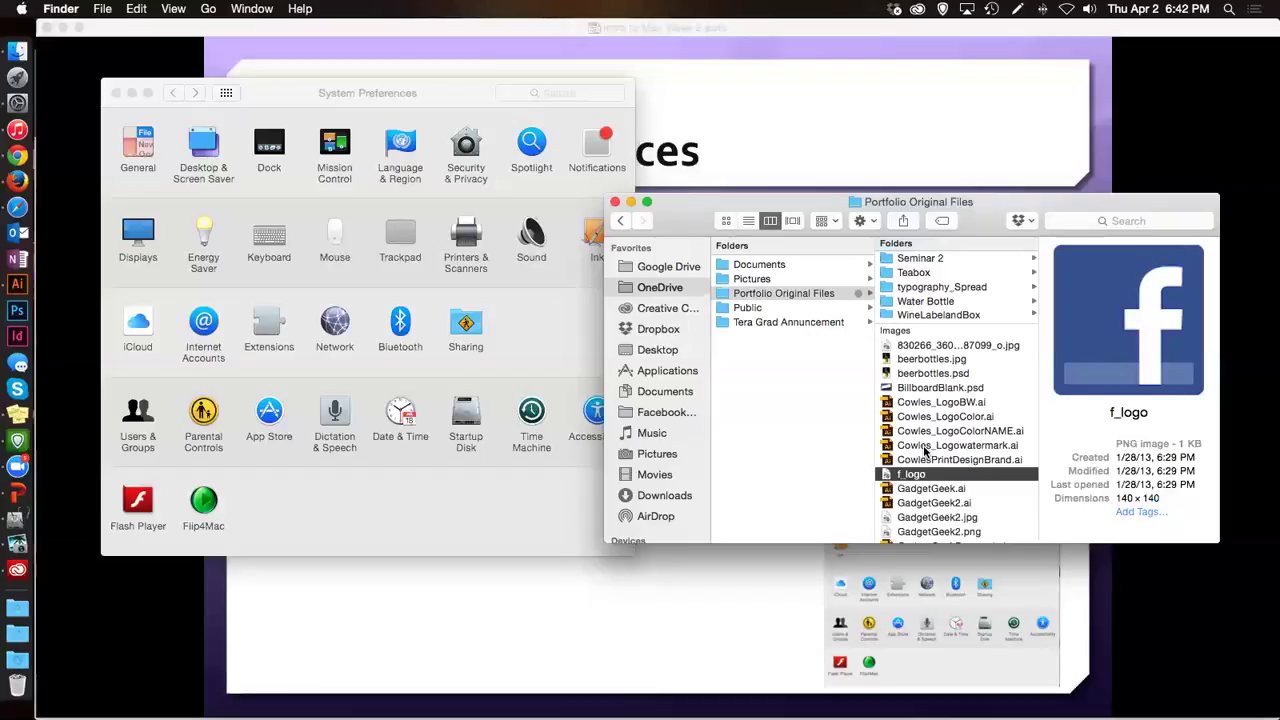
click(663, 626)
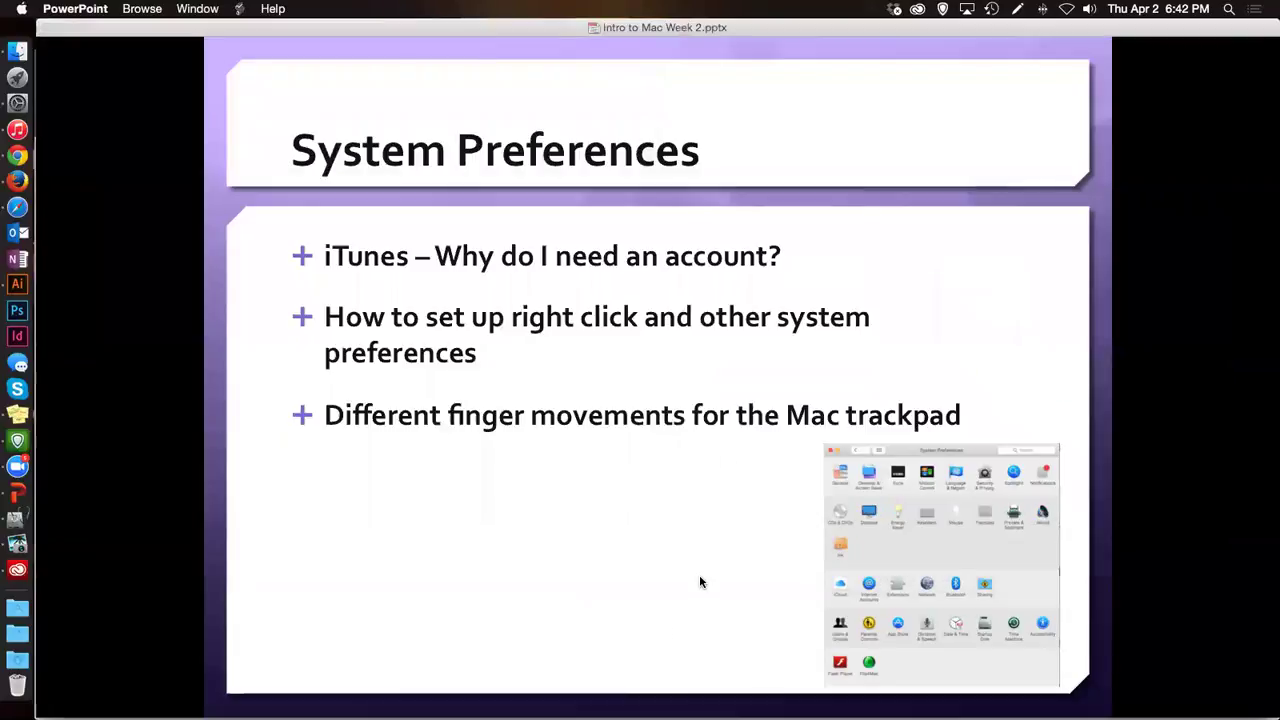
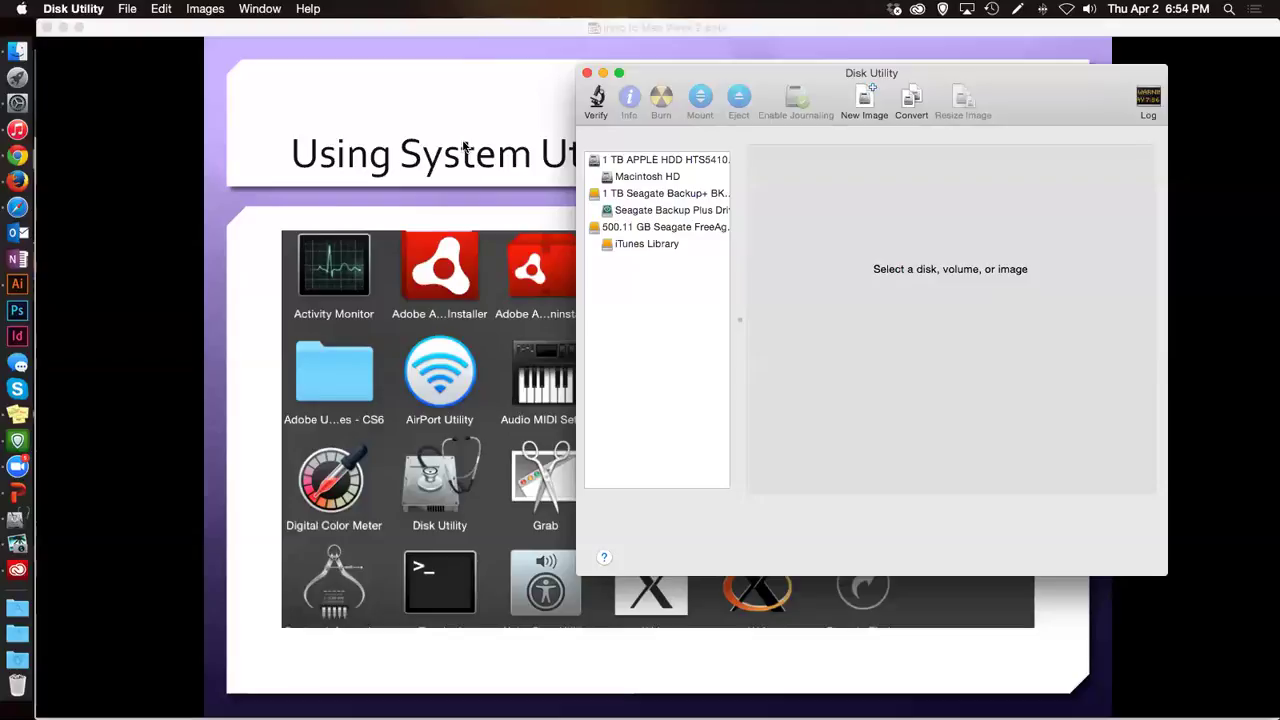
Step: Select the Macintosh HD volume in Disk Utility, then show where the Utilities folder is among the applications and dismiss it
click(647, 177)
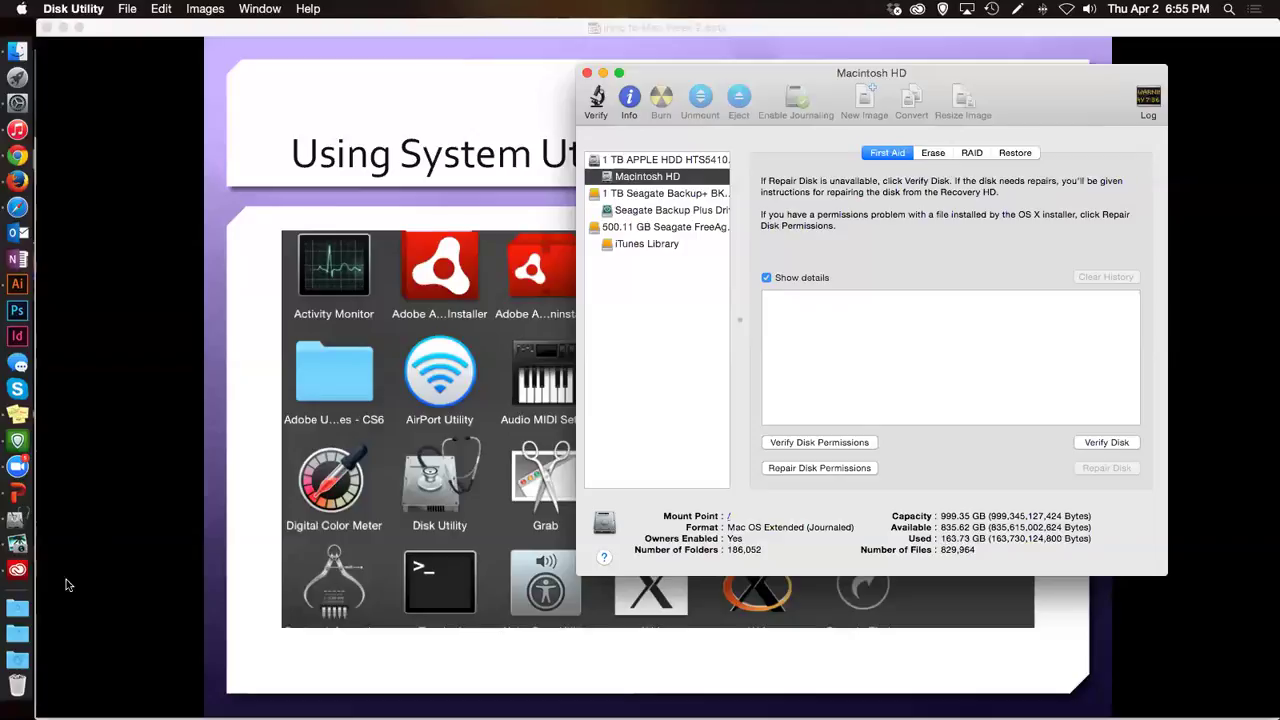
click(20, 611)
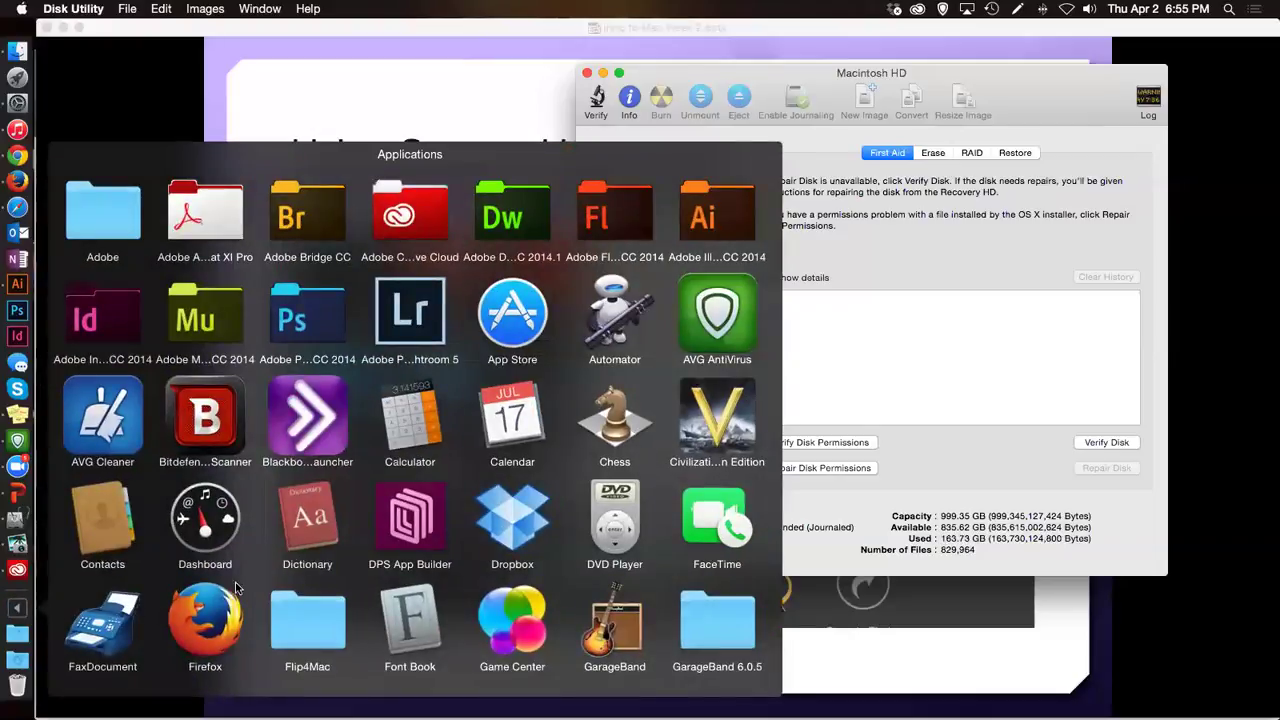
scroll(323, 558, down, 5)
scroll(323, 558, down, 5)
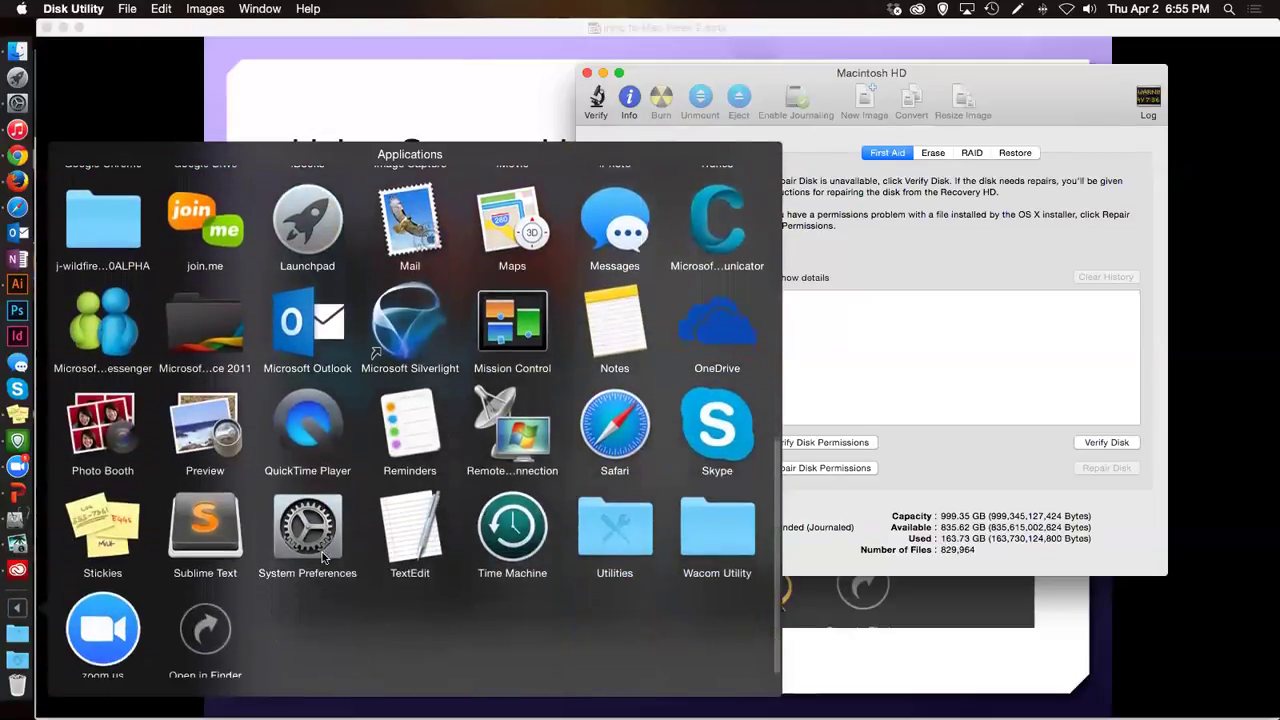
click(613, 547)
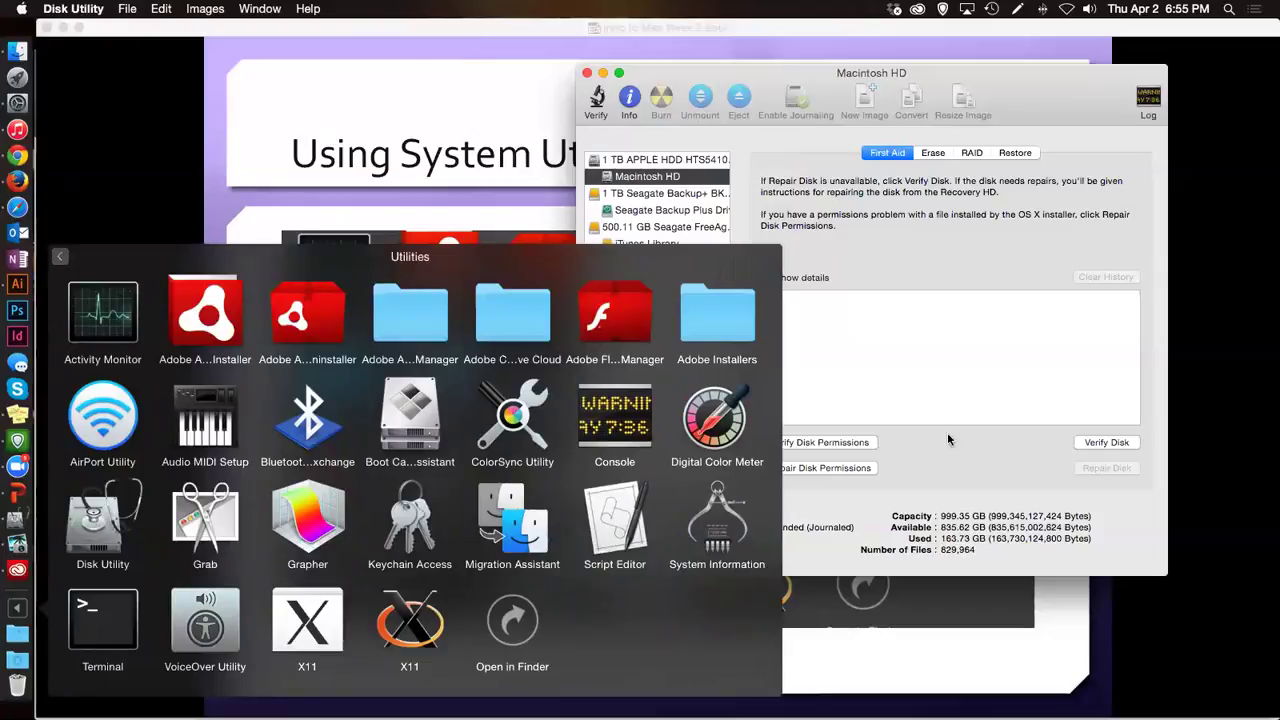
click(945, 397)
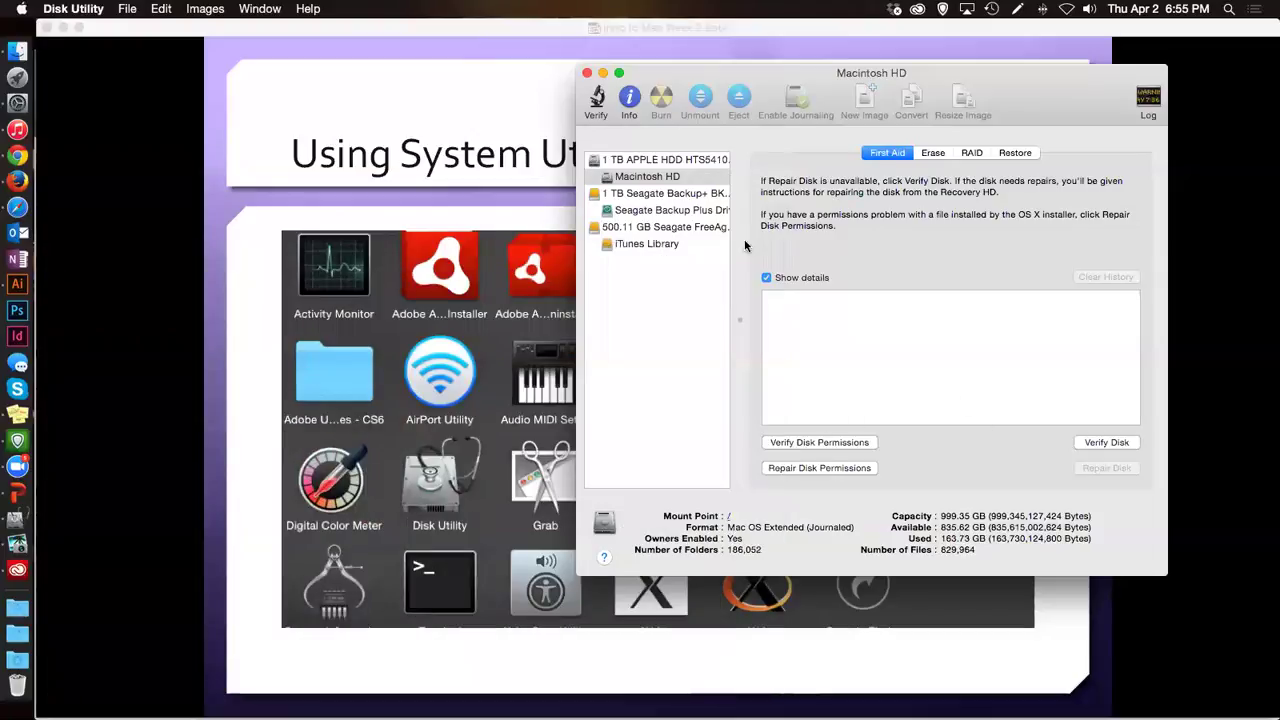
Step: Demonstrate again how to reach Disk Utility through the Utilities folder in Applications, and return to the Disk Utility window
click(660, 178)
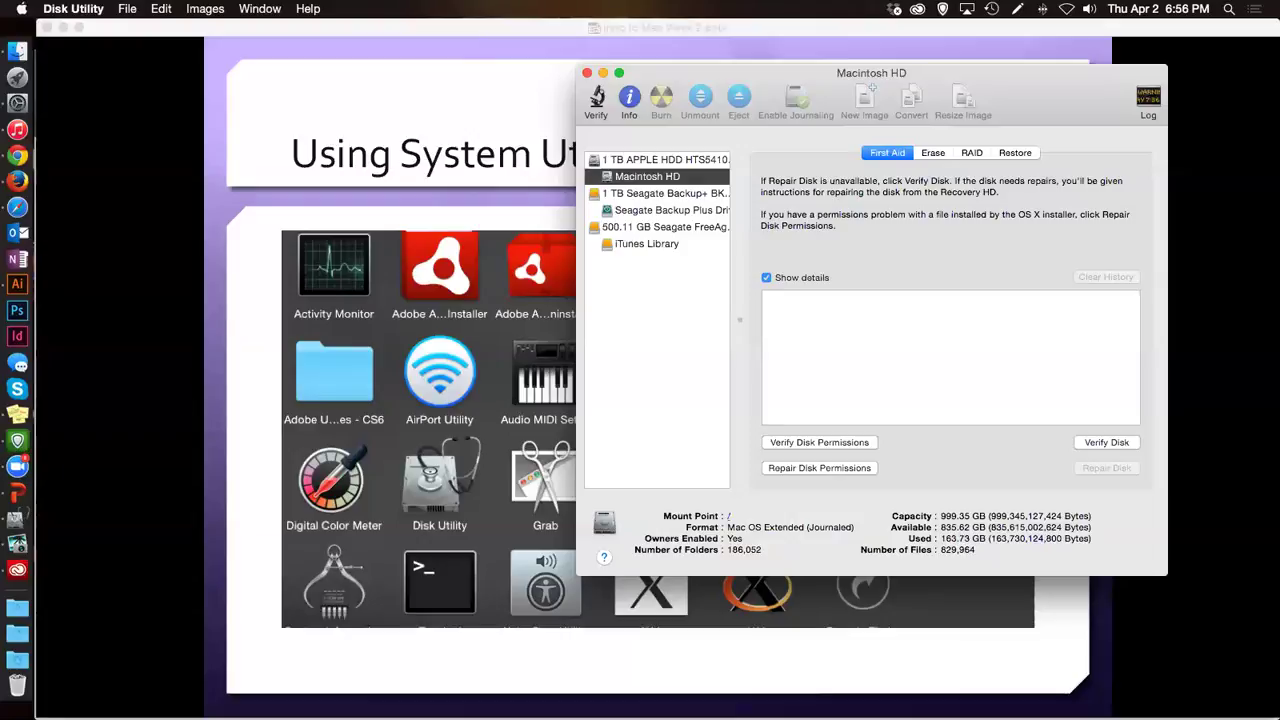
click(17, 607)
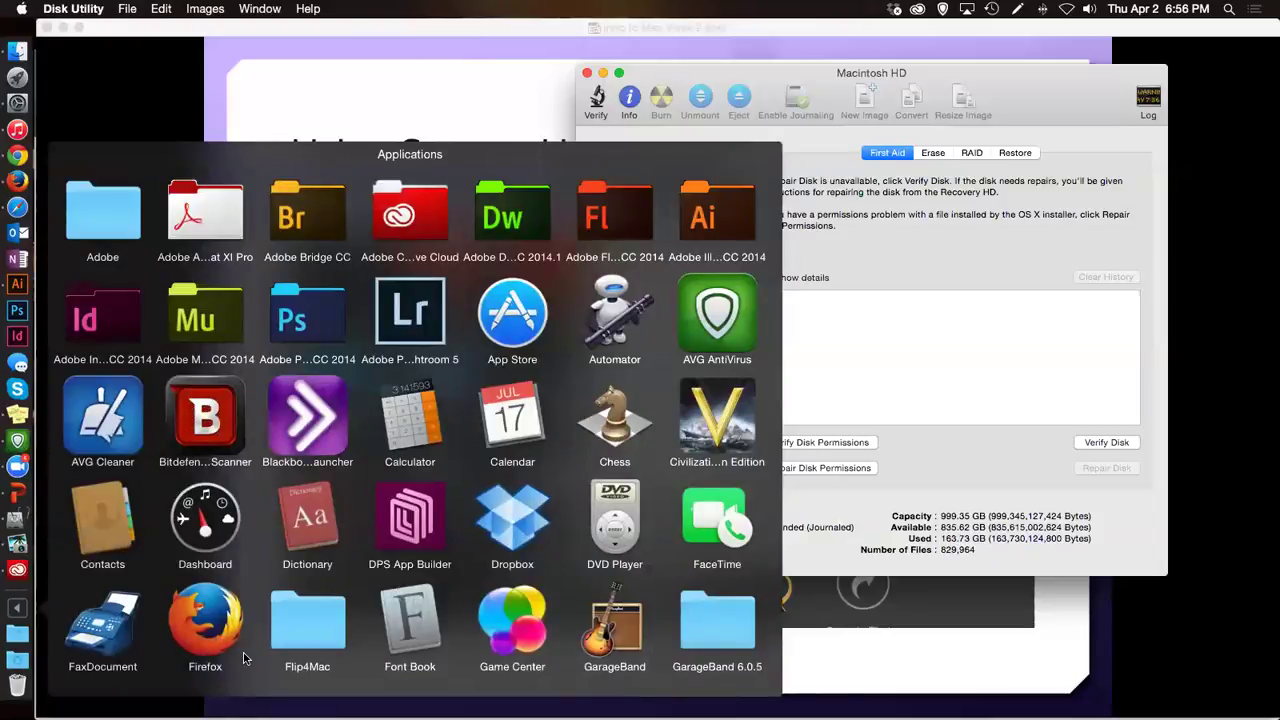
scroll(355, 572, down, 10)
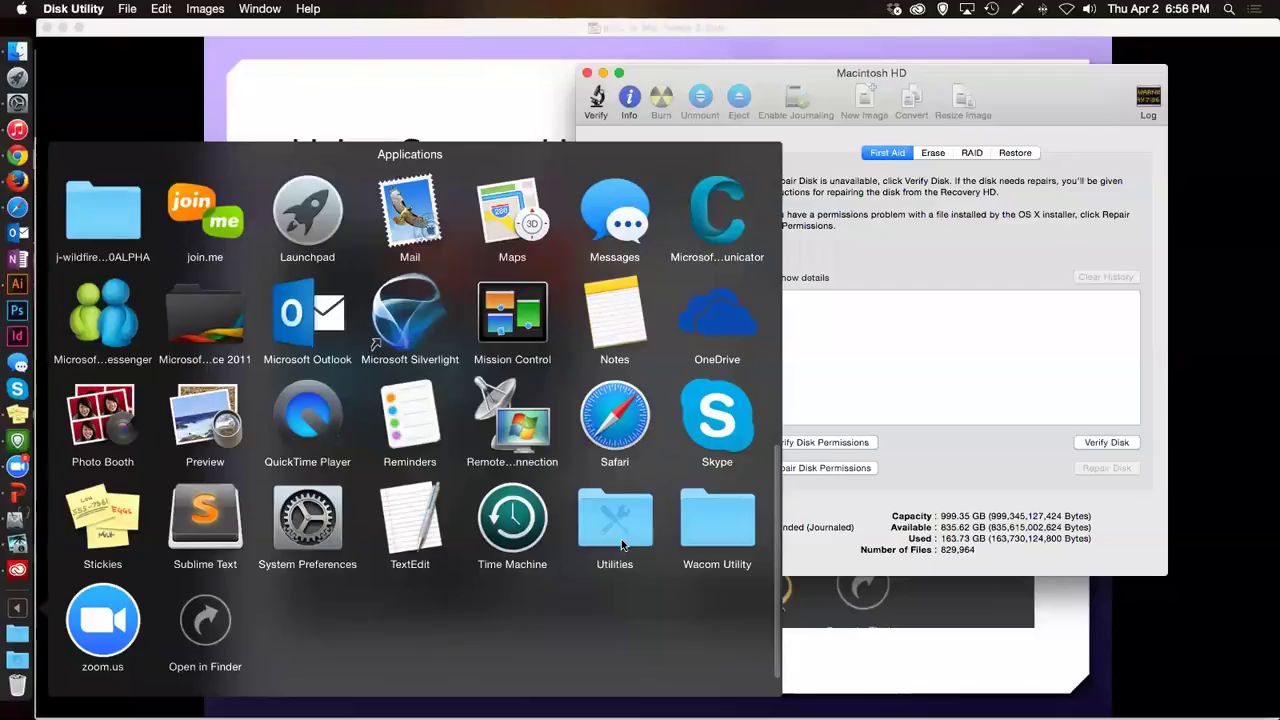
click(621, 539)
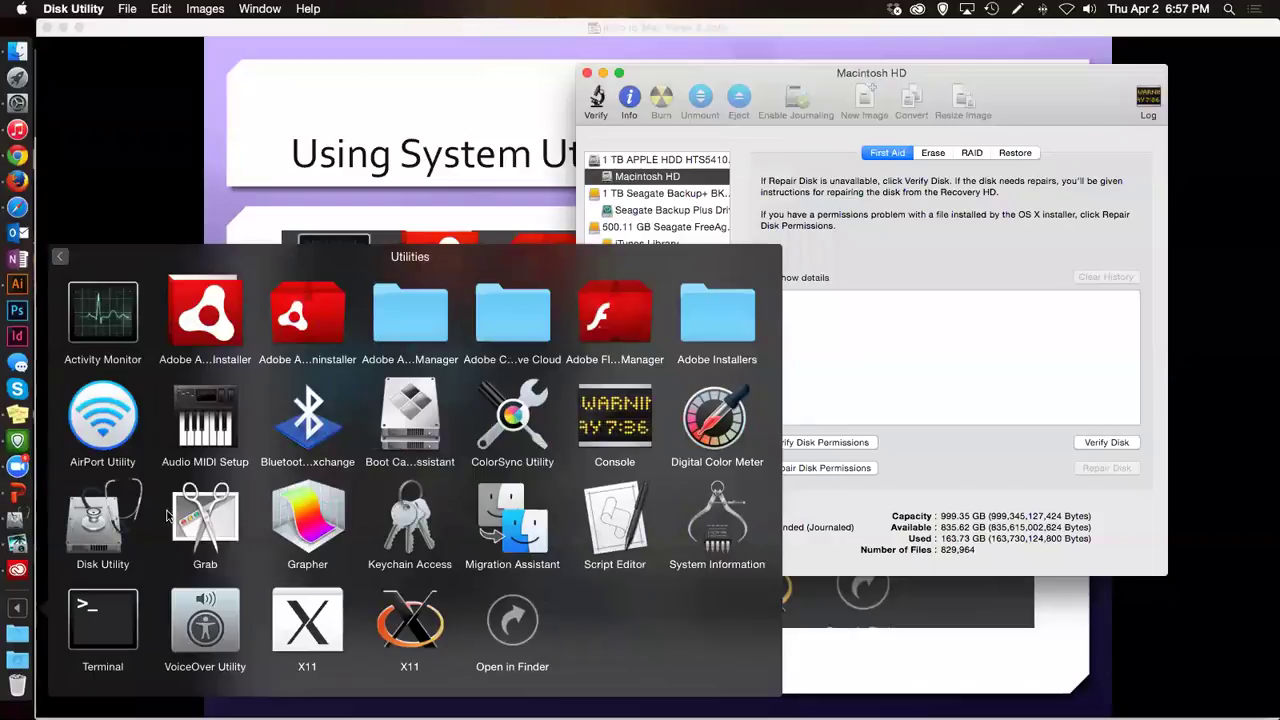
click(878, 350)
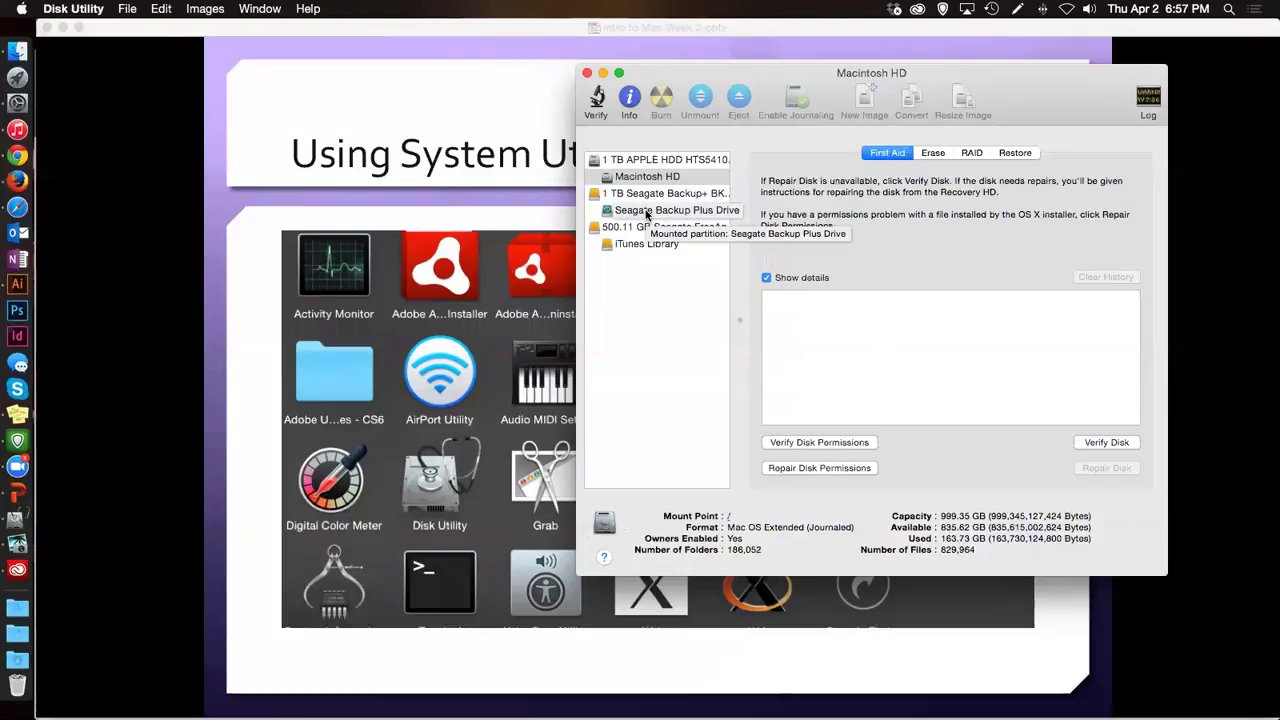
Step: Start repairing disk permissions on the Macintosh HD volume and return to the Using System Utilities slide in PowerPoint
click(636, 178)
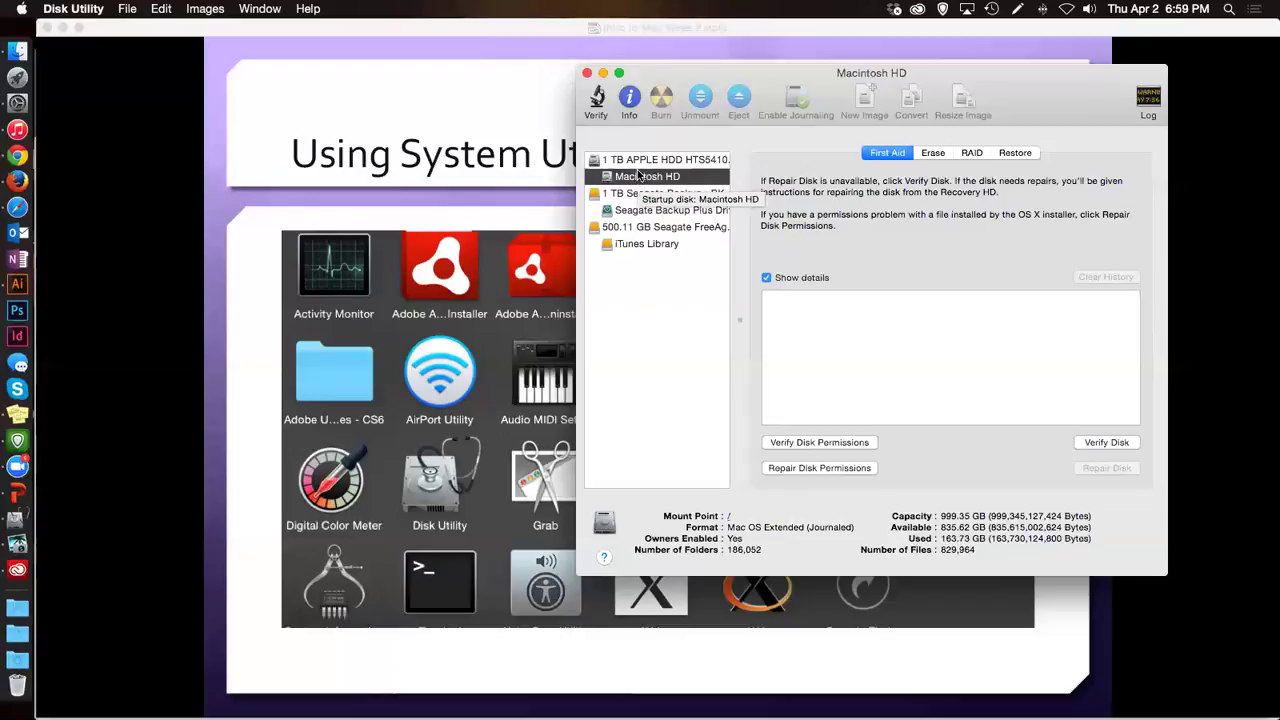
click(812, 469)
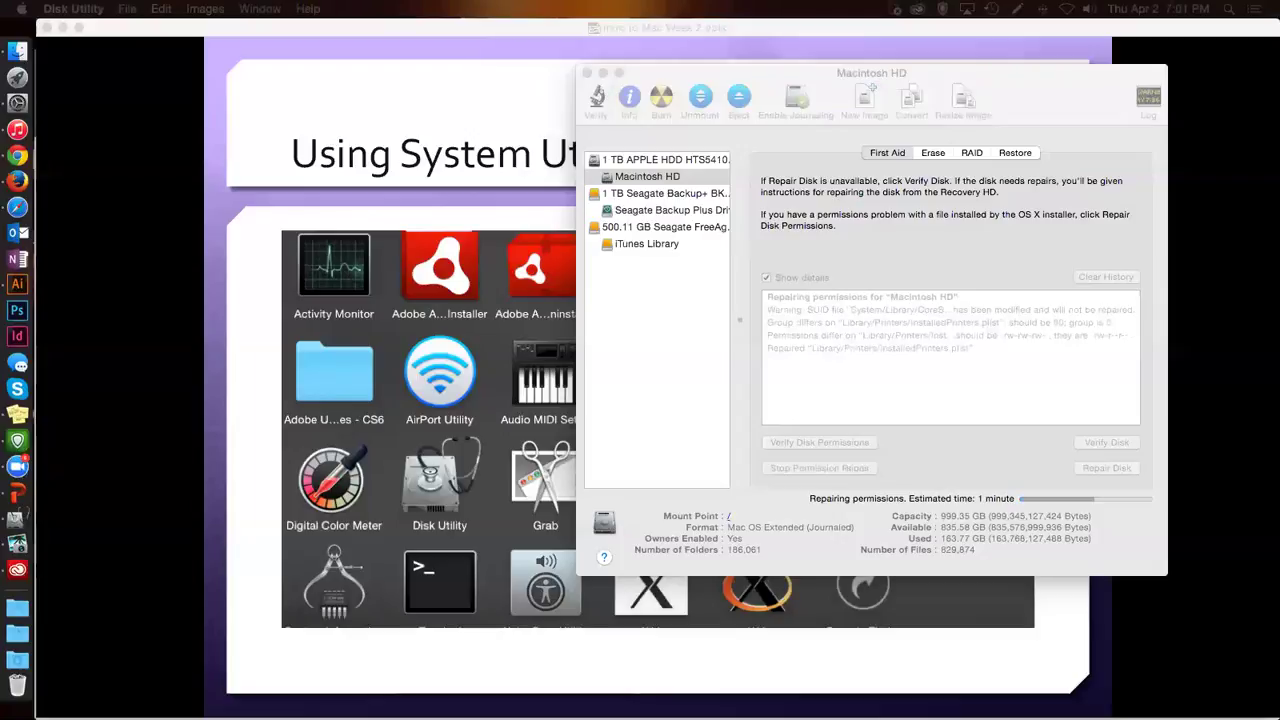
click(881, 404)
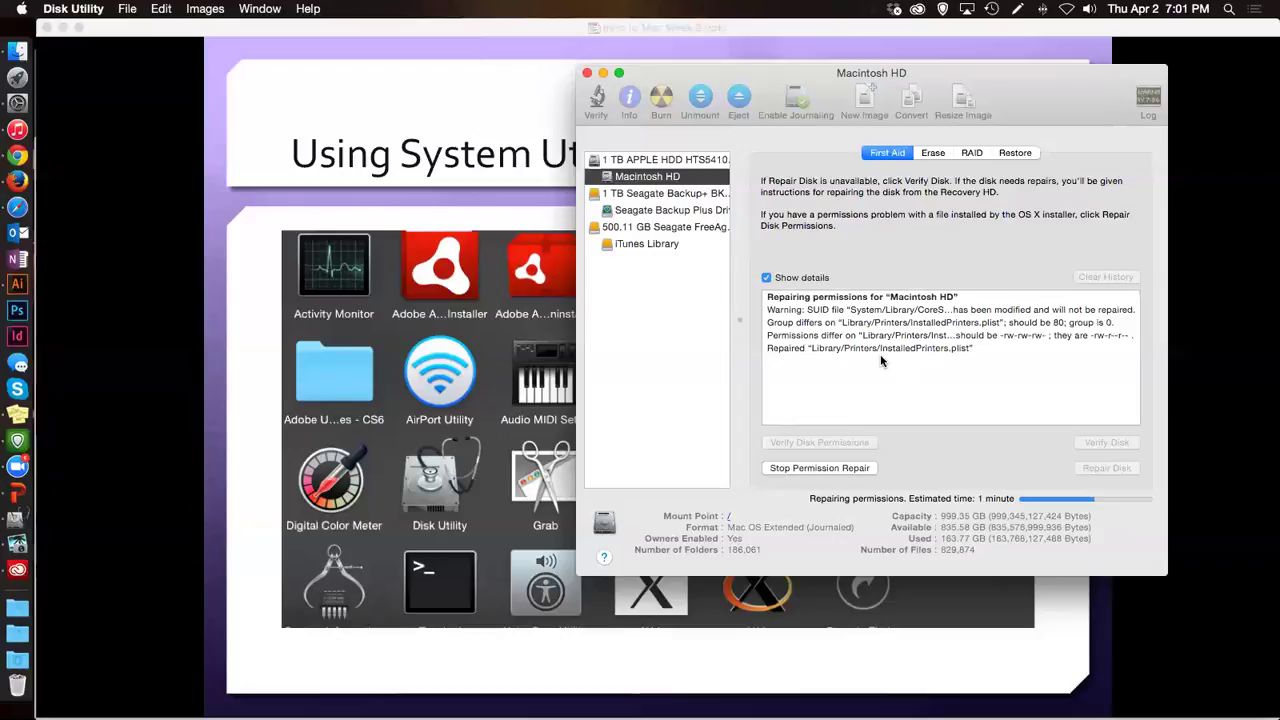
click(722, 641)
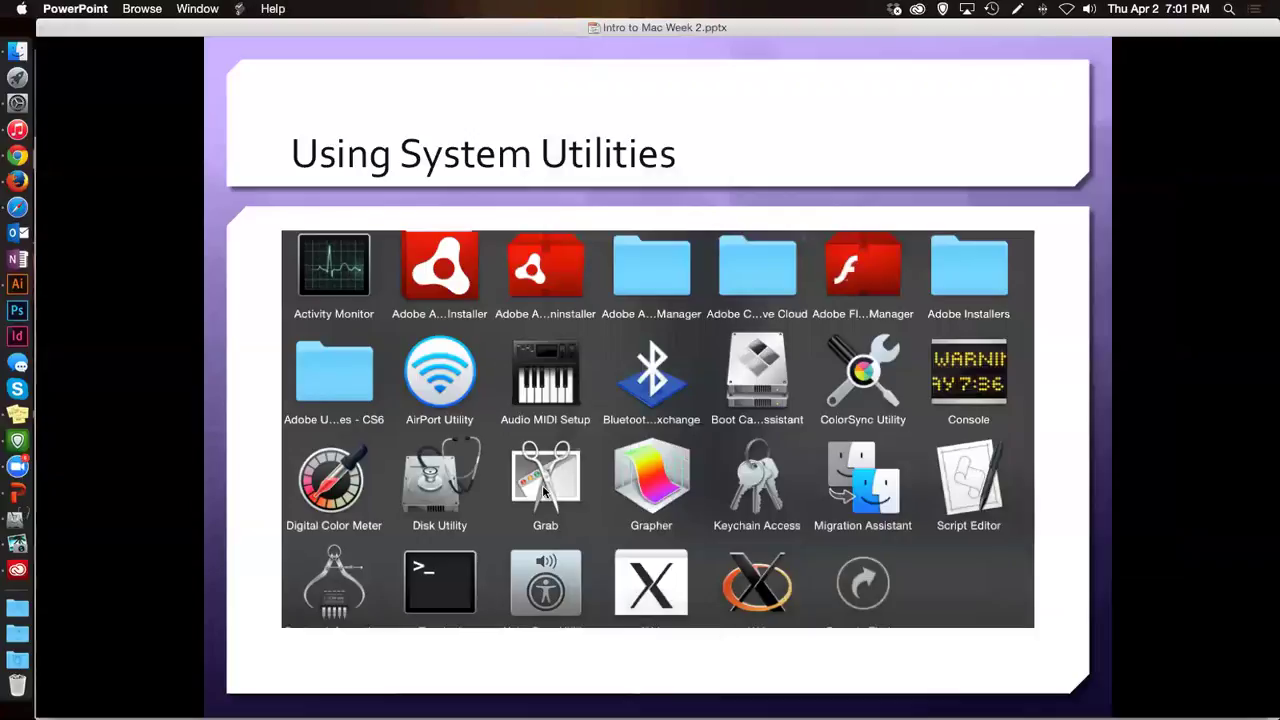
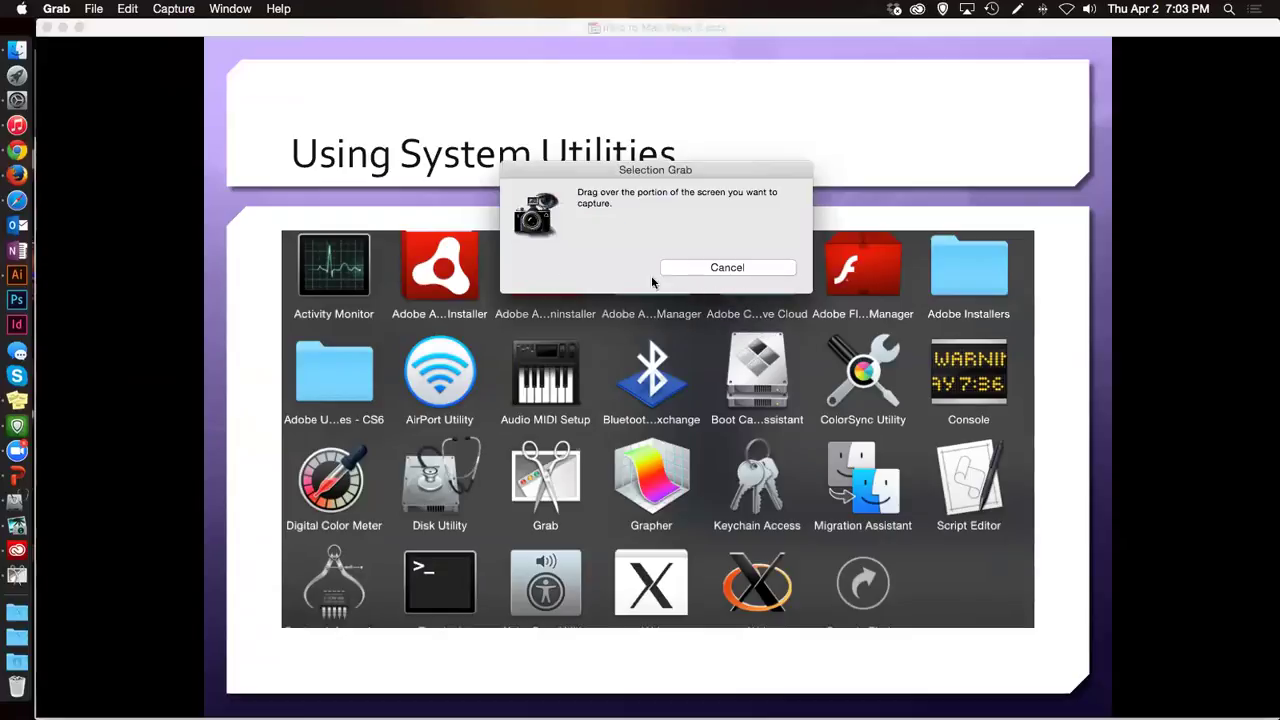
Step: Capture a selection of the Using System Utilities slide with Grab, and save the capture to the Desktop as Untitled
drag(246, 146, 962, 568)
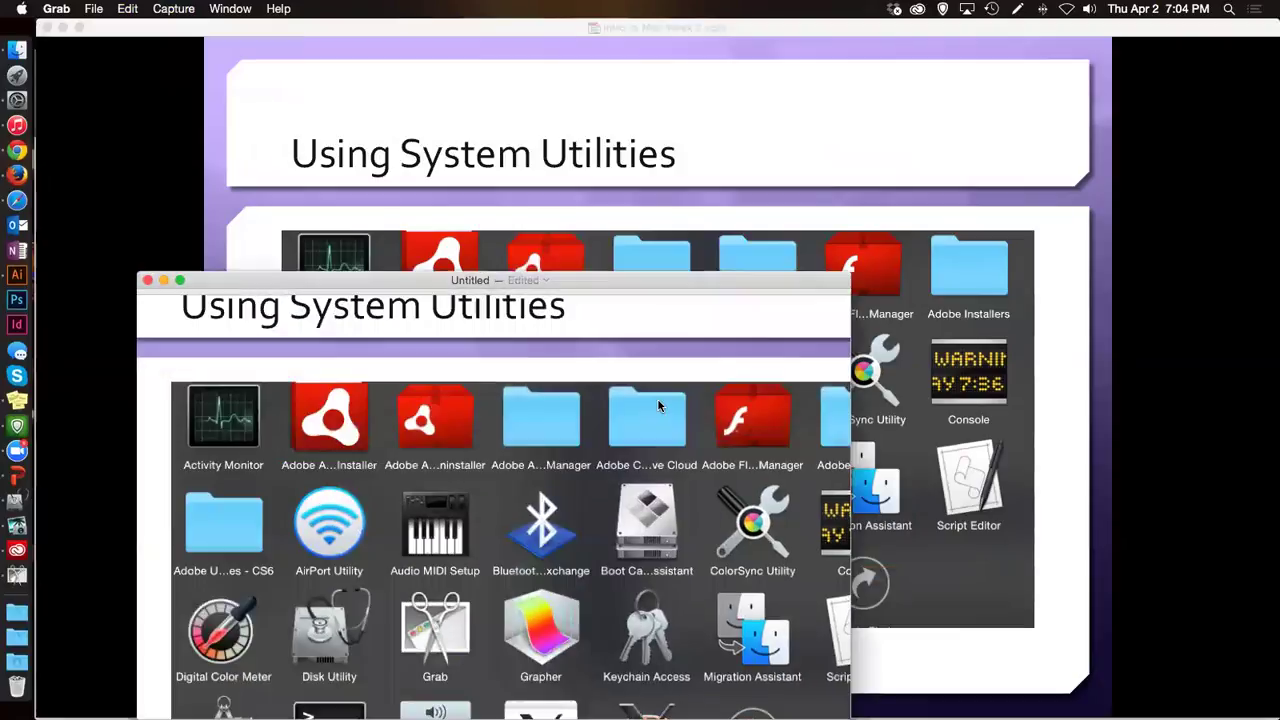
drag(497, 286, 551, 99)
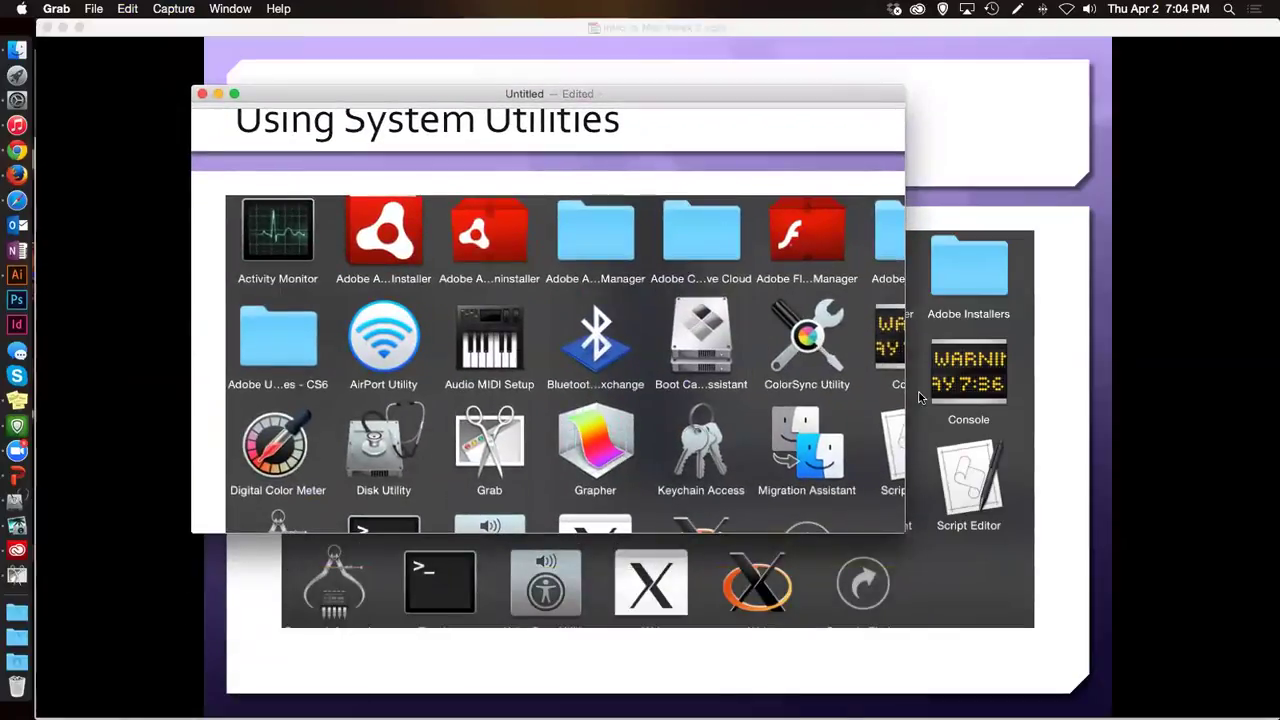
click(97, 9)
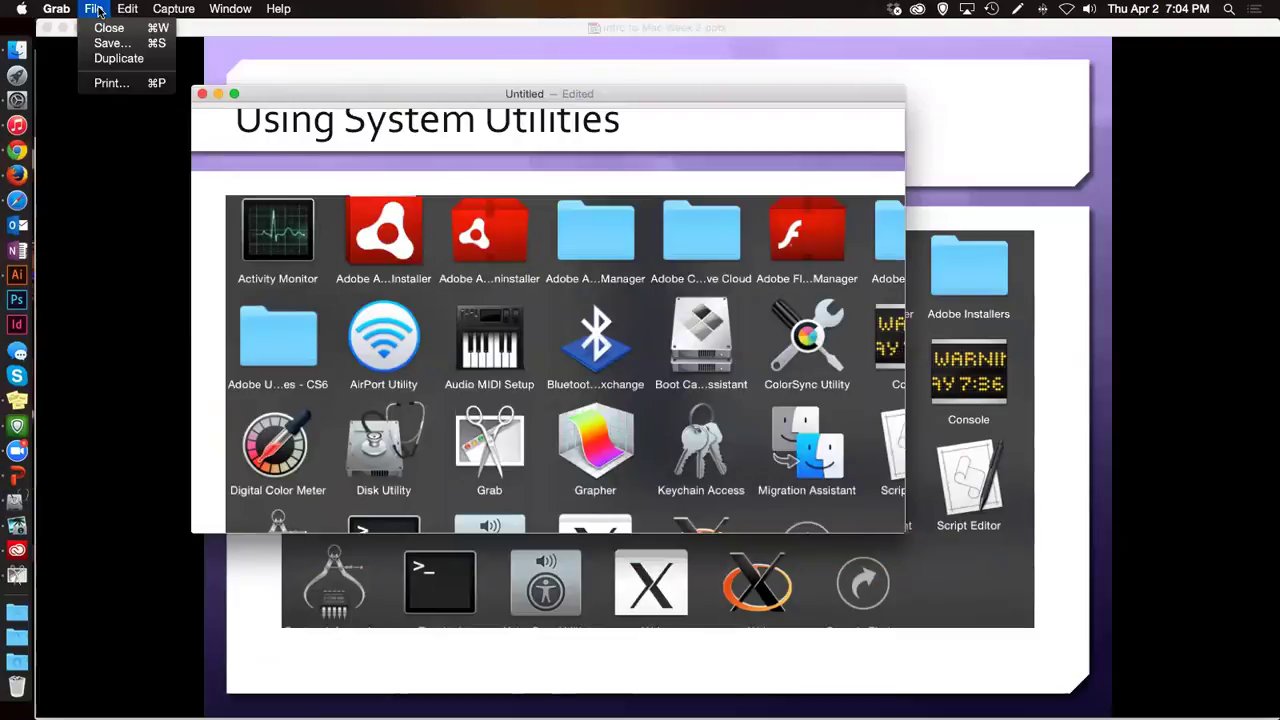
click(122, 44)
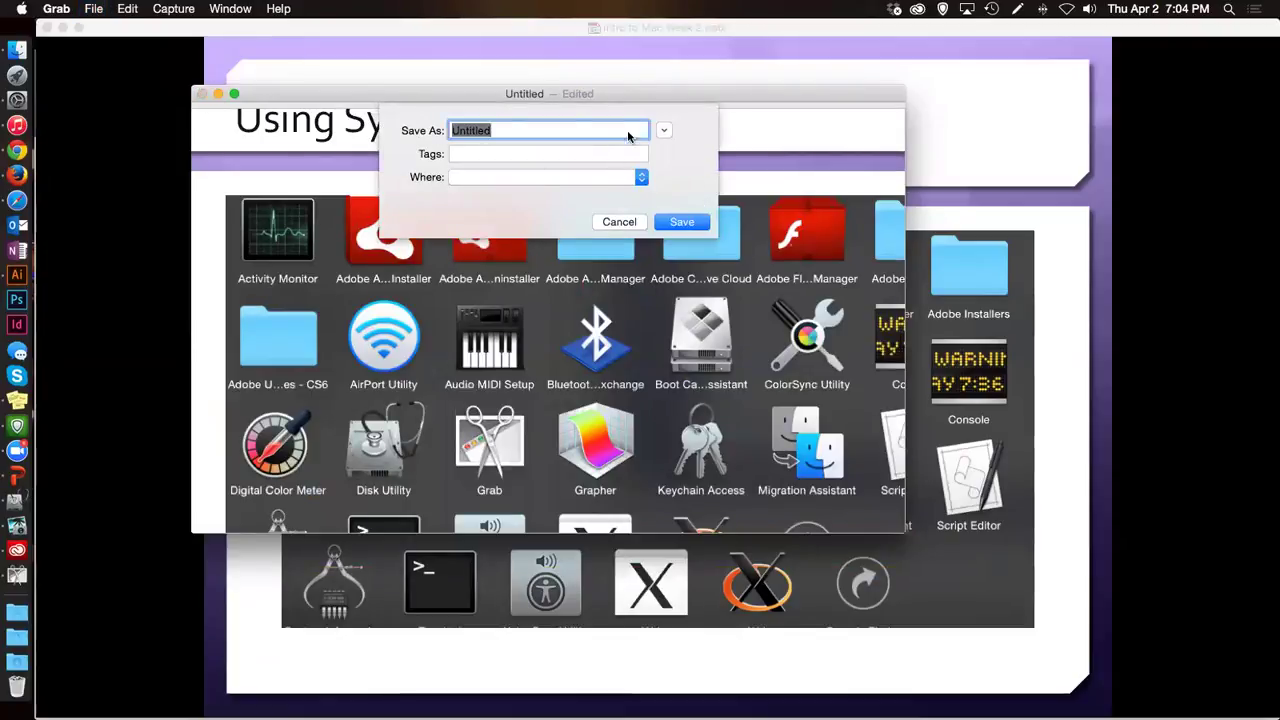
click(640, 180)
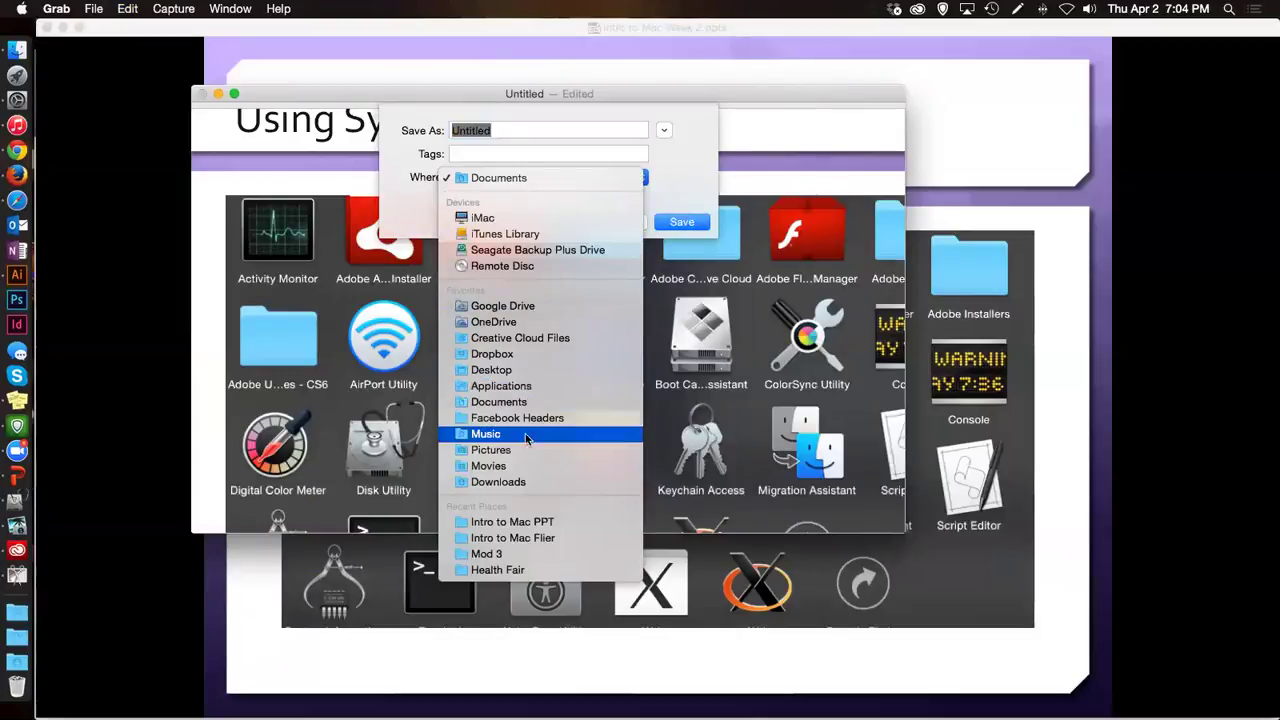
click(505, 369)
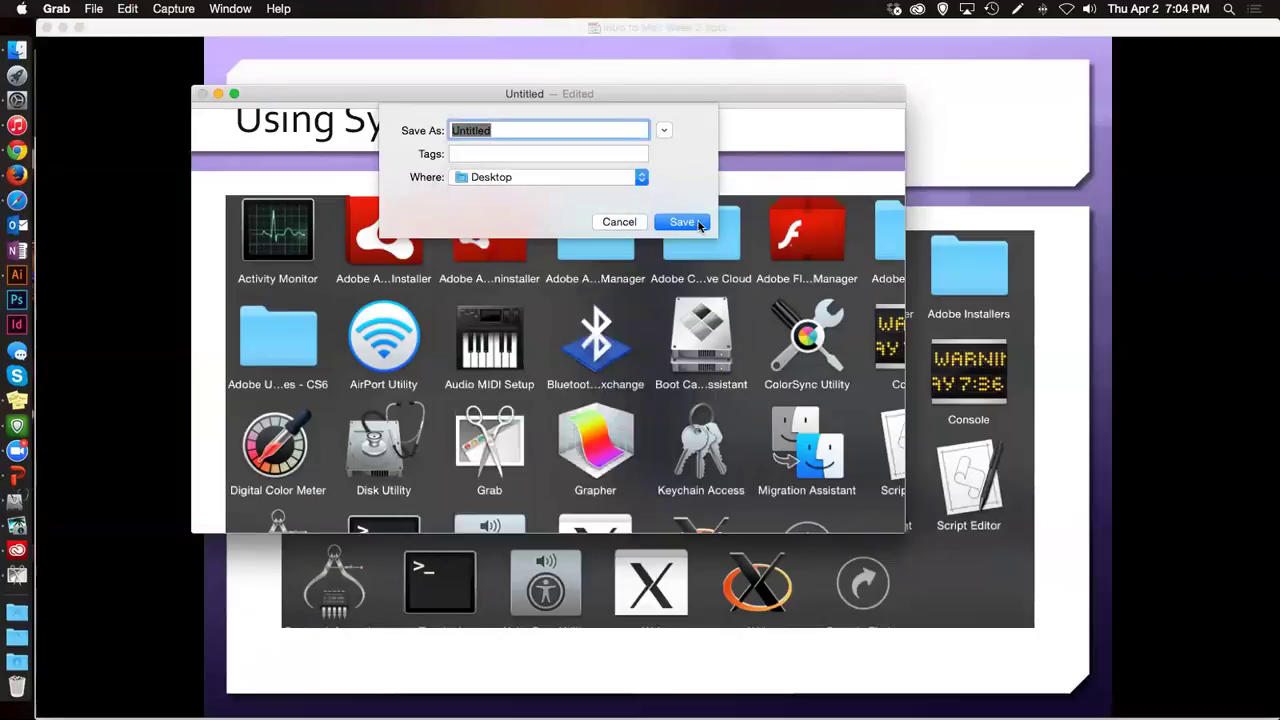
click(683, 222)
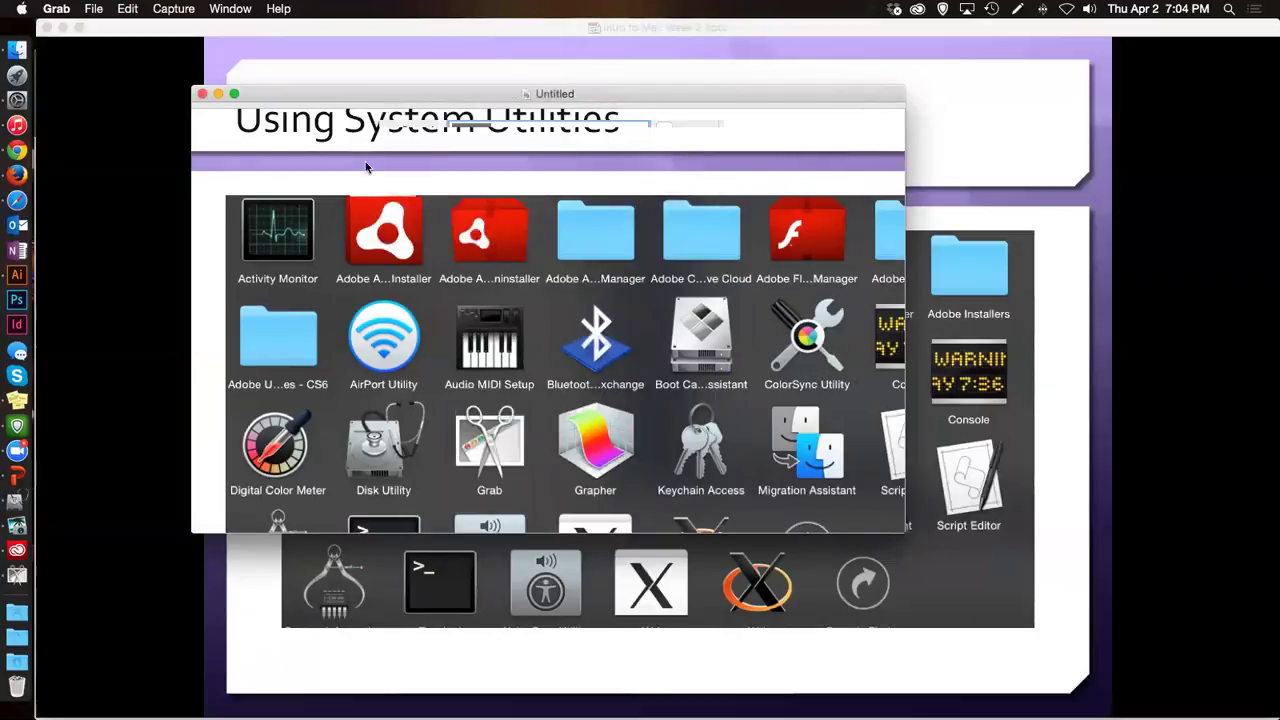
click(201, 94)
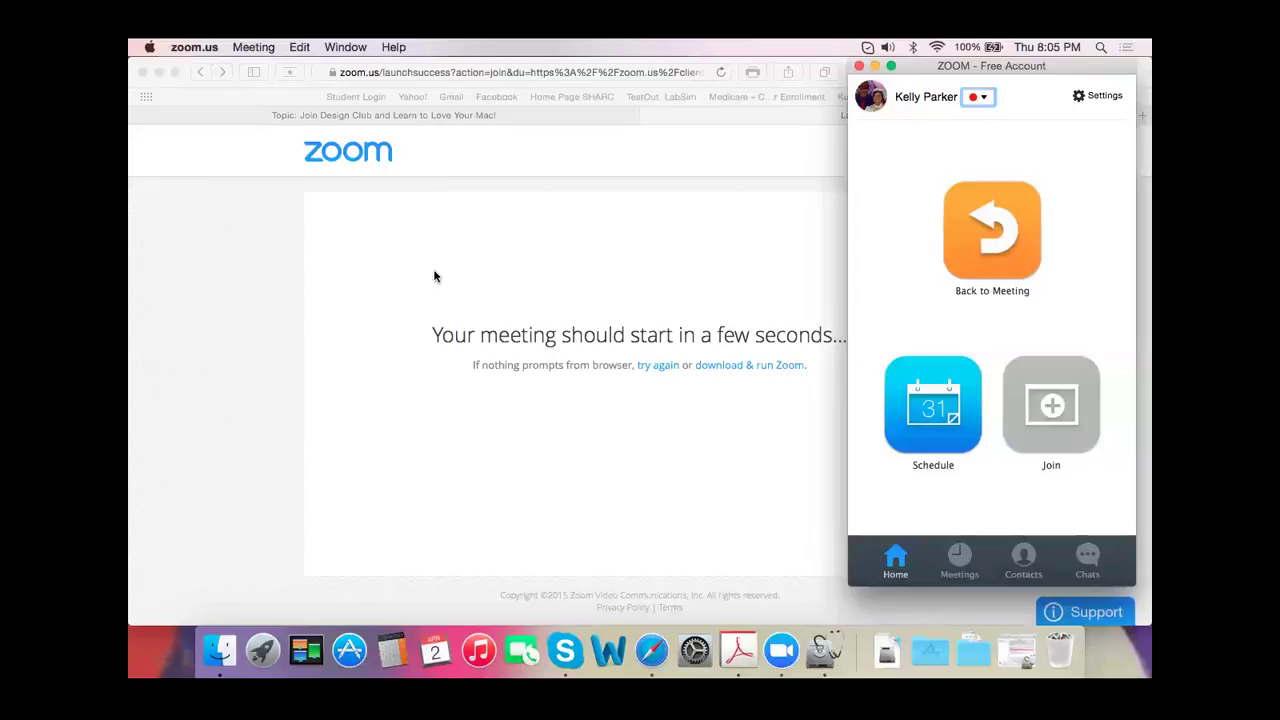
Step: Minimize the Safari and Zoom windows, and take a selection screenshot covering most of the desktop
click(160, 74)
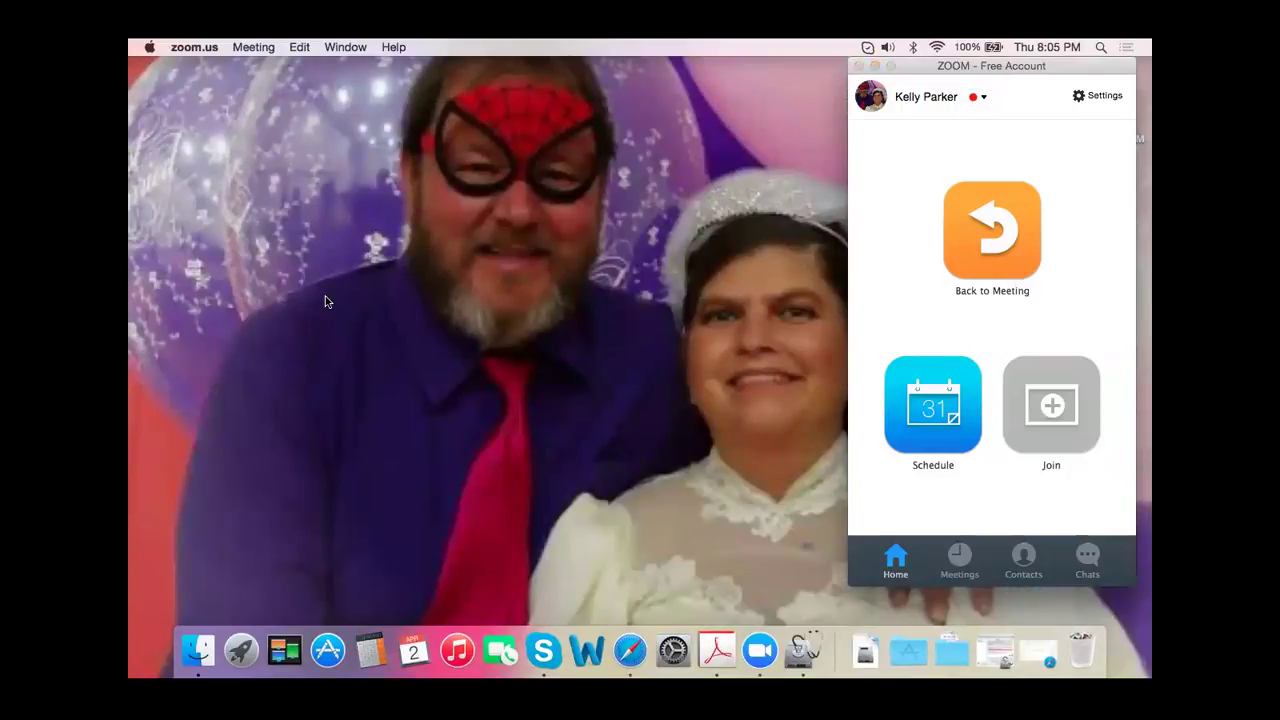
click(875, 66)
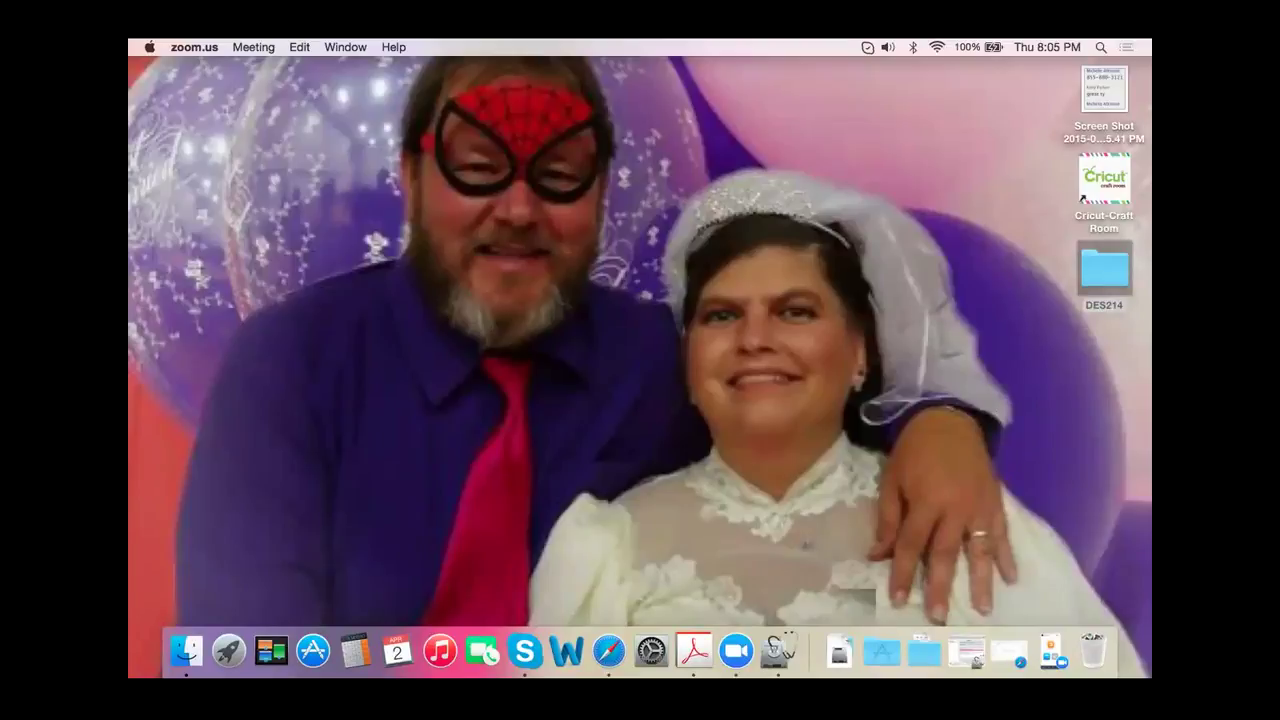
drag(155, 77, 1033, 646)
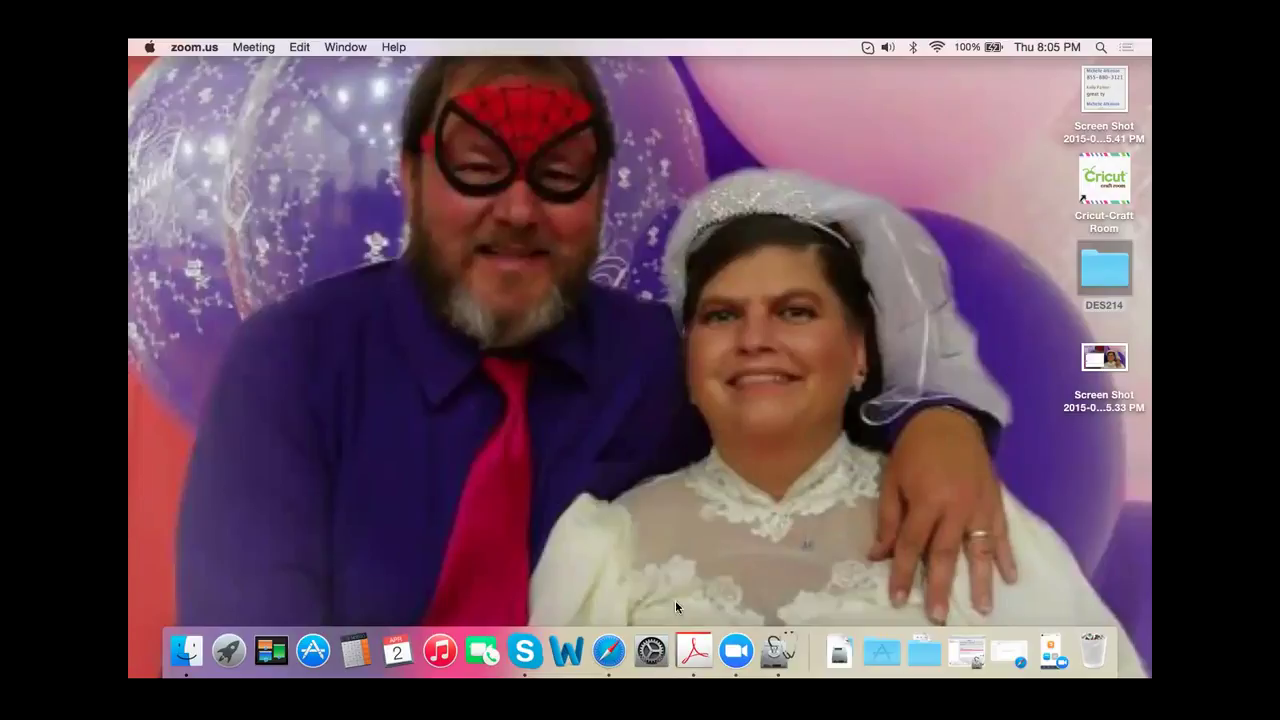
Step: Restore Safari and take a selection screenshot of the Join Design Club and Learn to Love Your Mac! page, covering its upper part
click(609, 652)
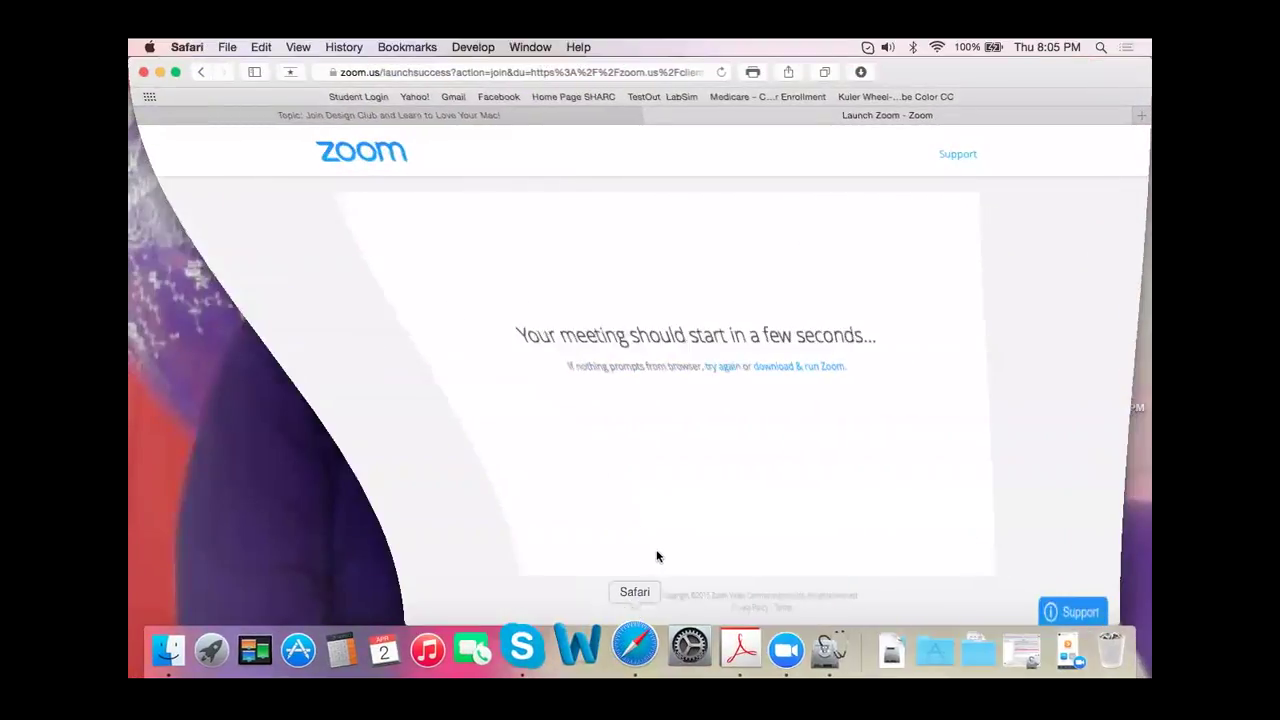
click(419, 117)
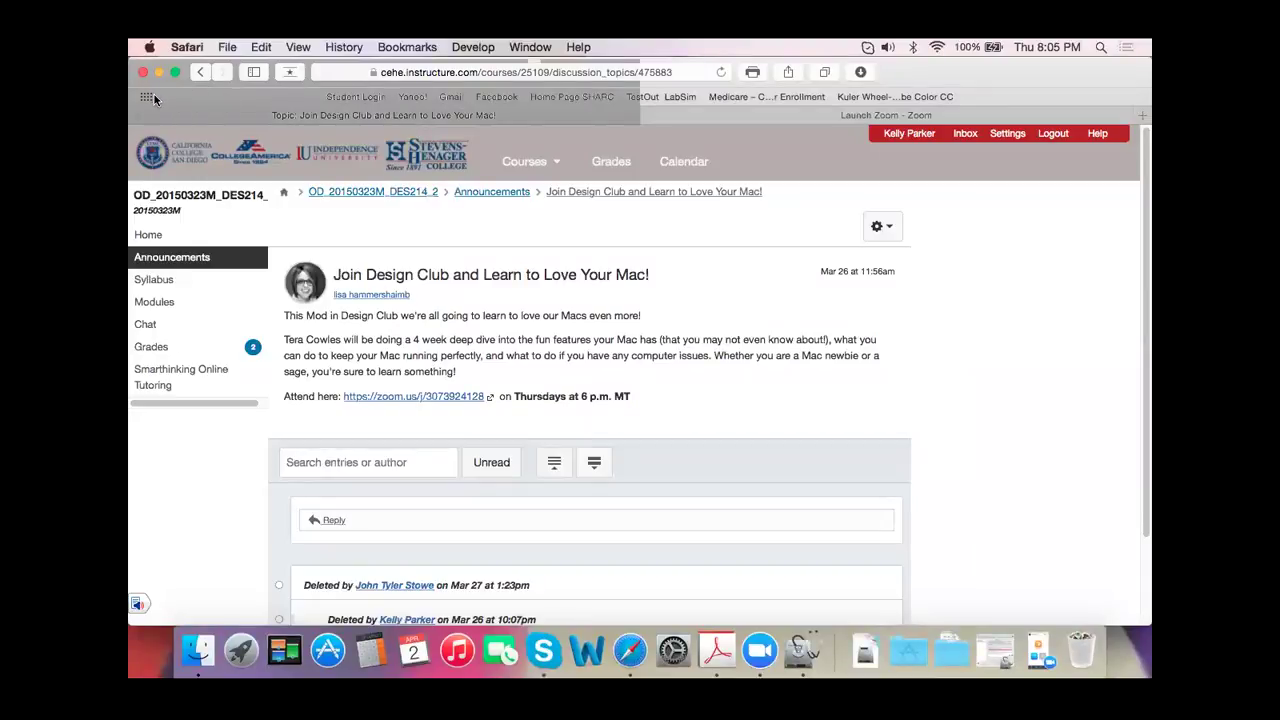
key(super+shift+4)
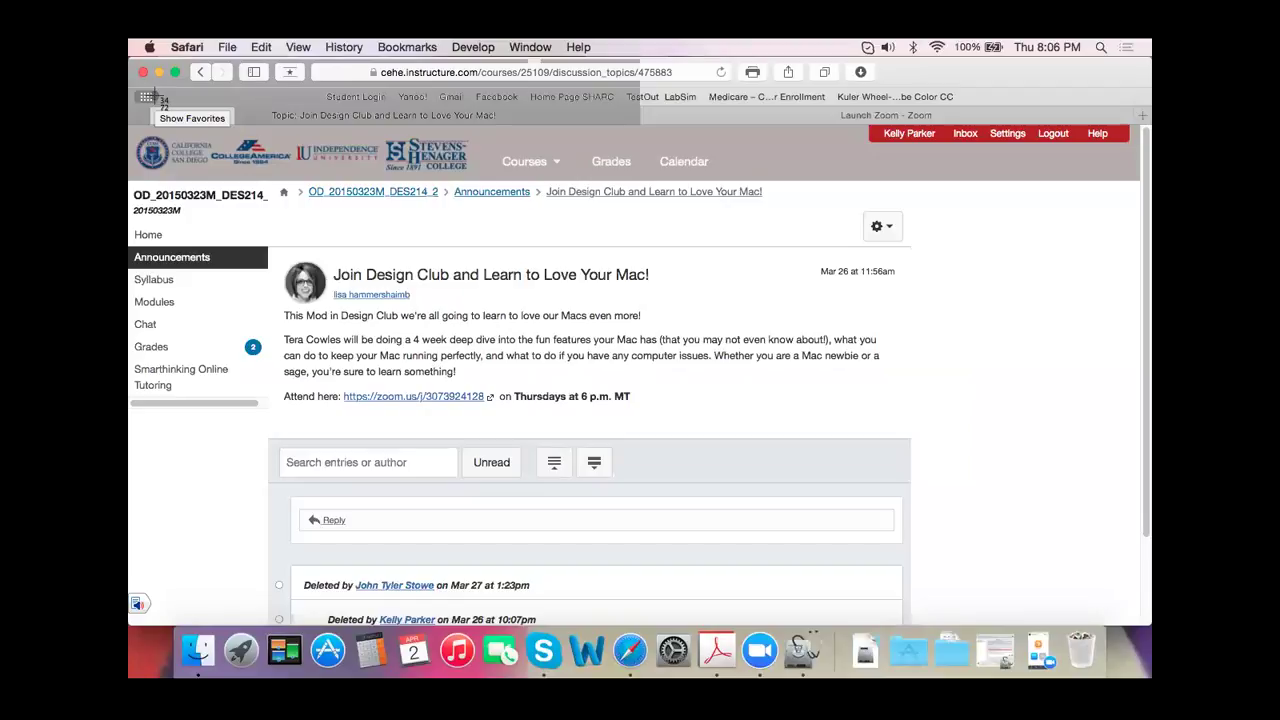
drag(136, 64, 1004, 488)
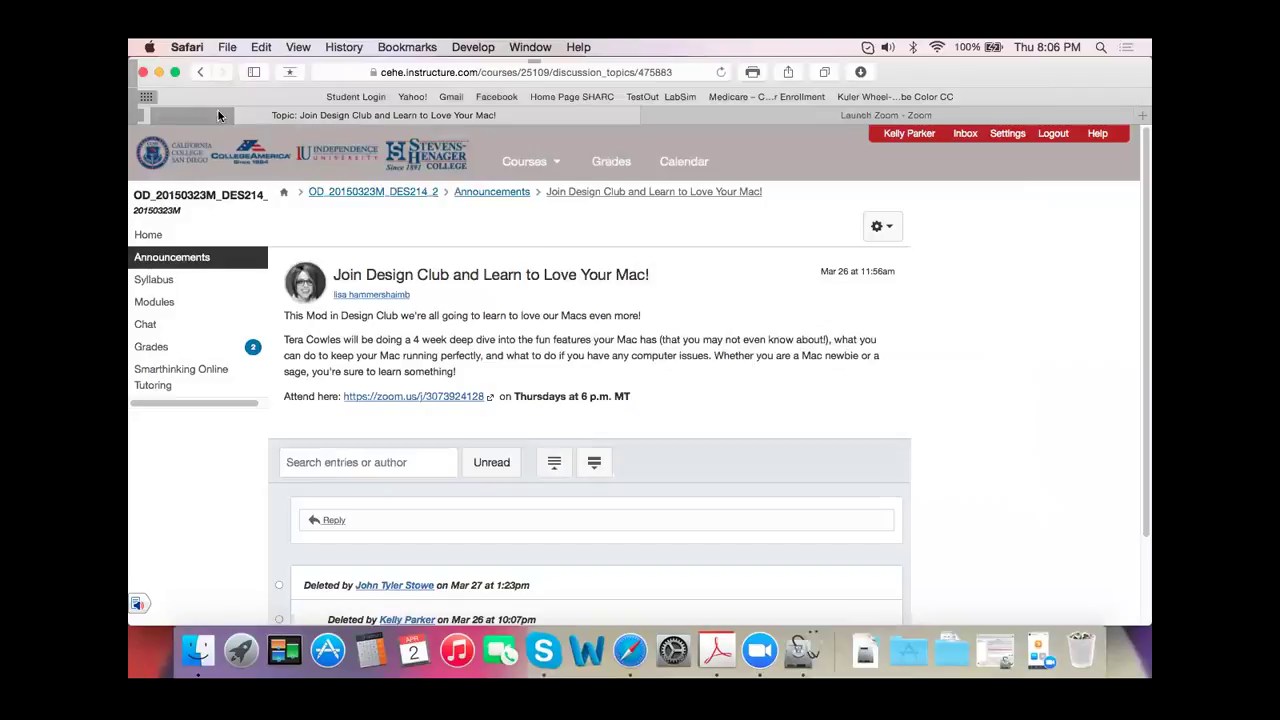
click(160, 71)
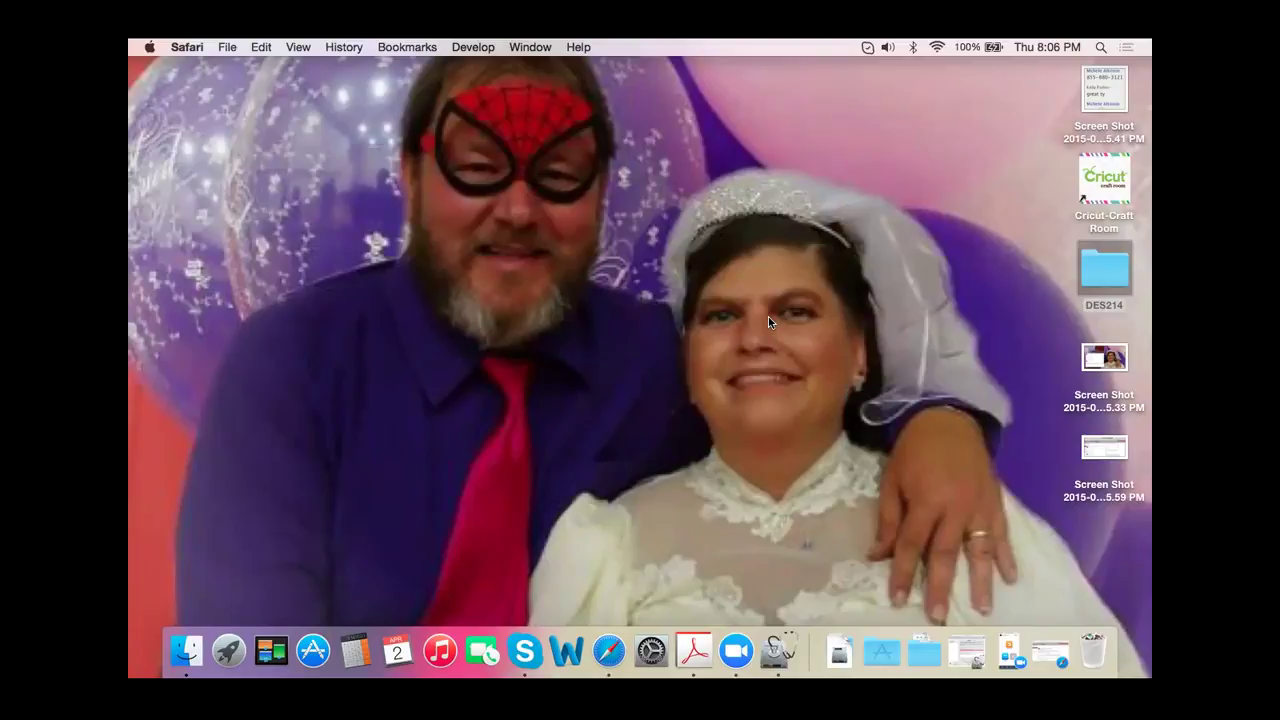
Step: Open a Finder window showing All My Files and reposition it on the desktop
click(183, 650)
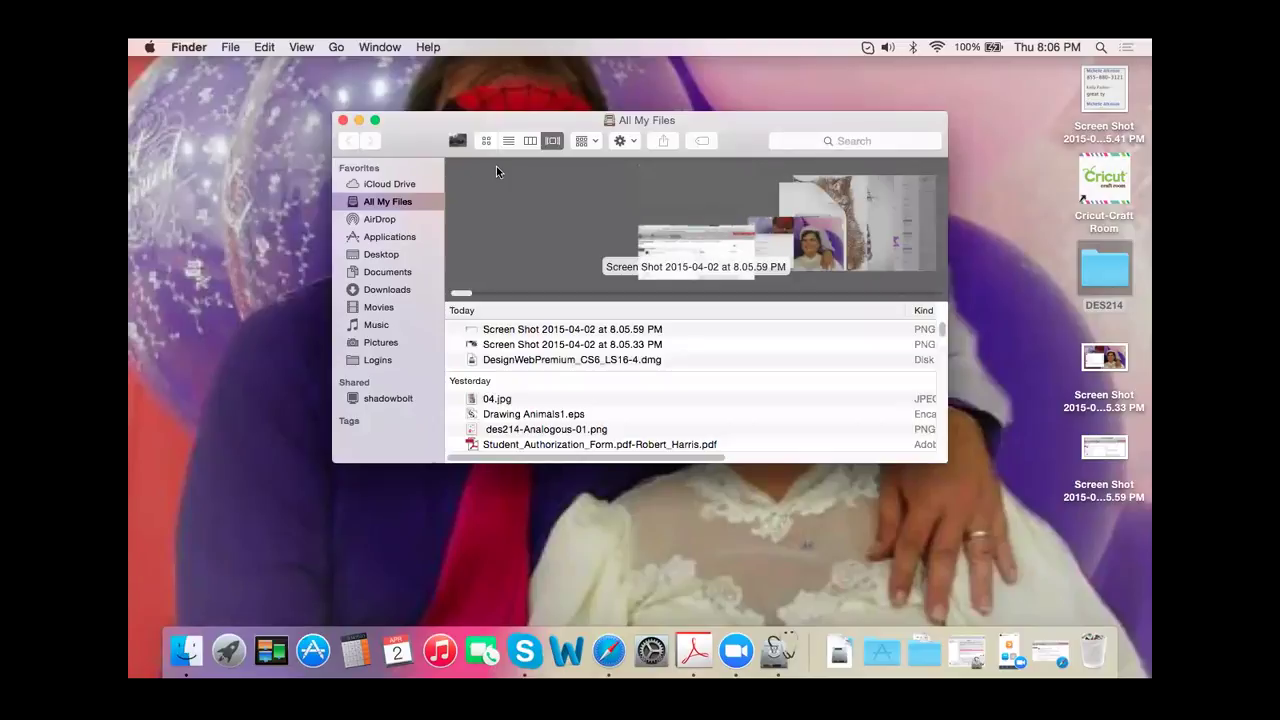
scroll(628, 386, down, 2)
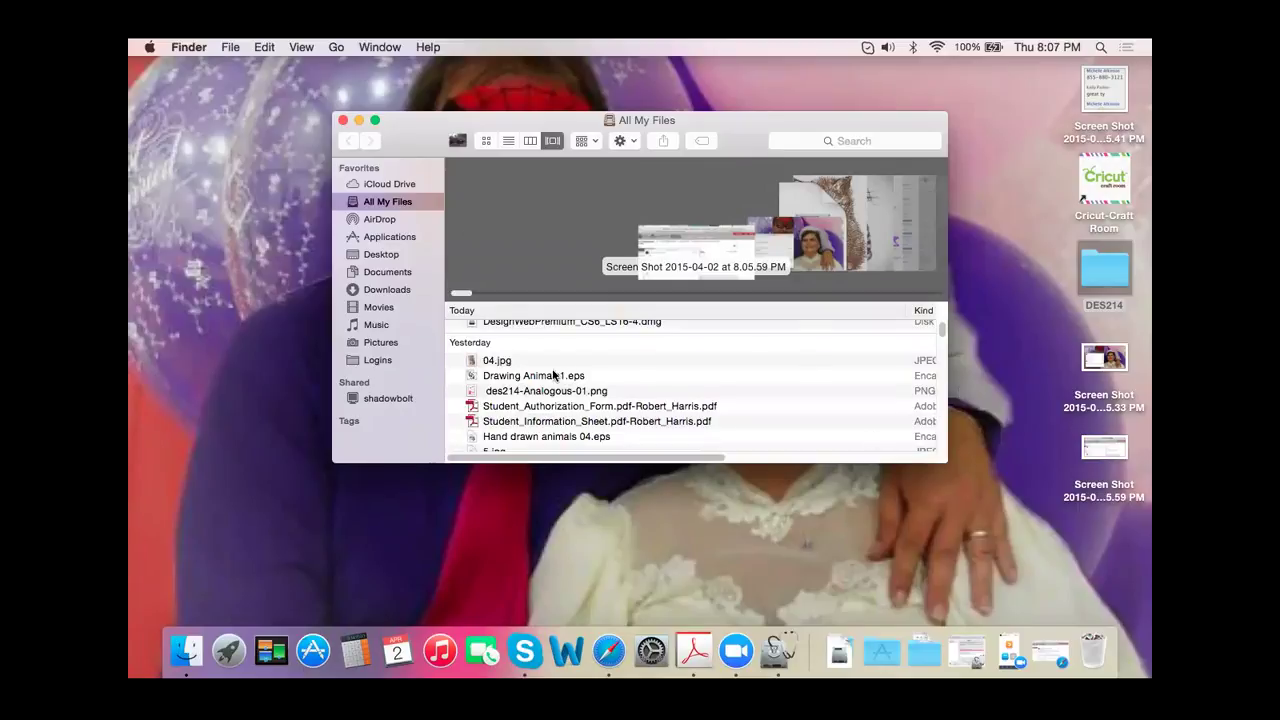
drag(531, 125, 465, 119)
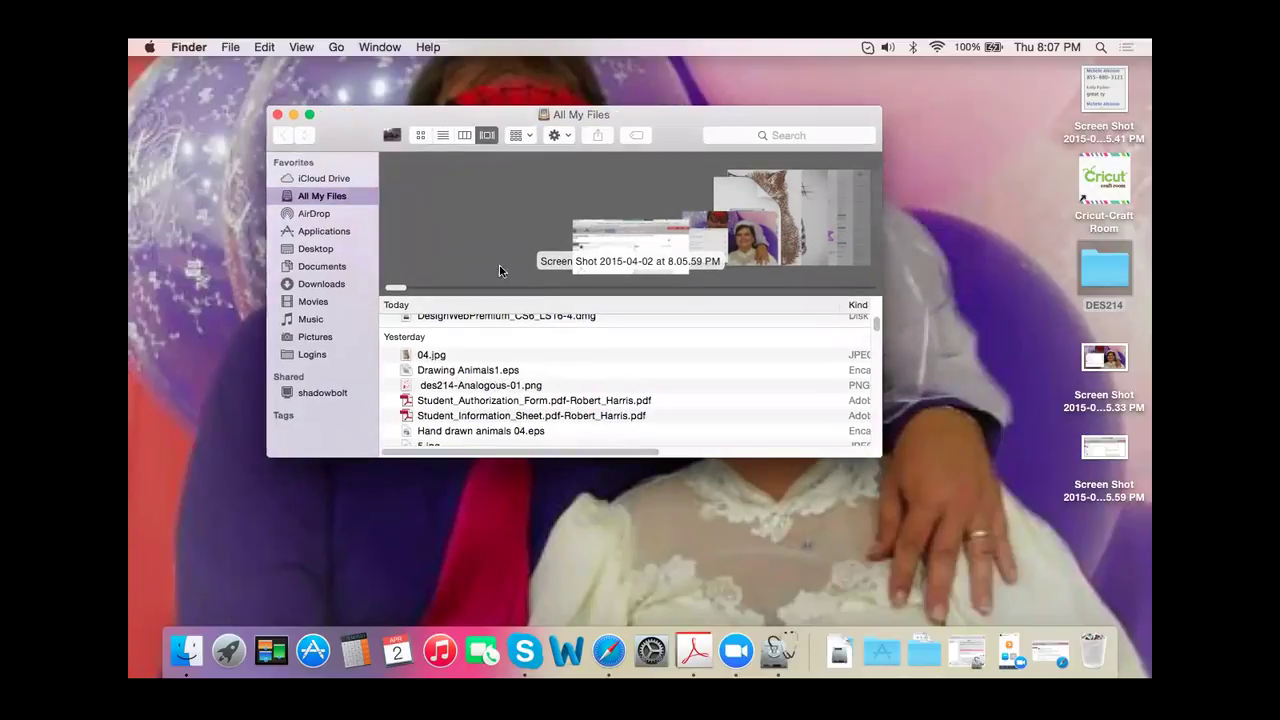
Step: Examine the files in All My Files by date group, from today's and yesterday's items to those from 2014
drag(875, 323, 875, 329)
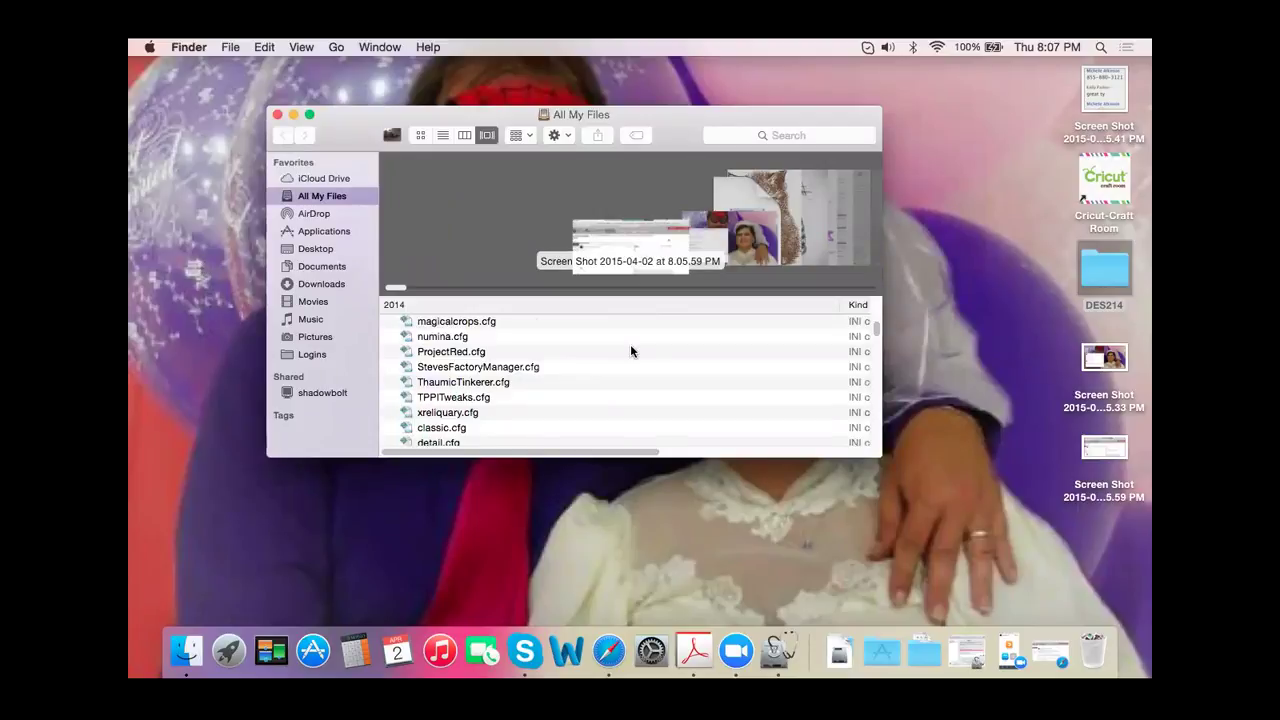
scroll(606, 349, up, 5)
scroll(607, 349, up, 15)
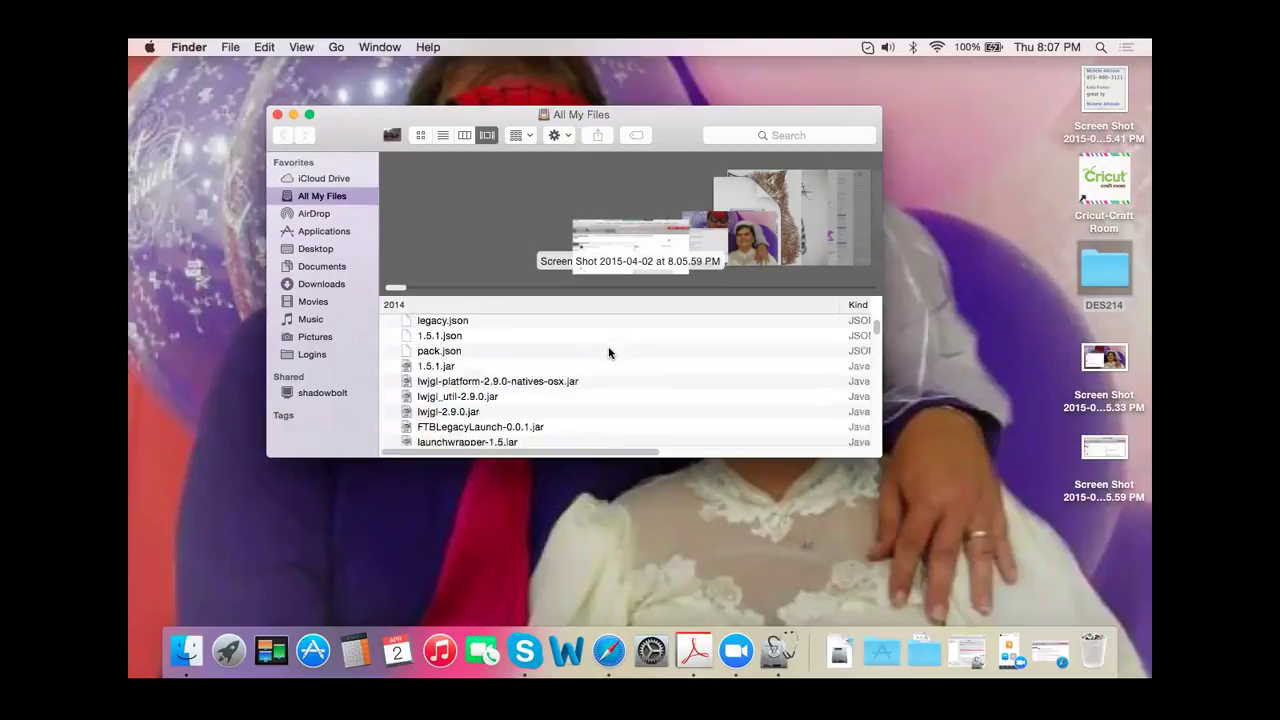
scroll(608, 352, up, 15)
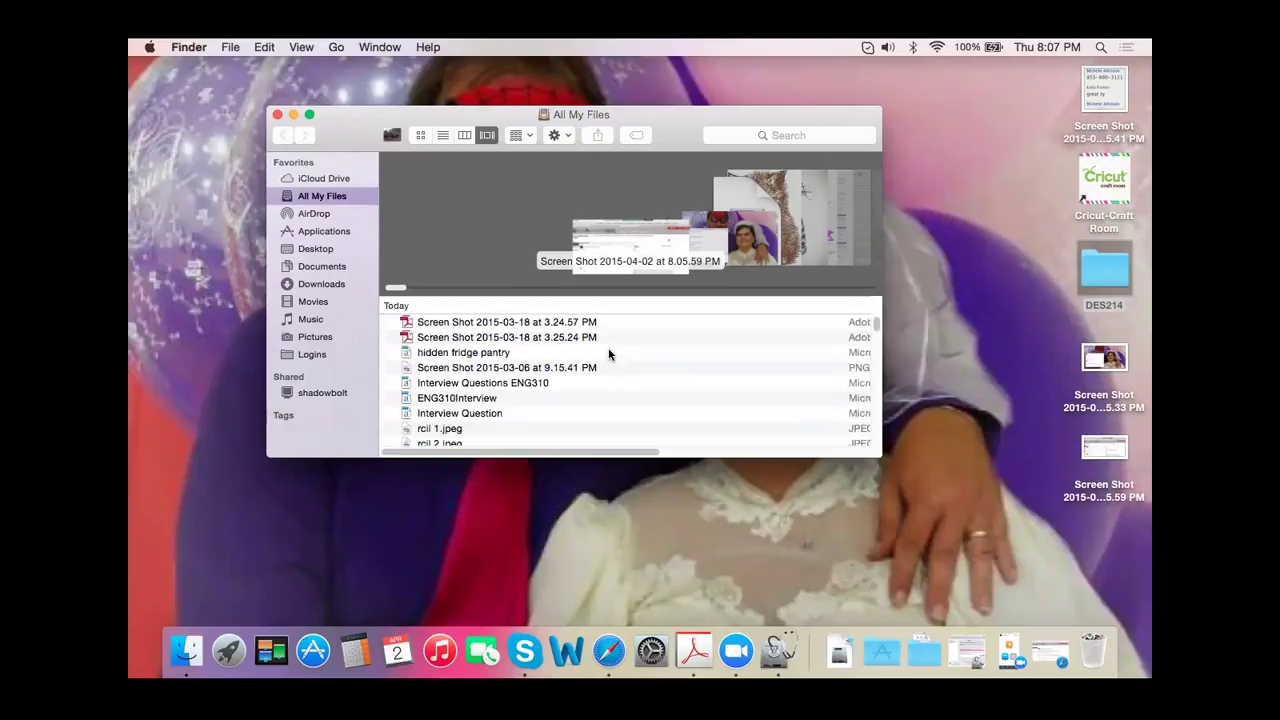
scroll(608, 360, down, 3)
scroll(608, 374, down, 3)
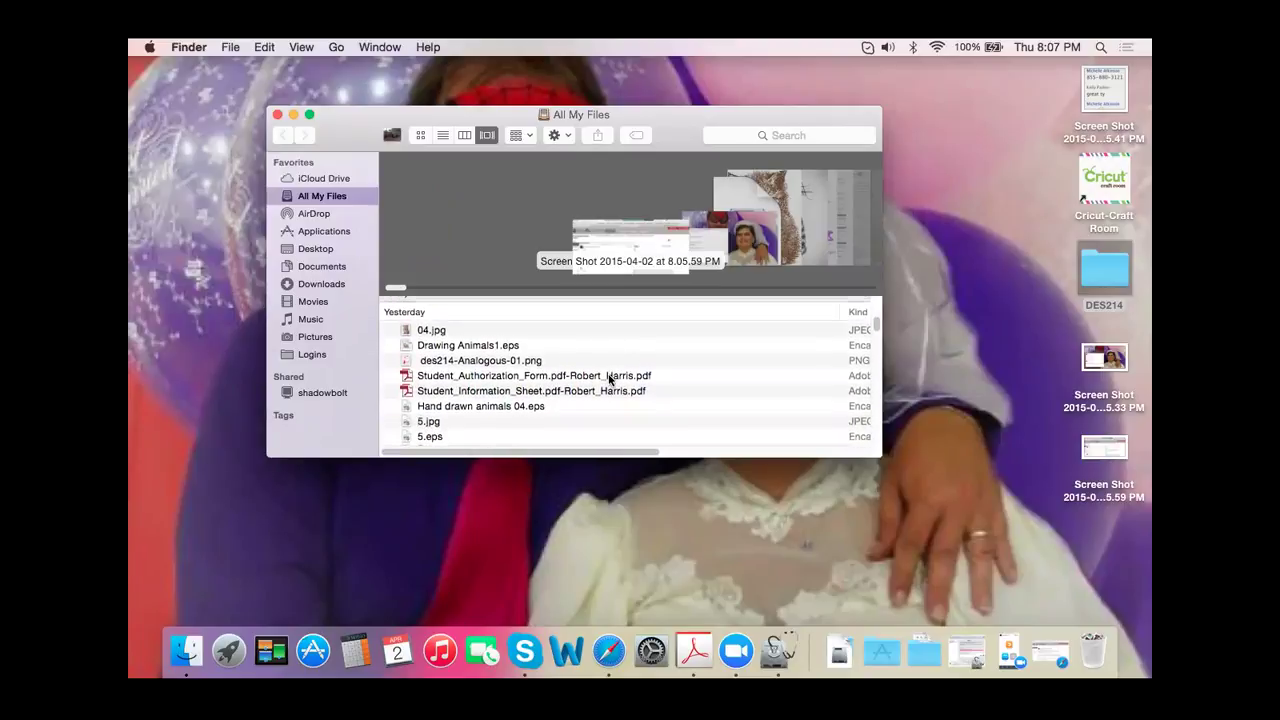
scroll(609, 378, down, 5)
scroll(609, 378, down, 2)
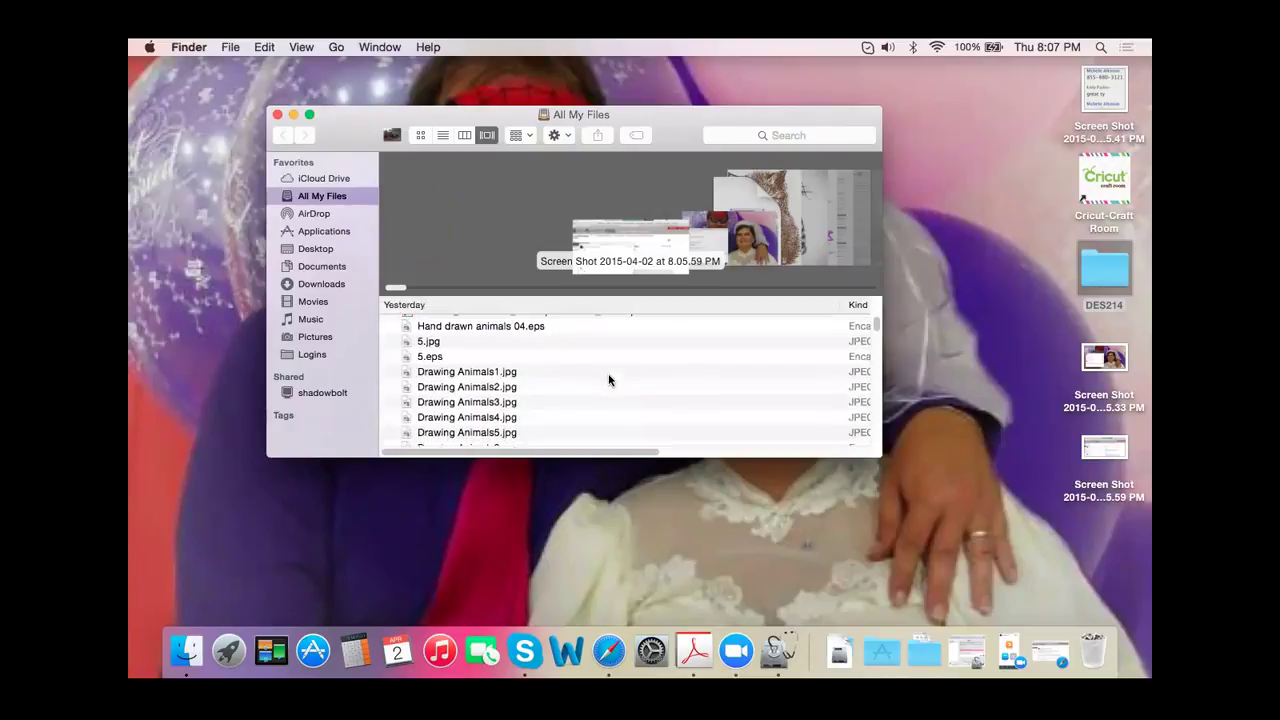
scroll(609, 378, down, 3)
scroll(609, 380, down, 6)
scroll(609, 380, down, 2)
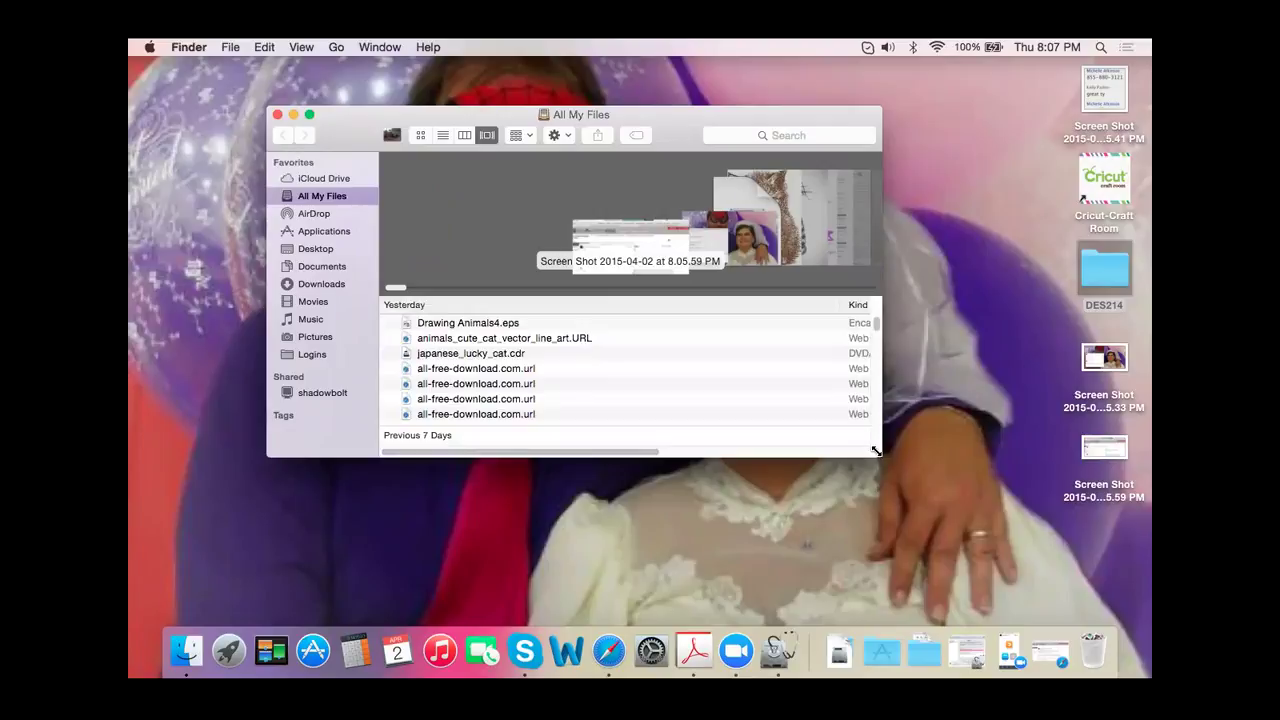
Step: Enlarge the All My Files window and review the listed files with their kinds and last-opened dates
drag(874, 450, 1051, 582)
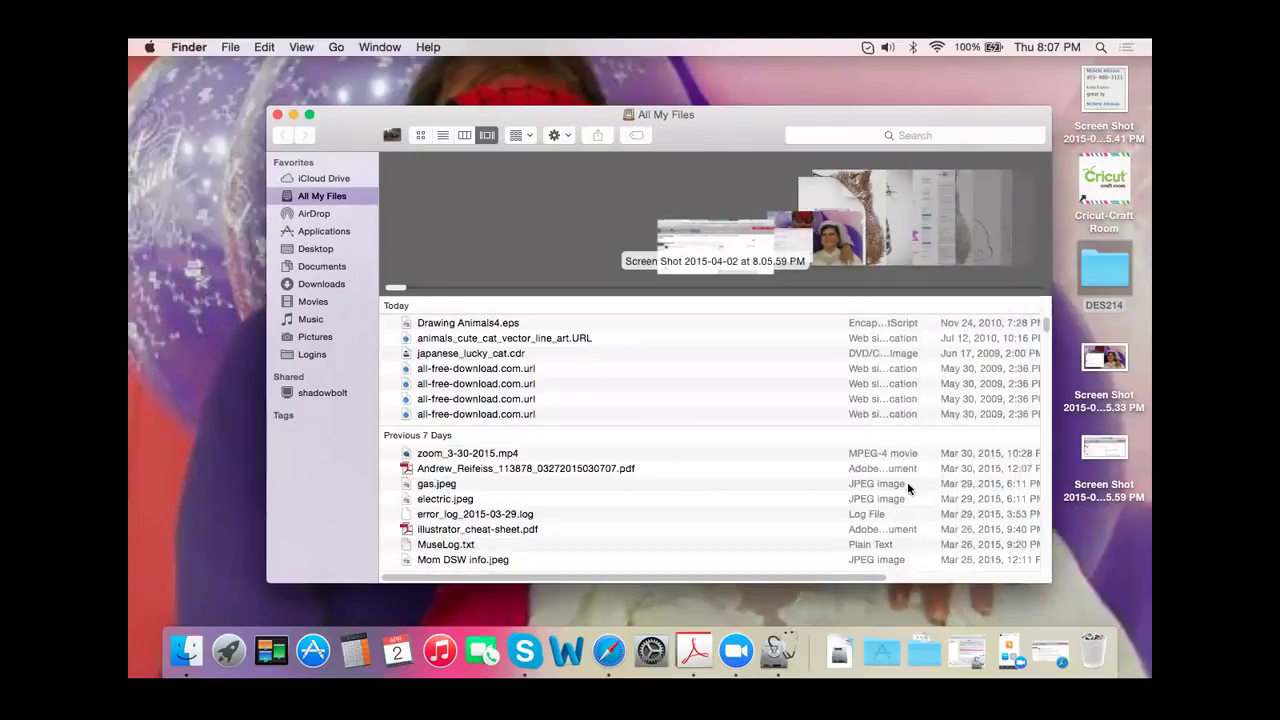
scroll(656, 396, up, 3)
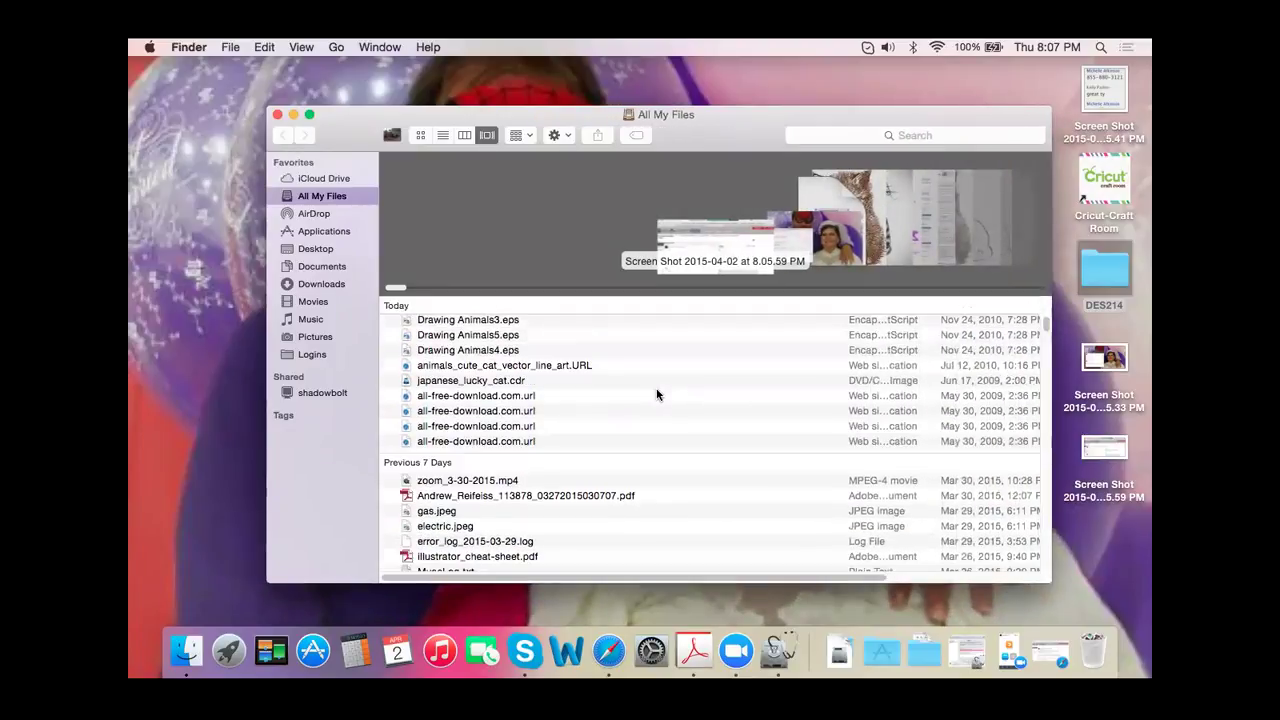
scroll(657, 393, up, 5)
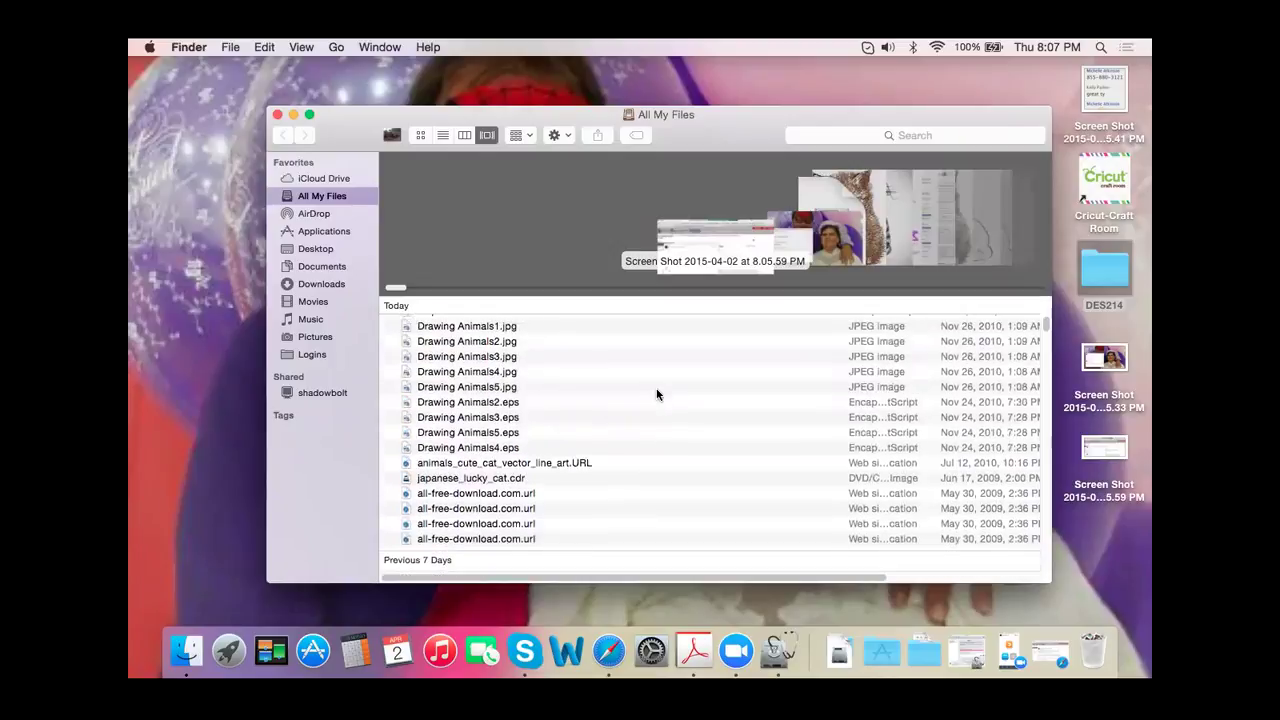
scroll(658, 391, up, 2)
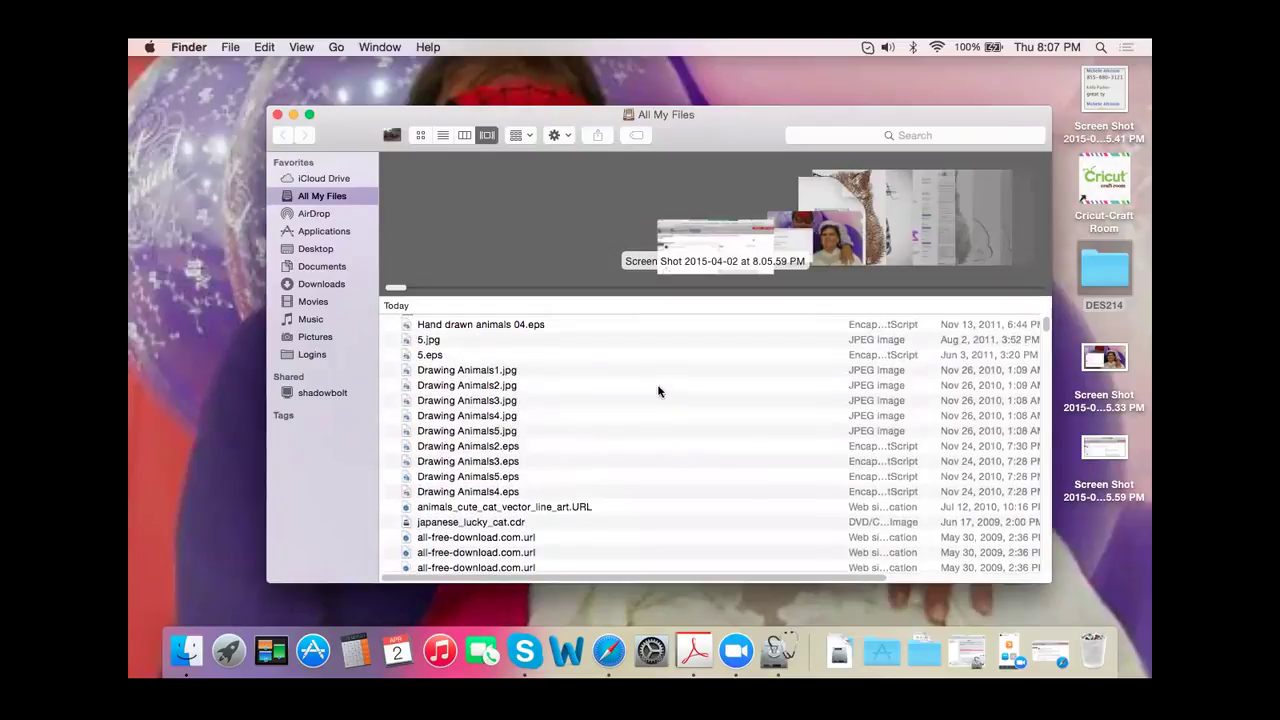
scroll(658, 391, up, 2)
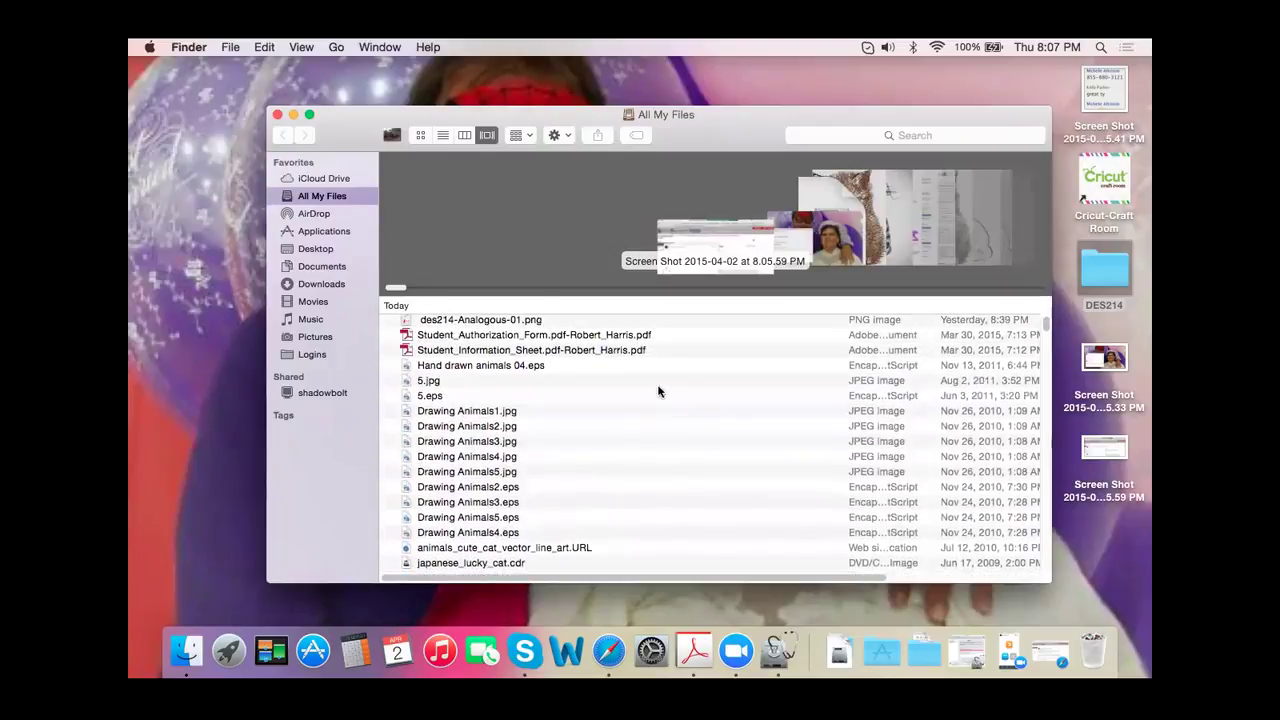
scroll(658, 391, up, 4)
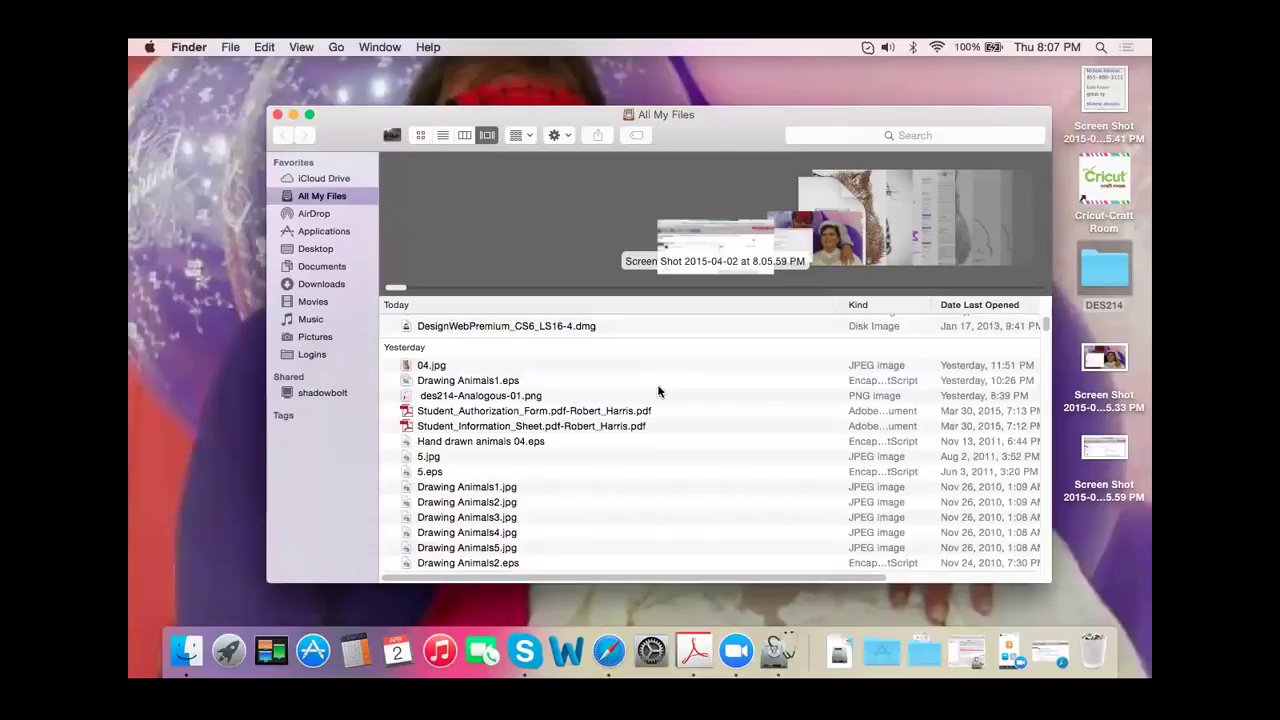
scroll(658, 391, down, 2)
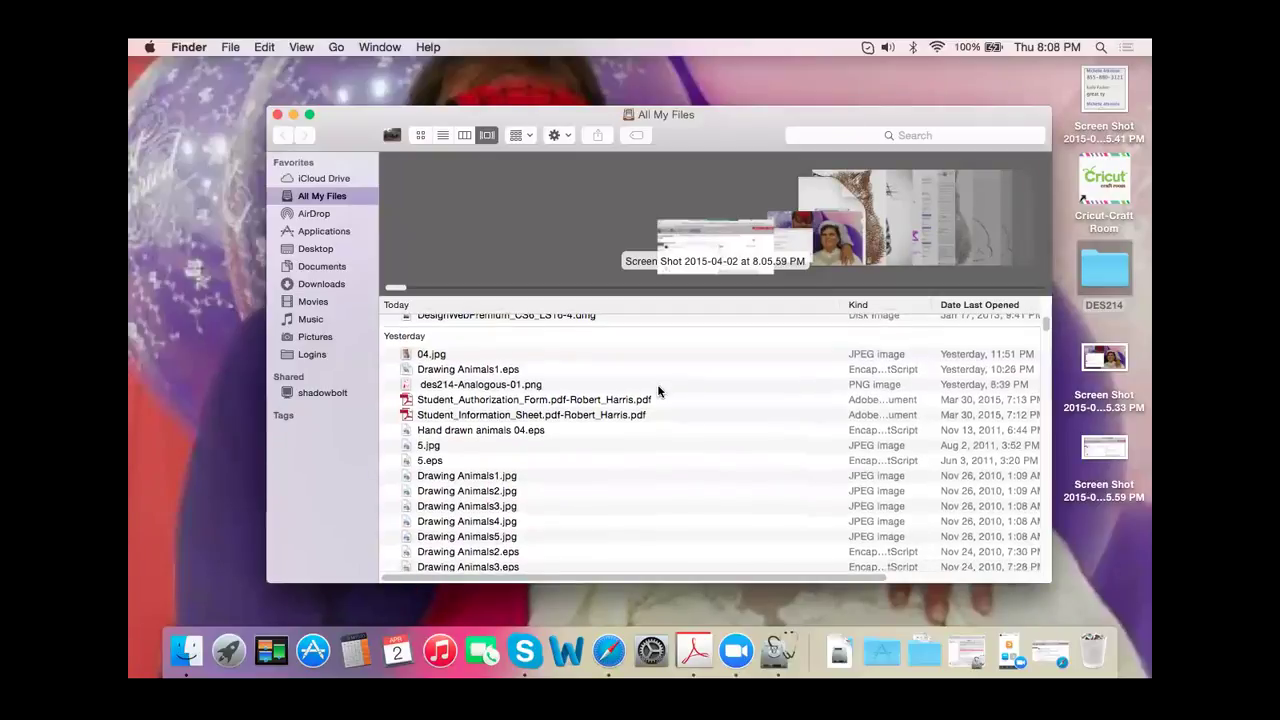